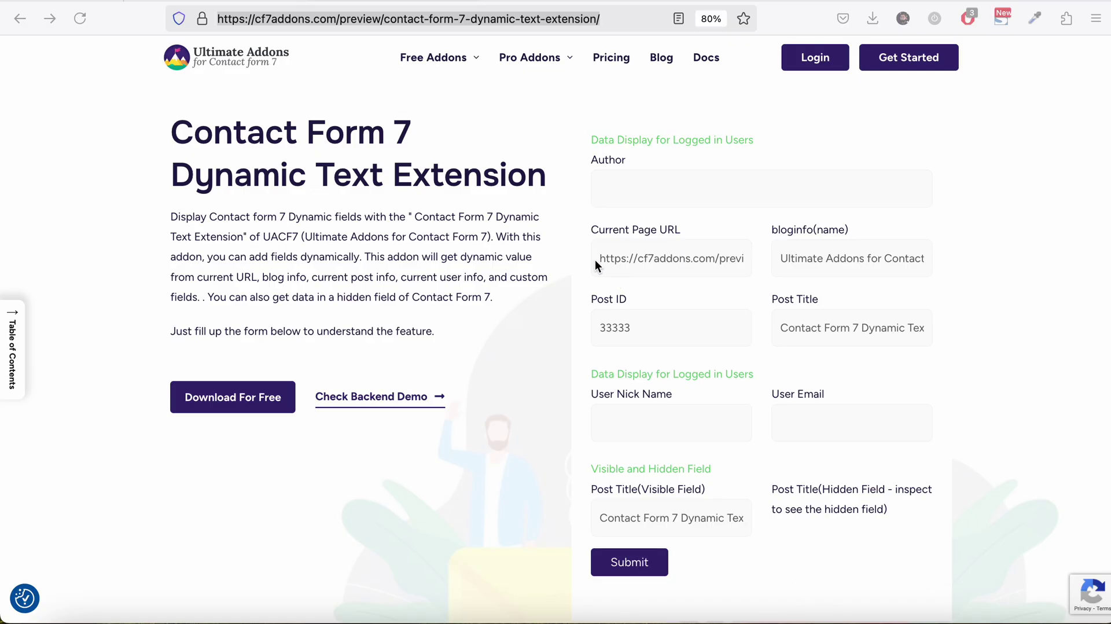
Step: Examine the dynamic values in the demo form, including the current page URL, blog name, post ID and post title fields
{"action": "key", "text": "super+l"}
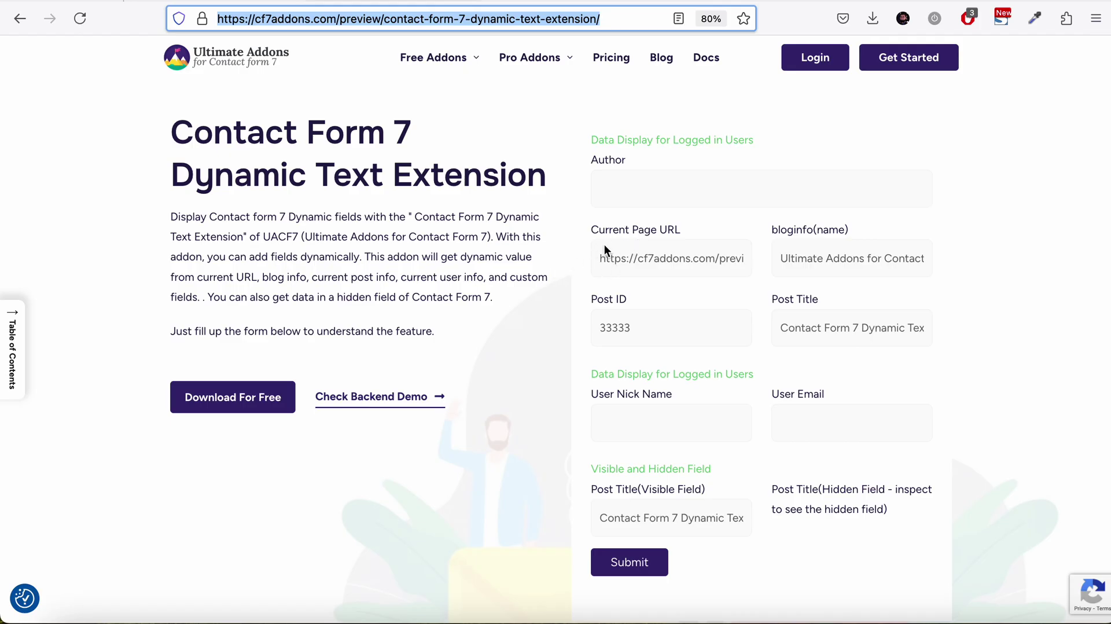
{"action": "left_click", "coordinate": [649, 255]}
{"action": "double_click", "coordinate": [680, 260]}
{"action": "left_click_drag", "start_coordinate": [681, 261], "coordinate": [762, 269]}
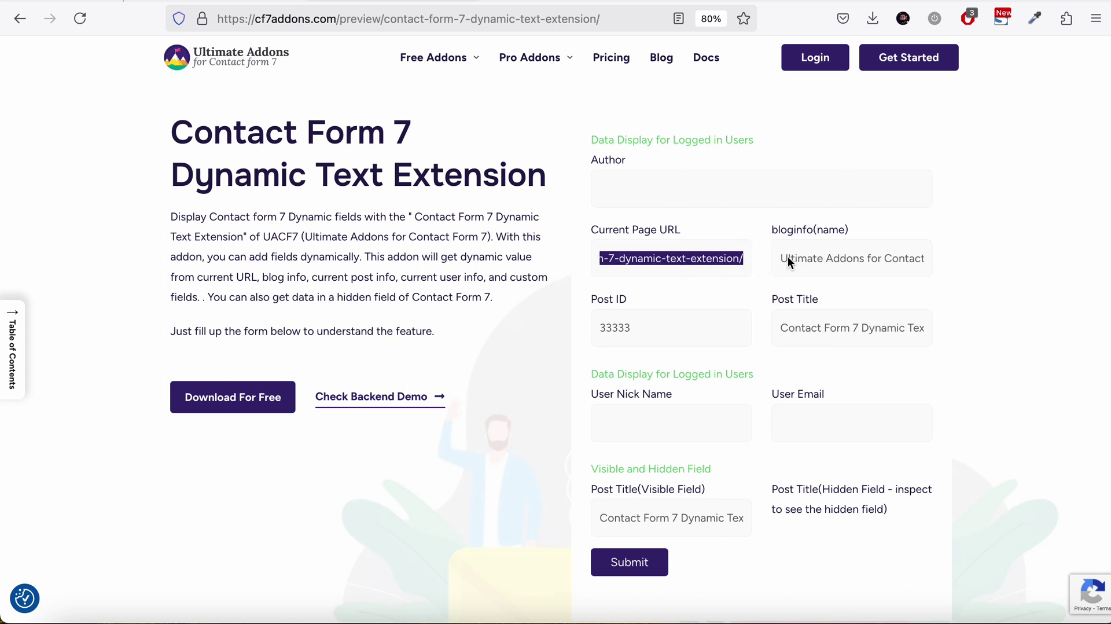
{"action": "left_click", "coordinate": [786, 260]}
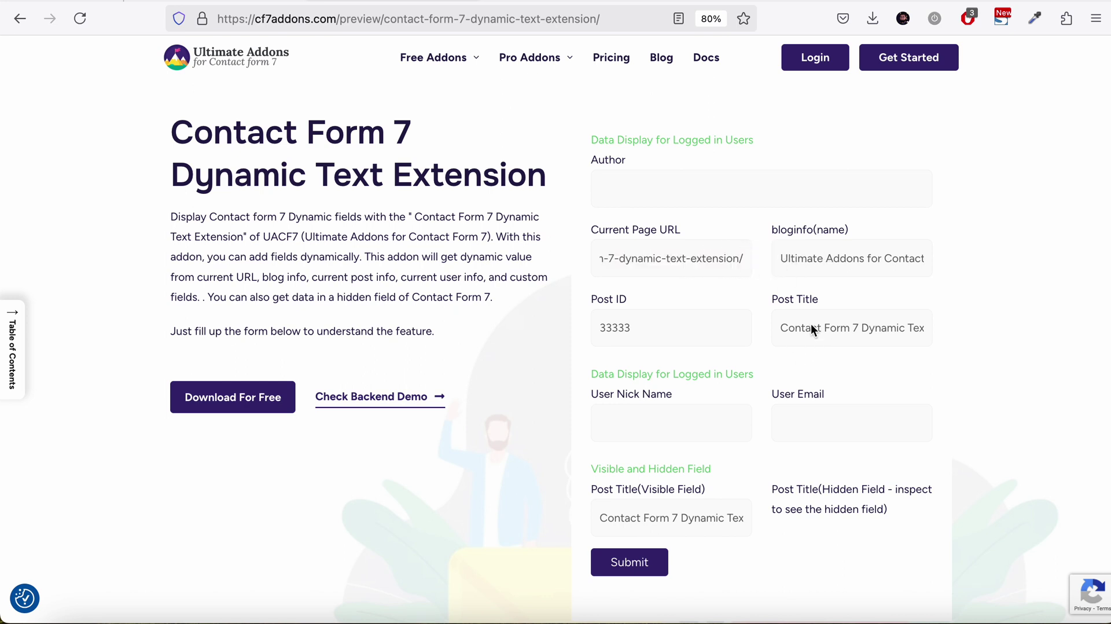
{"action": "scroll", "coordinate": [811, 327], "scroll_direction": "down", "scroll_amount": 1}
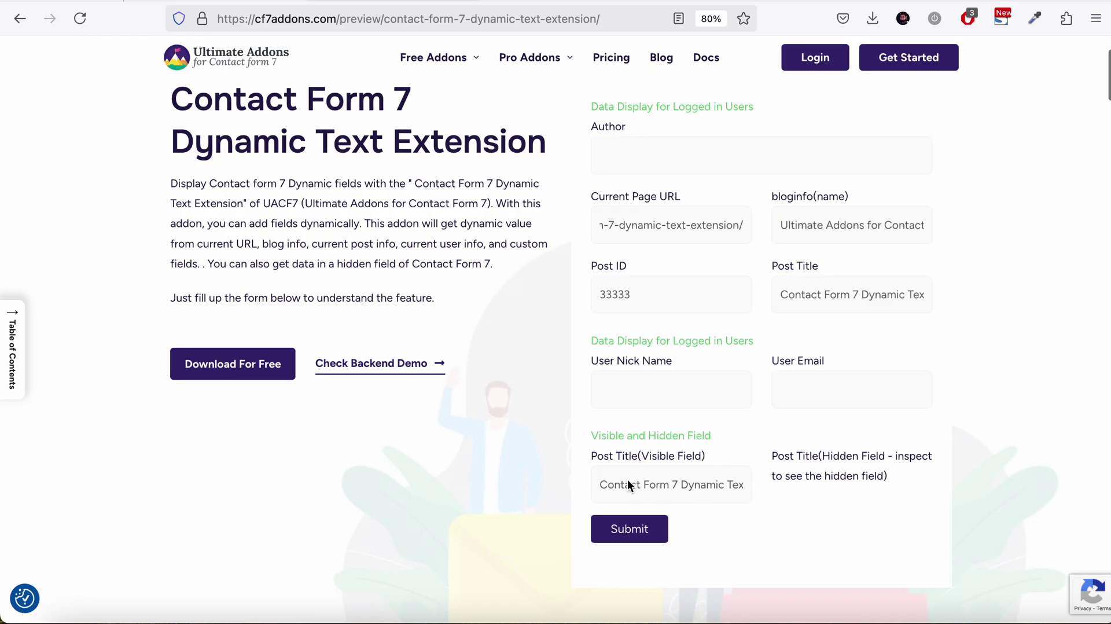
Step: Inspect the markup of the demo form's hidden Post Title field, expanding its label element, and close the inspector
{"action": "right_click", "coordinate": [810, 470]}
{"action": "left_click", "coordinate": [845, 525]}
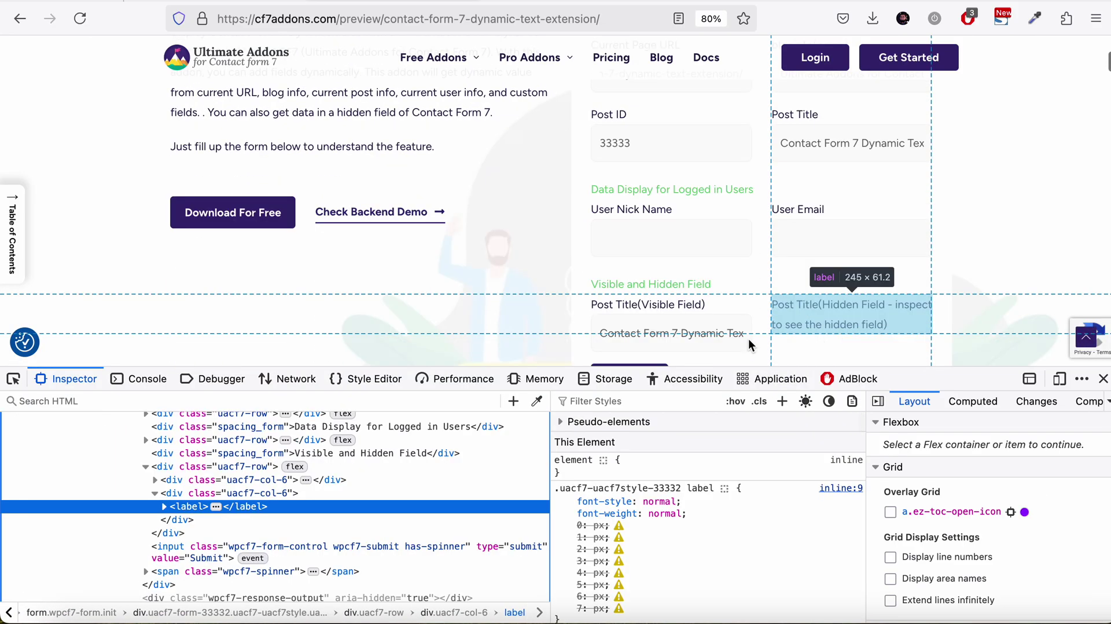
{"action": "left_click", "coordinate": [165, 506]}
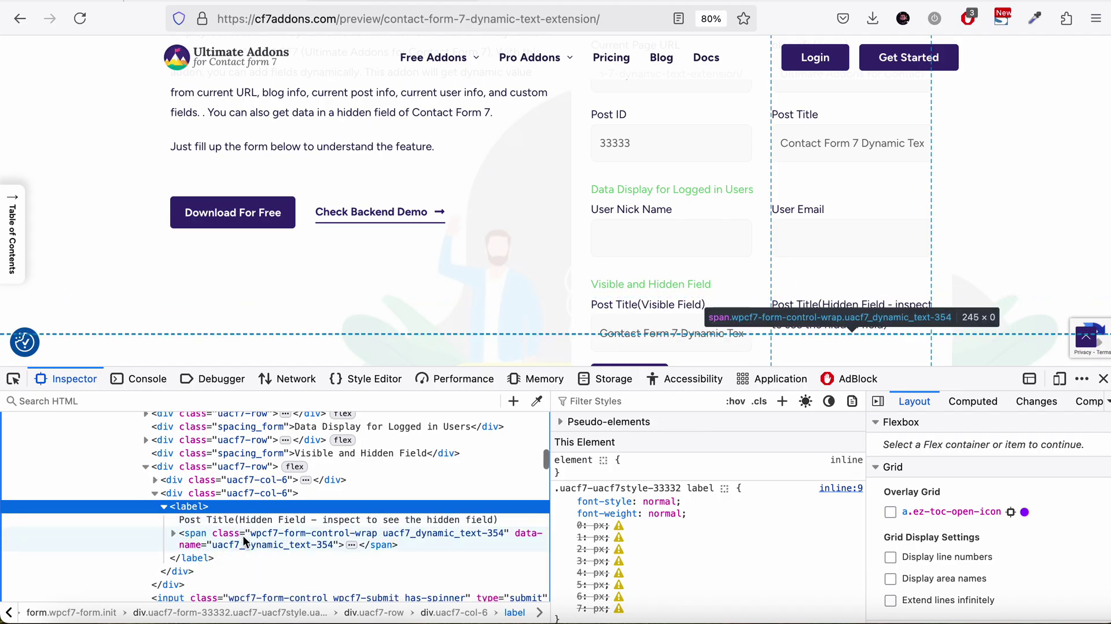
{"action": "left_click", "coordinate": [1103, 378]}
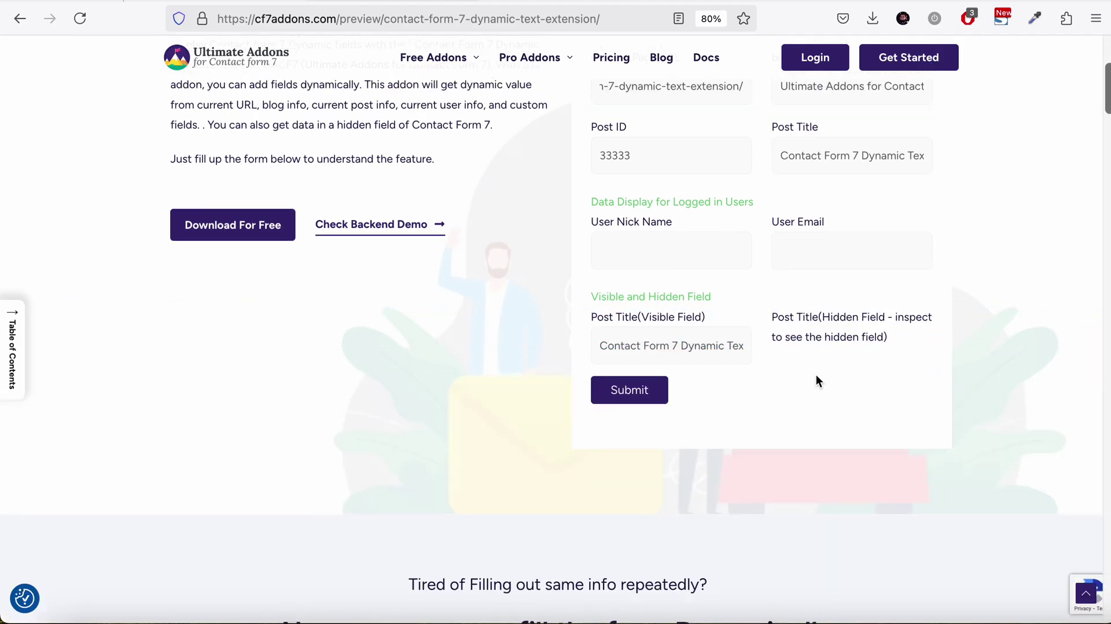
{"action": "scroll", "coordinate": [816, 374], "scroll_direction": "up", "scroll_amount": 5}
{"action": "scroll", "coordinate": [816, 380], "scroll_direction": "down", "scroll_amount": 2}
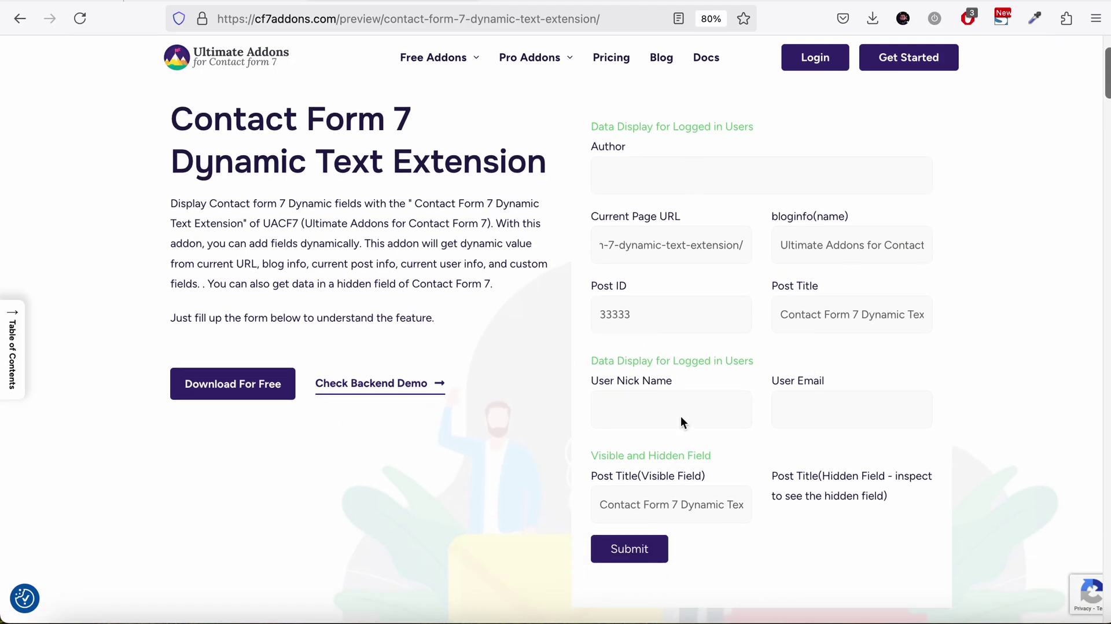
Step: Switch to Chrome and examine the same demo form as a logged-in user, closing the chat widget that covers it
{"action": "left_click", "coordinate": [500, 24]}
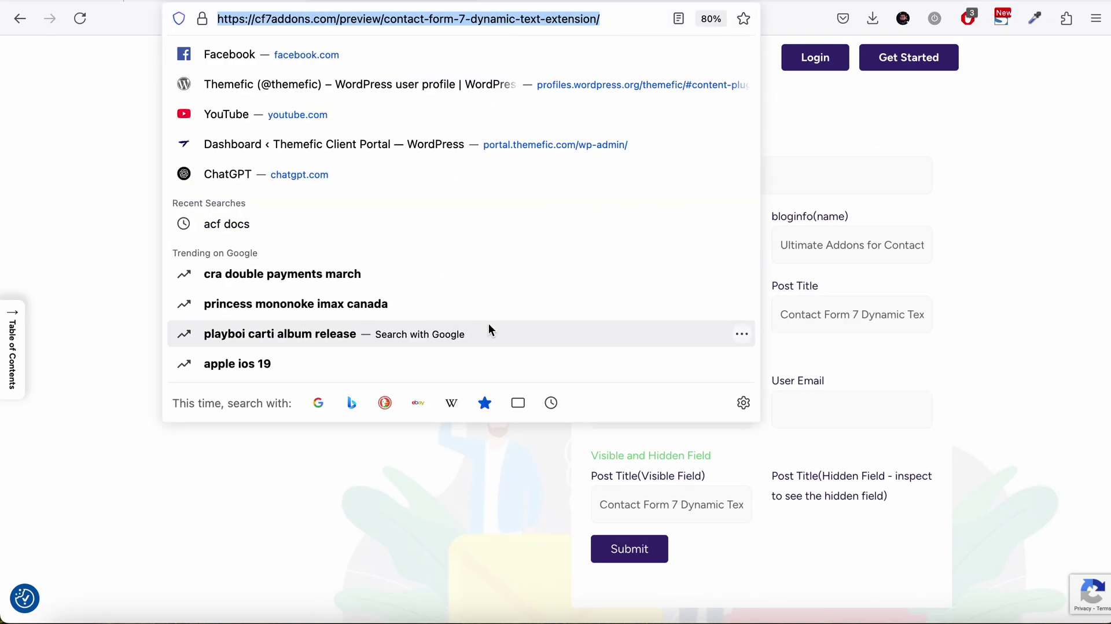
{"action": "left_click", "coordinate": [556, 618]}
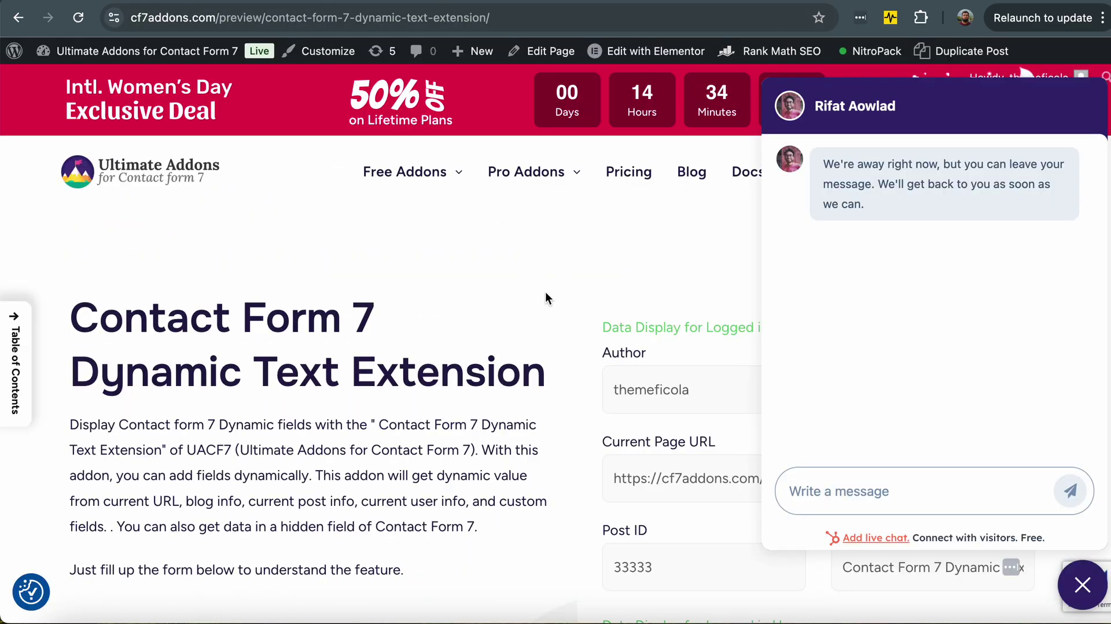
{"action": "left_click", "coordinate": [1082, 585]}
{"action": "scroll", "coordinate": [666, 365], "scroll_direction": "down", "scroll_amount": 3}
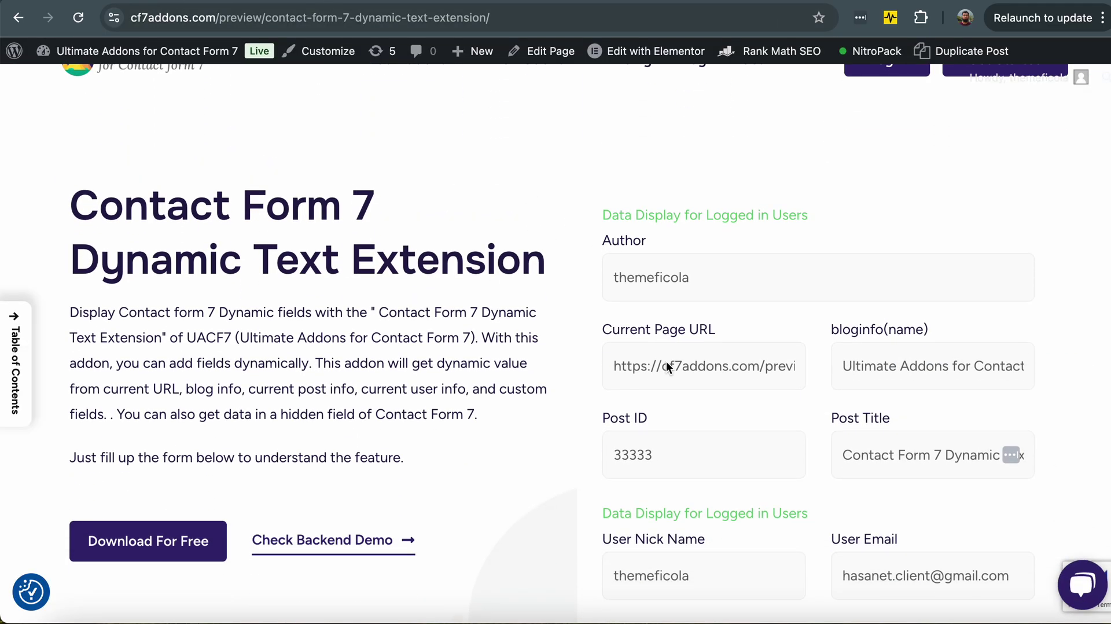
{"action": "scroll", "coordinate": [693, 266], "scroll_direction": "down", "scroll_amount": 3}
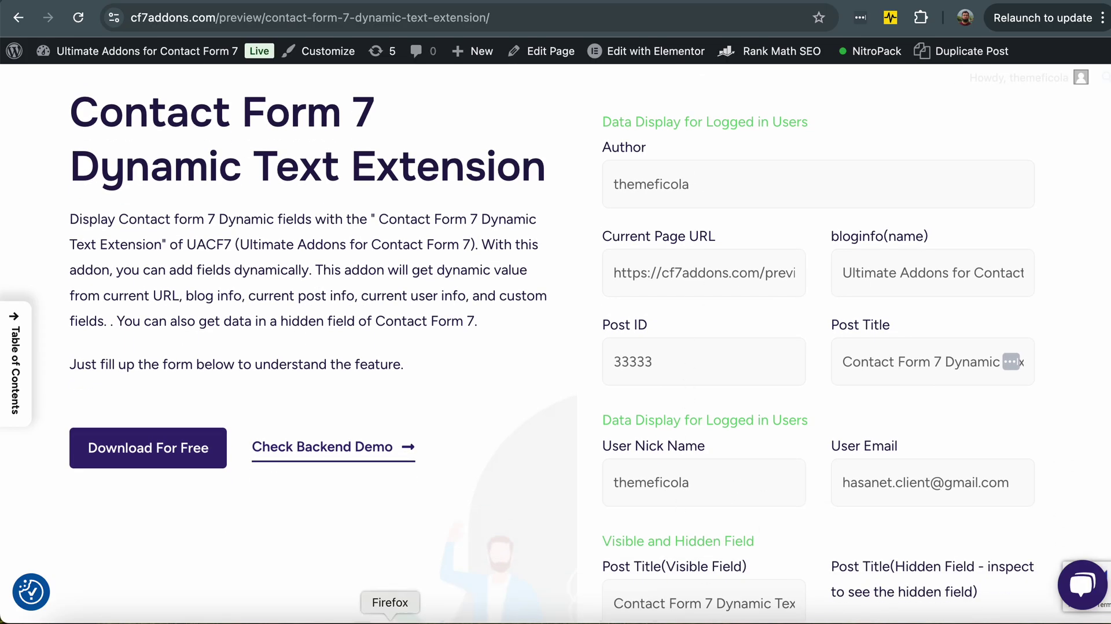
Step: Switch back to Firefox and open the WordPress site's installed plugins list, leaving the contact form without saving
{"action": "left_click", "coordinate": [391, 618]}
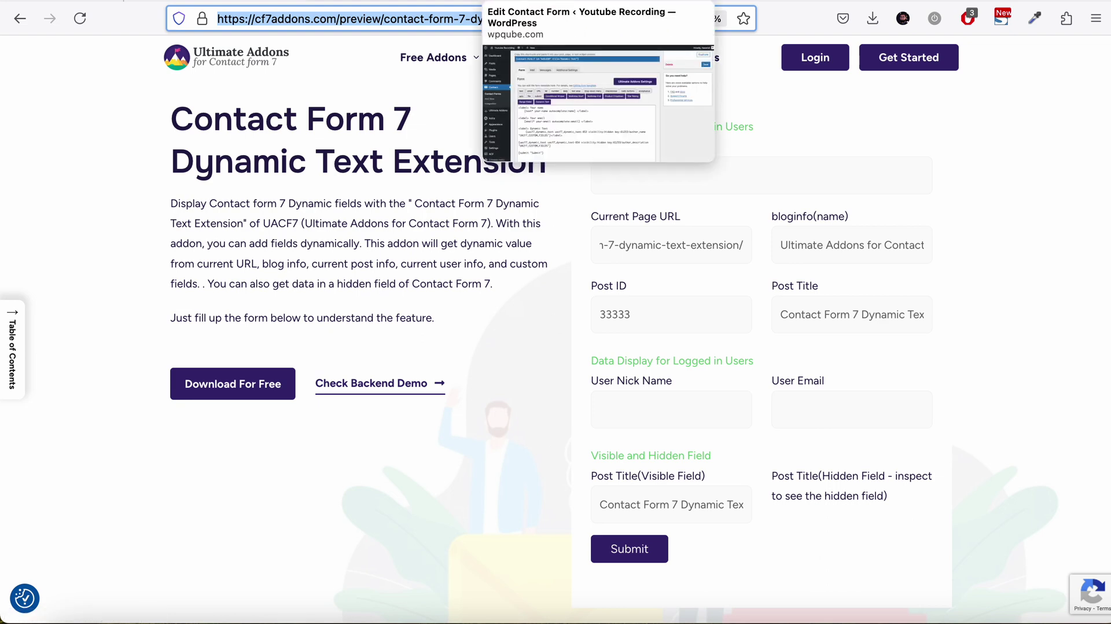
{"action": "left_click", "coordinate": [556, 5]}
{"action": "left_click", "coordinate": [58, 441]}
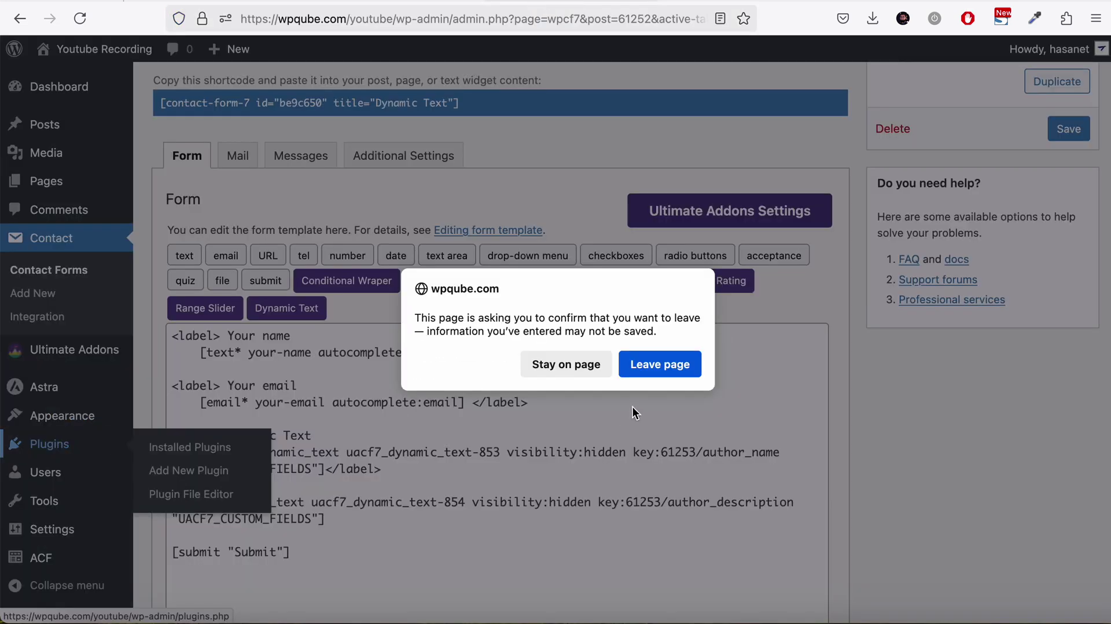
{"action": "left_click", "coordinate": [652, 364]}
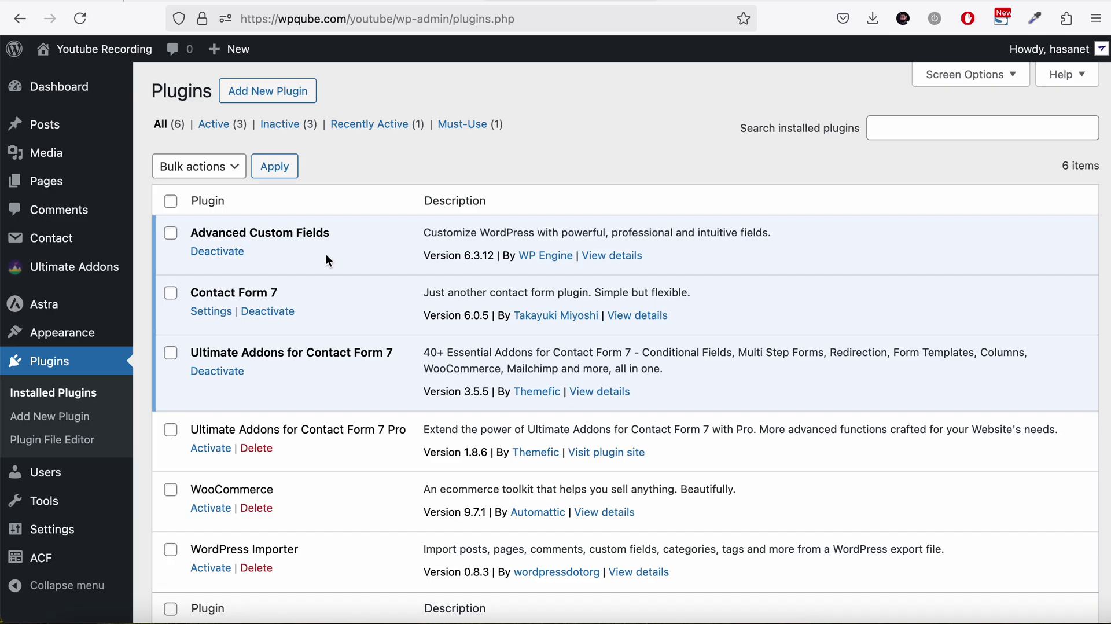
Step: Open the full addons list of Ultimate Addons and search it for "dyn" to check the Dynamic Text addon
{"action": "mouse_move", "coordinate": [93, 269]}
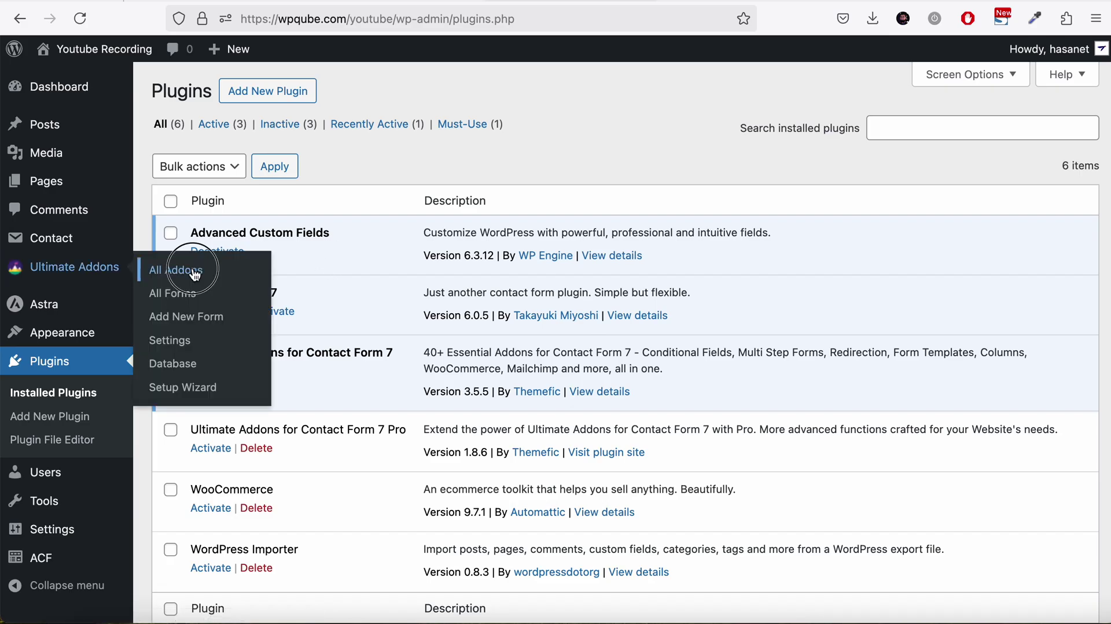
{"action": "left_click", "coordinate": [164, 267]}
{"action": "left_click", "coordinate": [360, 281]}
{"action": "type", "text": "dyn"}
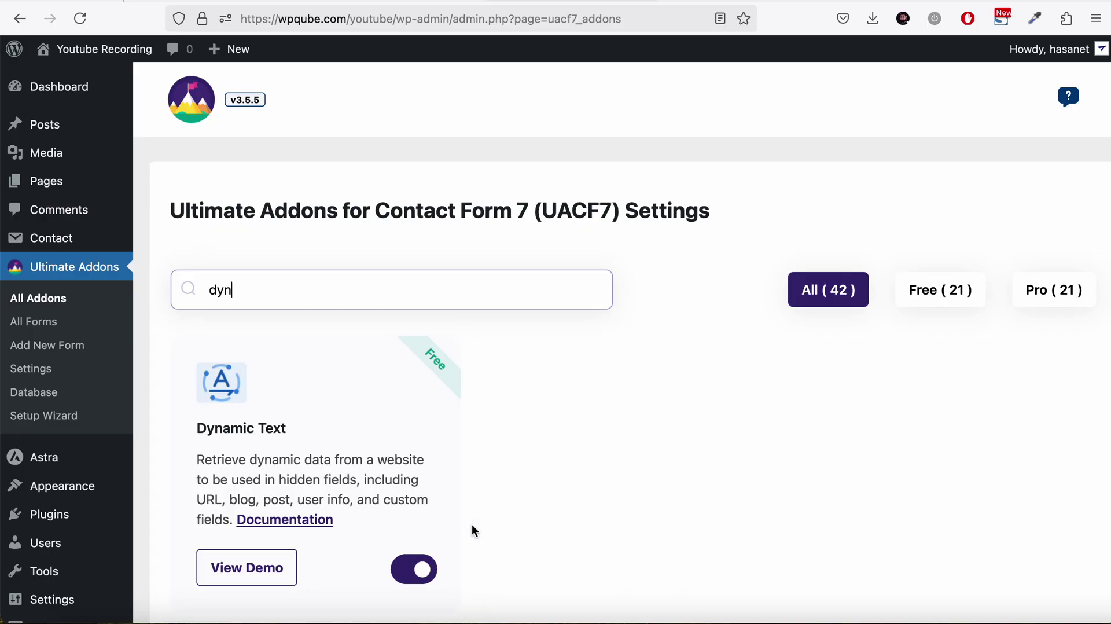
Step: Create a new contact form titled "Dynamic" and save it
{"action": "left_click", "coordinate": [70, 347]}
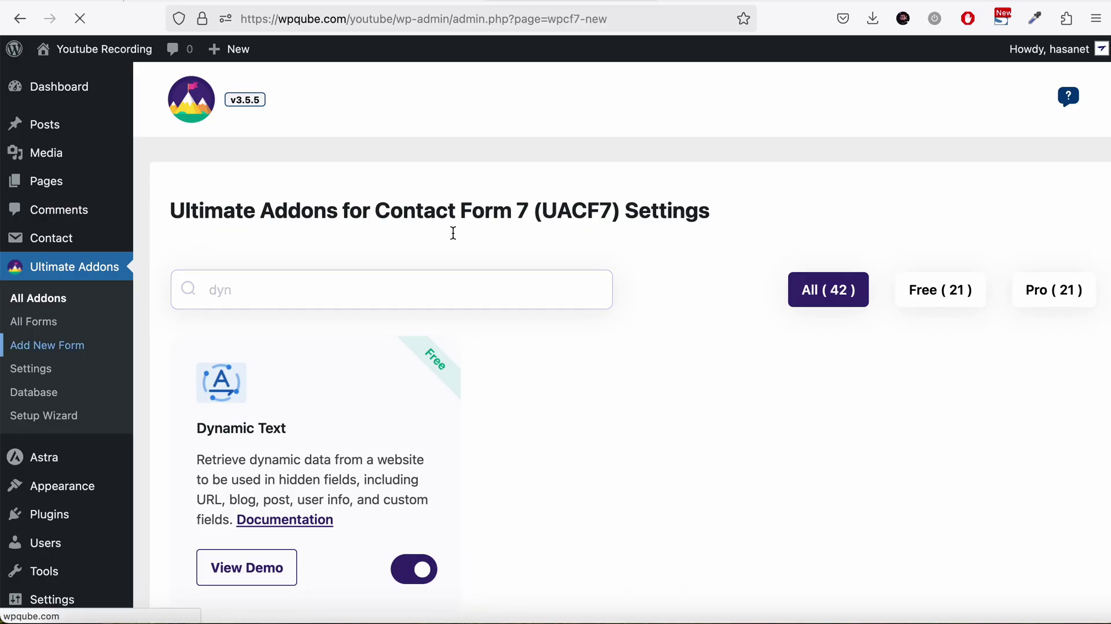
{"action": "type", "text": "D"}
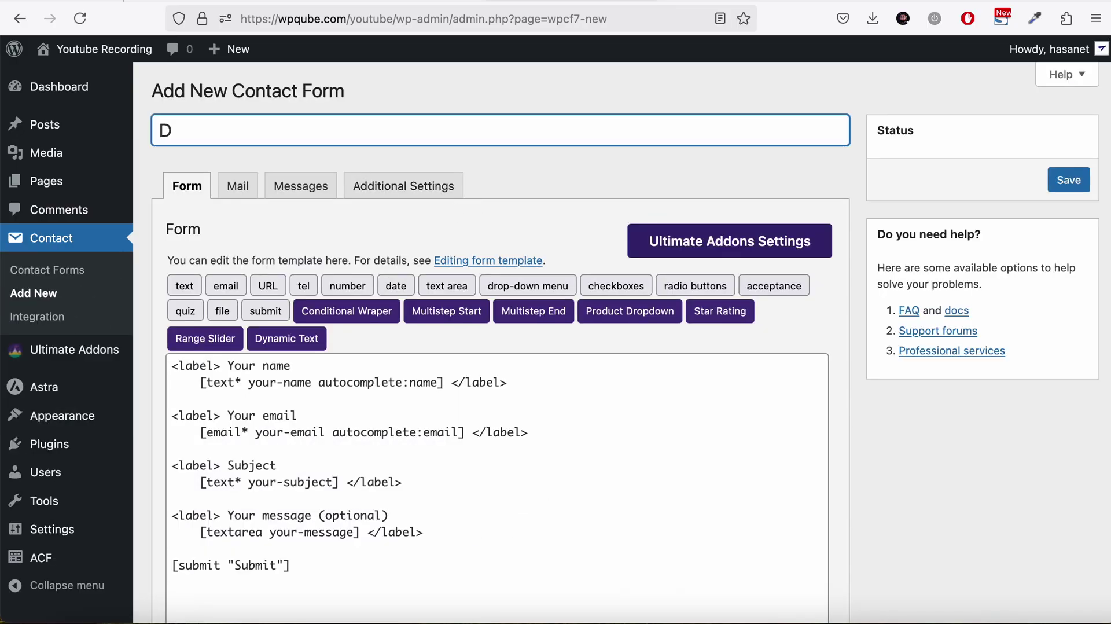
{"action": "type", "text": "ynamic"}
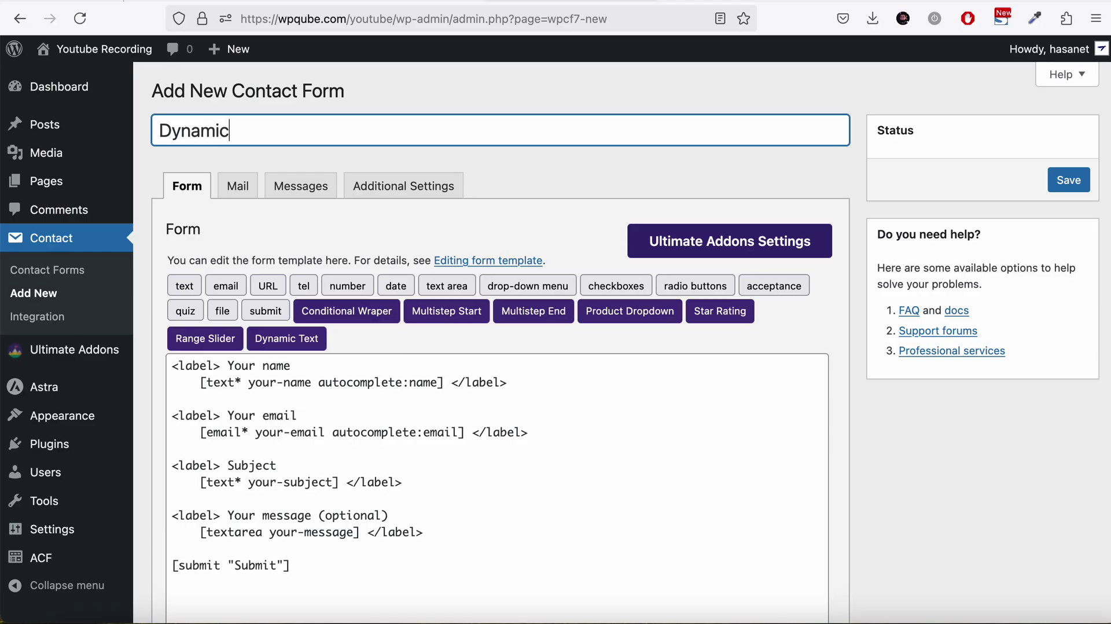
{"action": "left_click", "coordinate": [1070, 181]}
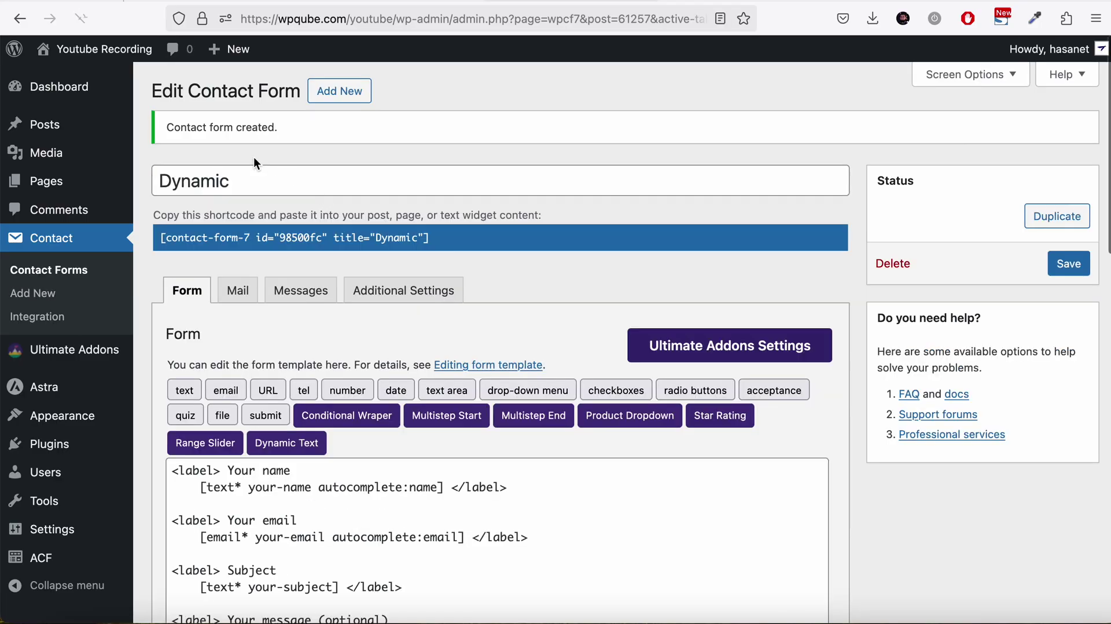
Step: Open the new page editor in a separate browser tab and copy the Dynamic contact form's shortcode
{"action": "right_click", "coordinate": [210, 210]}
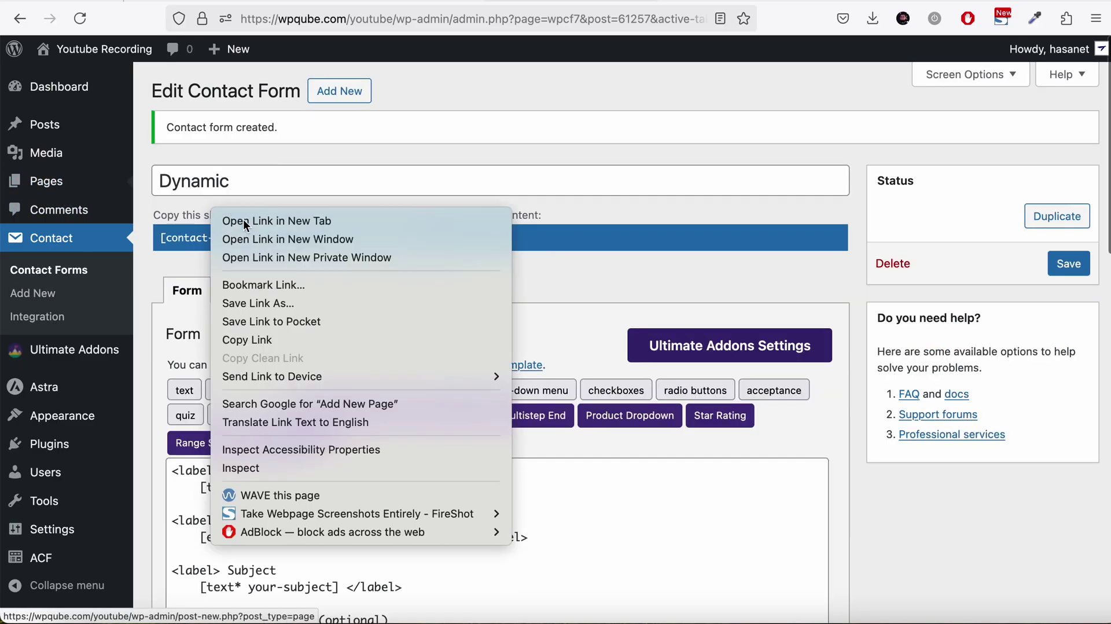
{"action": "key", "text": "Escape"}
{"action": "left_click", "coordinate": [232, 234]}
{"action": "key", "text": "super+c"}
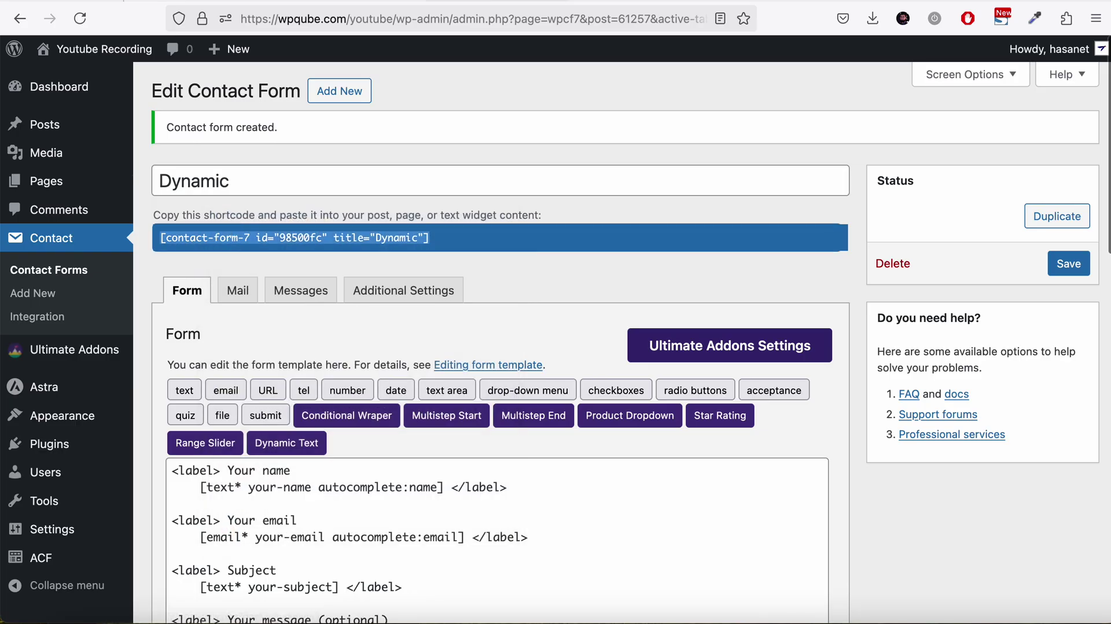
Step: Title the new page "Dynamic" and paste the contact form shortcode into its body
{"action": "left_click", "coordinate": [607, 1]}
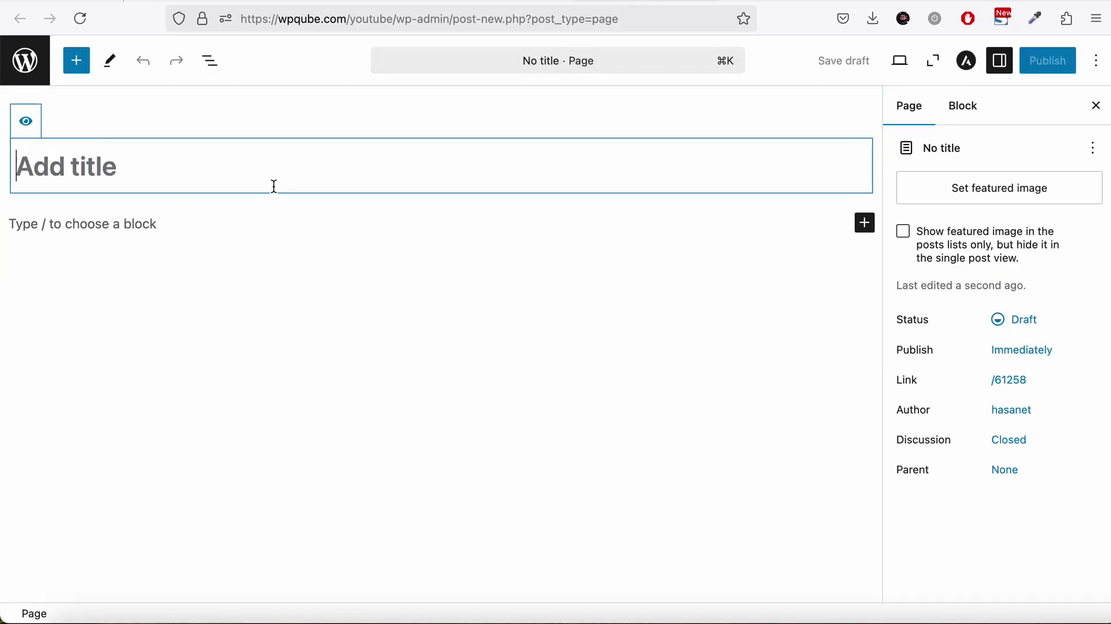
{"action": "type", "text": "Dynamivc"}
{"action": "key", "text": "BackSpace"}
{"action": "key", "text": "BackSpace"}
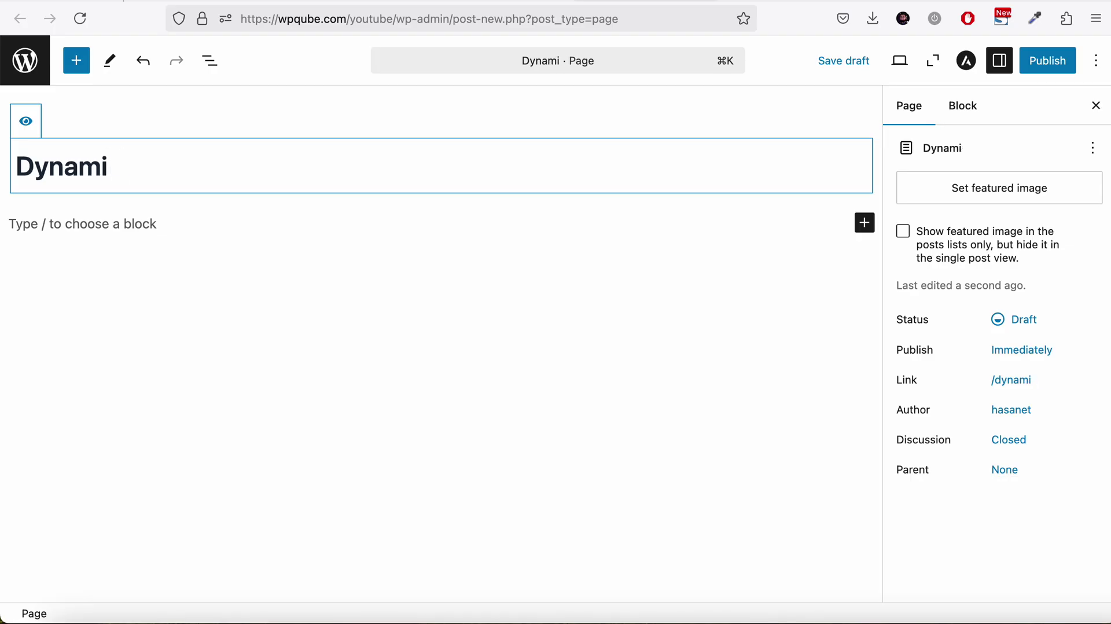
{"action": "type", "text": "c"}
{"action": "key", "text": "Return"}
{"action": "key", "text": "super+v"}
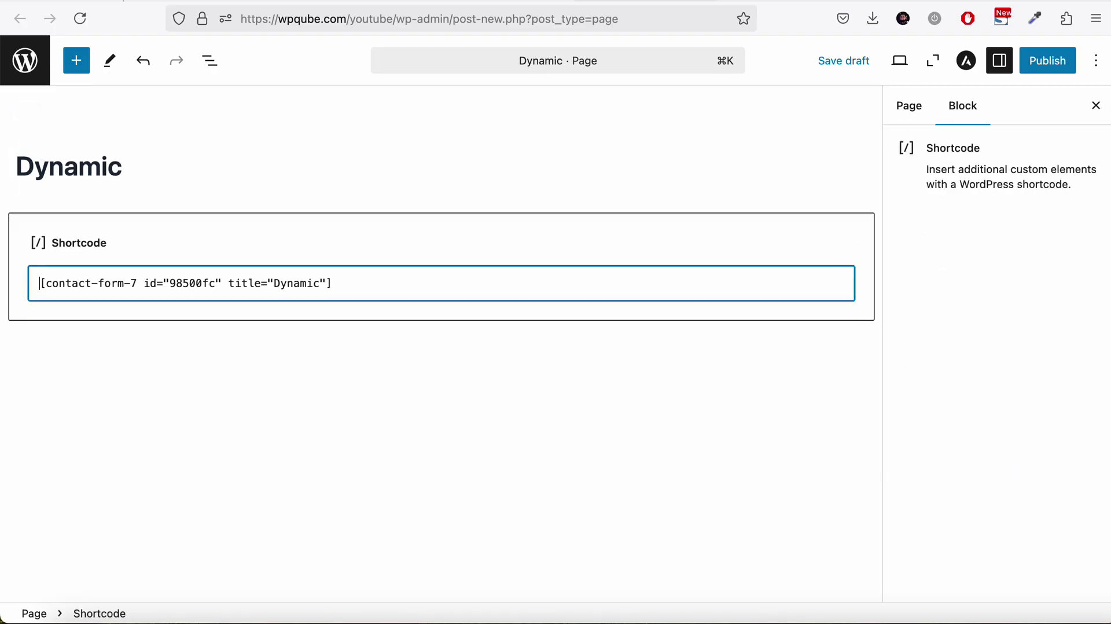
Step: Publish the Dynamic page and view its contact form on the live site
{"action": "left_click", "coordinate": [1044, 60]}
{"action": "left_click", "coordinate": [1039, 61]}
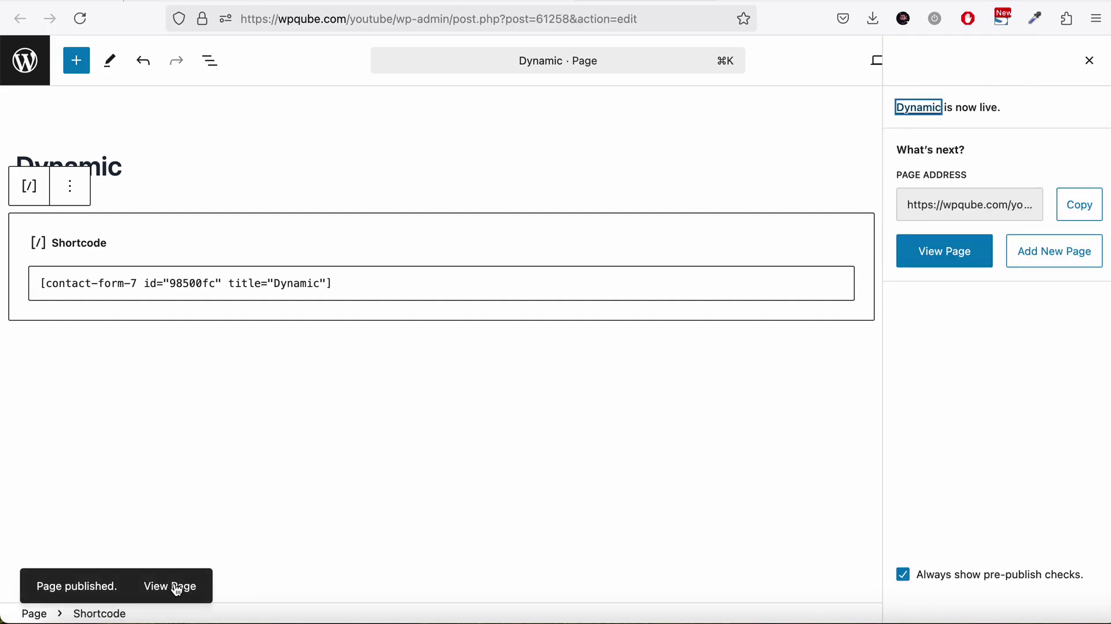
{"action": "left_click", "coordinate": [174, 588]}
{"action": "scroll", "coordinate": [421, 496], "scroll_direction": "down", "scroll_amount": 1}
{"action": "scroll", "coordinate": [421, 496], "scroll_direction": "down", "scroll_amount": 2}
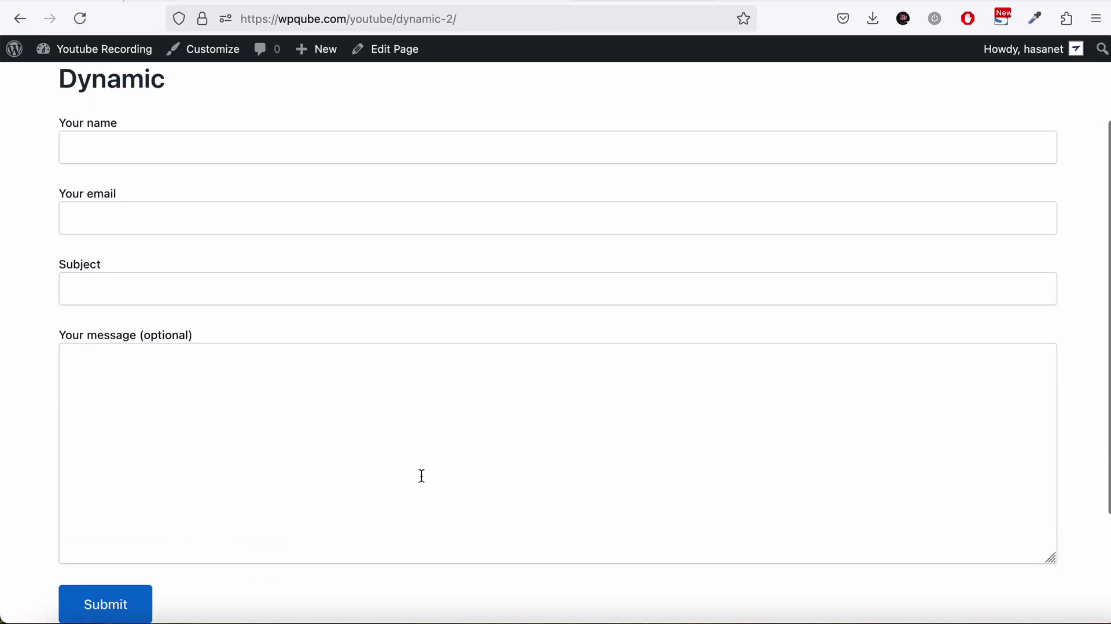
Step: Delete the Subject and Your message fields from the Dynamic form's template and save the form
{"action": "left_click", "coordinate": [501, 3]}
{"action": "scroll", "coordinate": [344, 427], "scroll_direction": "down", "scroll_amount": 3}
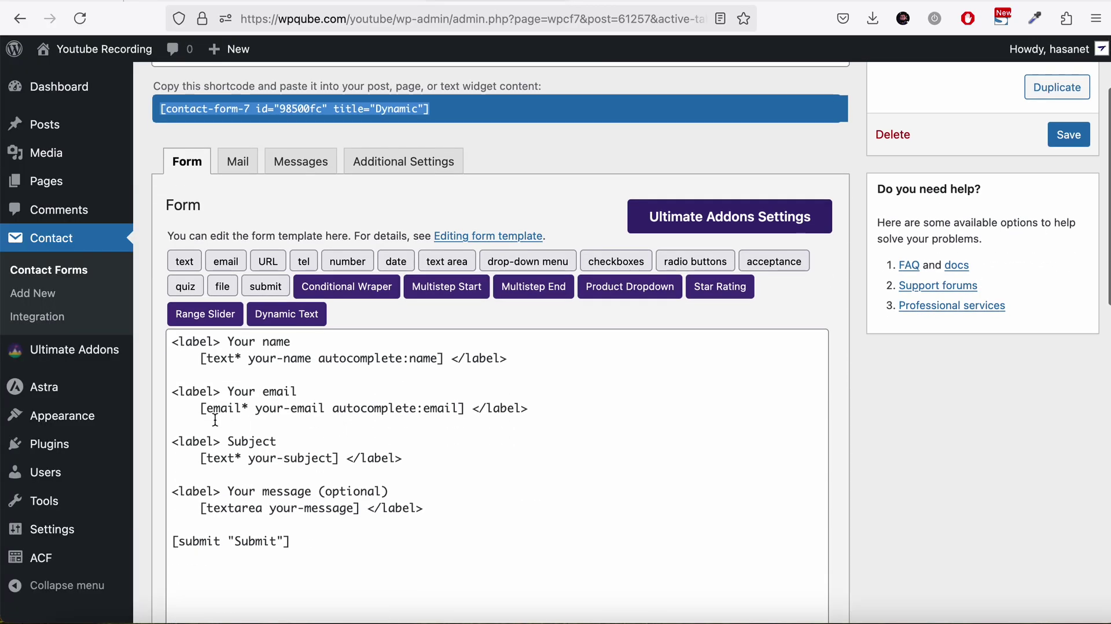
{"action": "left_click_drag", "start_coordinate": [174, 444], "coordinate": [464, 500]}
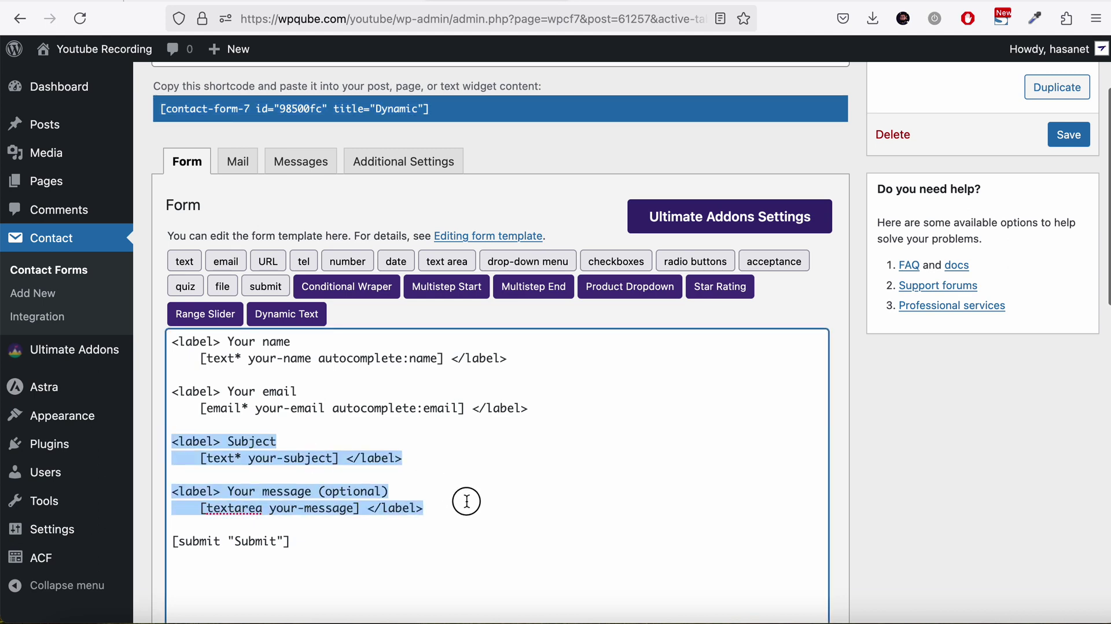
{"action": "key", "text": "BackSpace"}
{"action": "key", "text": "BackSpace"}
{"action": "key", "text": "BackSpace"}
{"action": "left_click", "coordinate": [1069, 134]}
Step: Duplicate the Your email label block in the Dynamic form's template, placing the copy above the submit tag
{"action": "scroll", "coordinate": [828, 294], "scroll_direction": "down", "scroll_amount": 7}
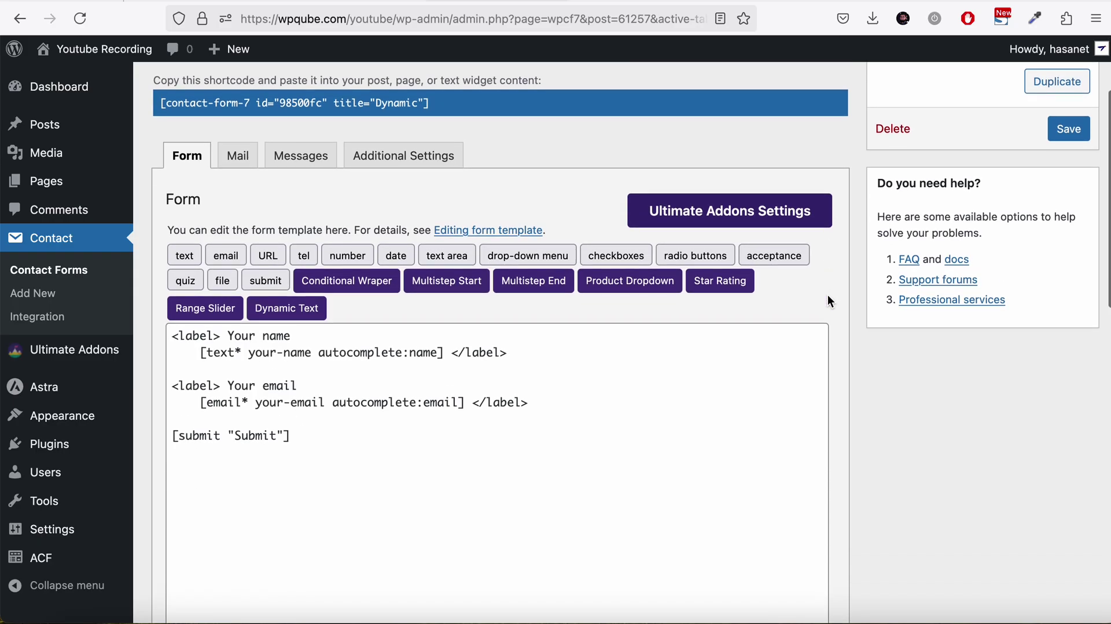
{"action": "scroll", "coordinate": [827, 295], "scroll_direction": "down", "scroll_amount": 5}
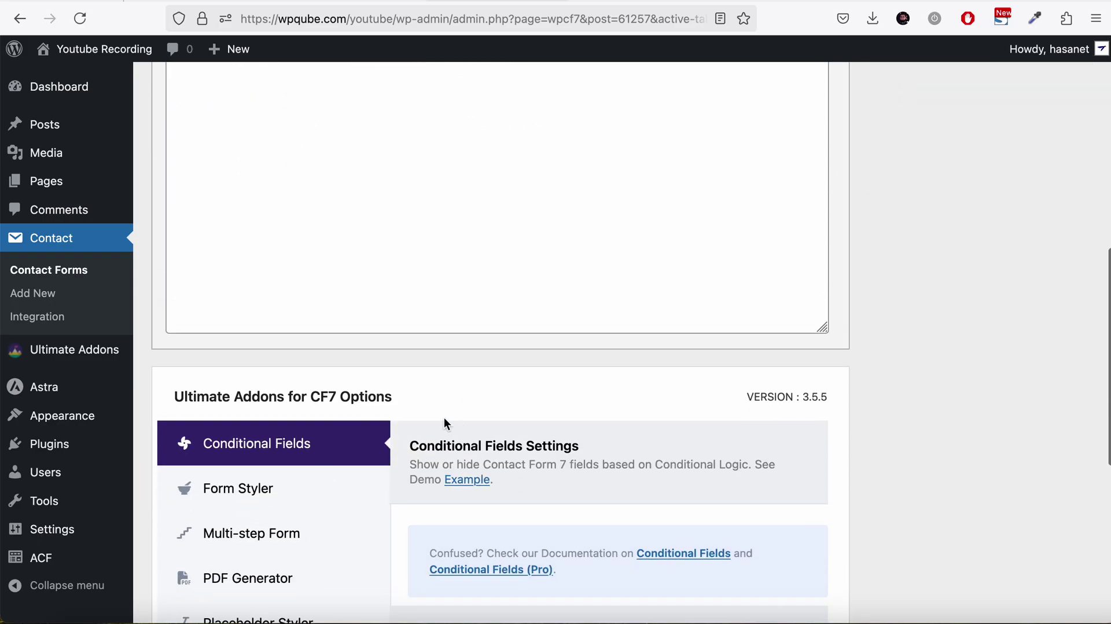
{"action": "scroll", "coordinate": [443, 418], "scroll_direction": "up", "scroll_amount": 8}
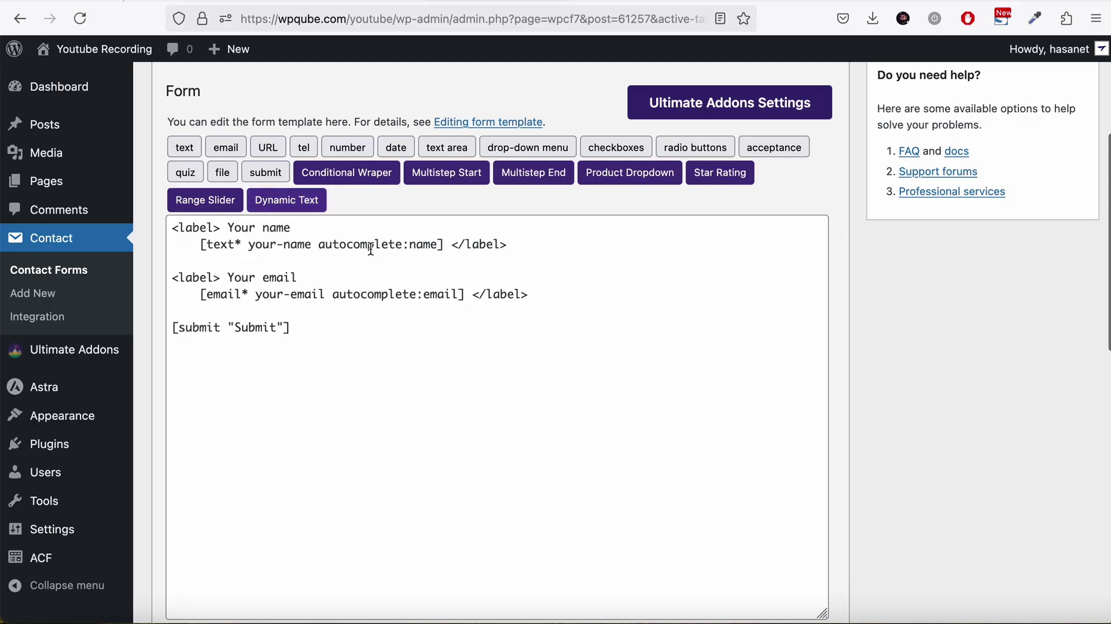
{"action": "left_click", "coordinate": [554, 294]}
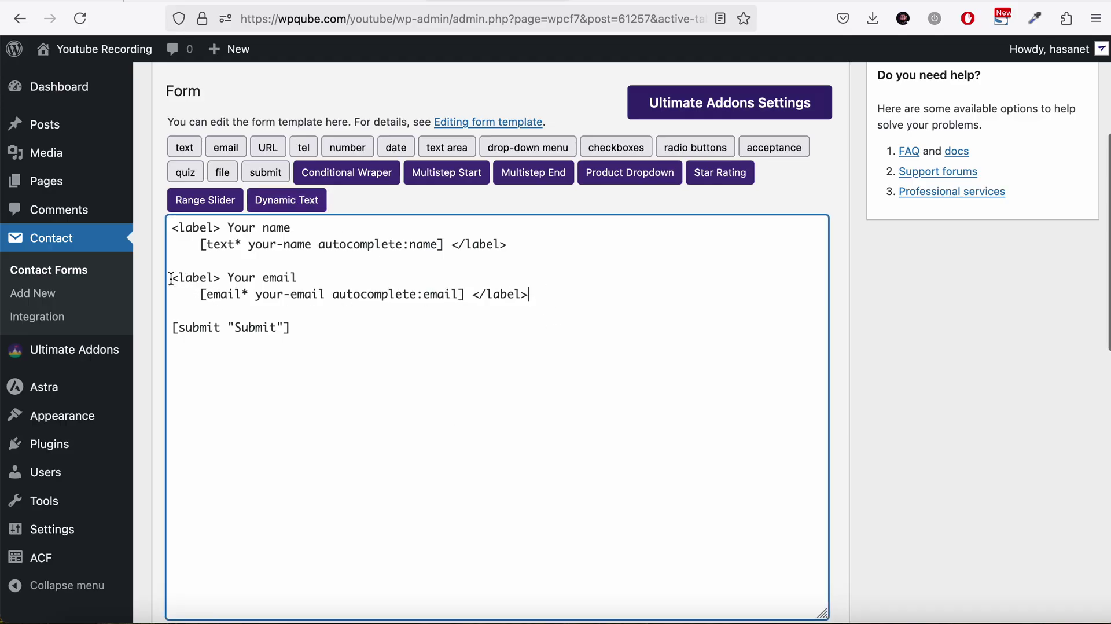
{"action": "left_click_drag", "start_coordinate": [172, 277], "coordinate": [527, 293]}
{"action": "key", "text": "ctrl+c"}
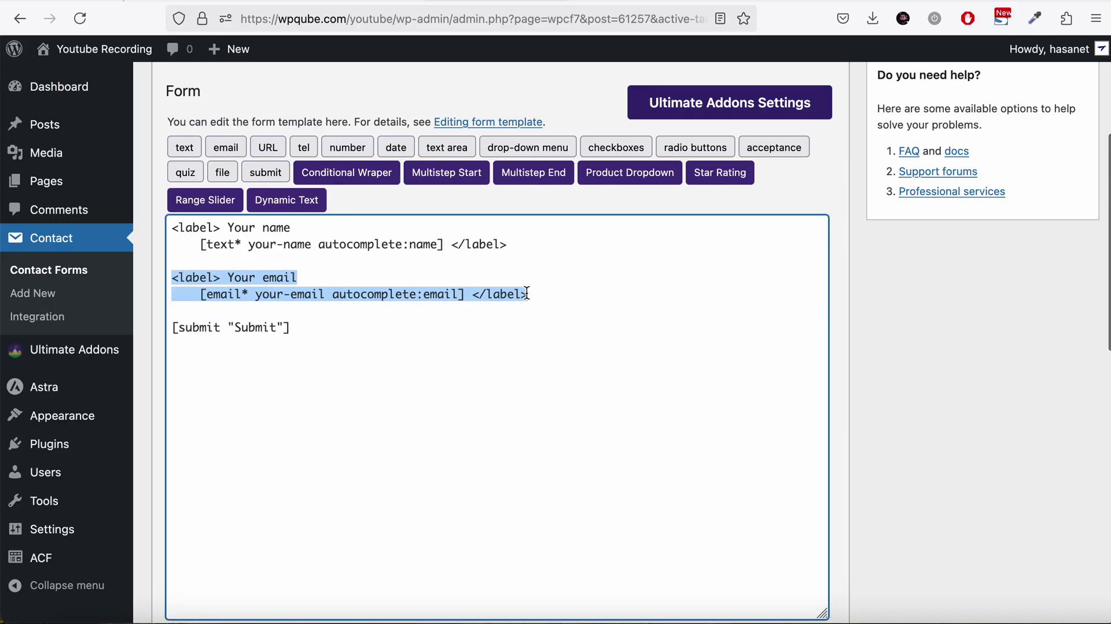
{"action": "left_click", "coordinate": [527, 293]}
{"action": "key", "text": "Return"}
{"action": "key", "text": "Return"}
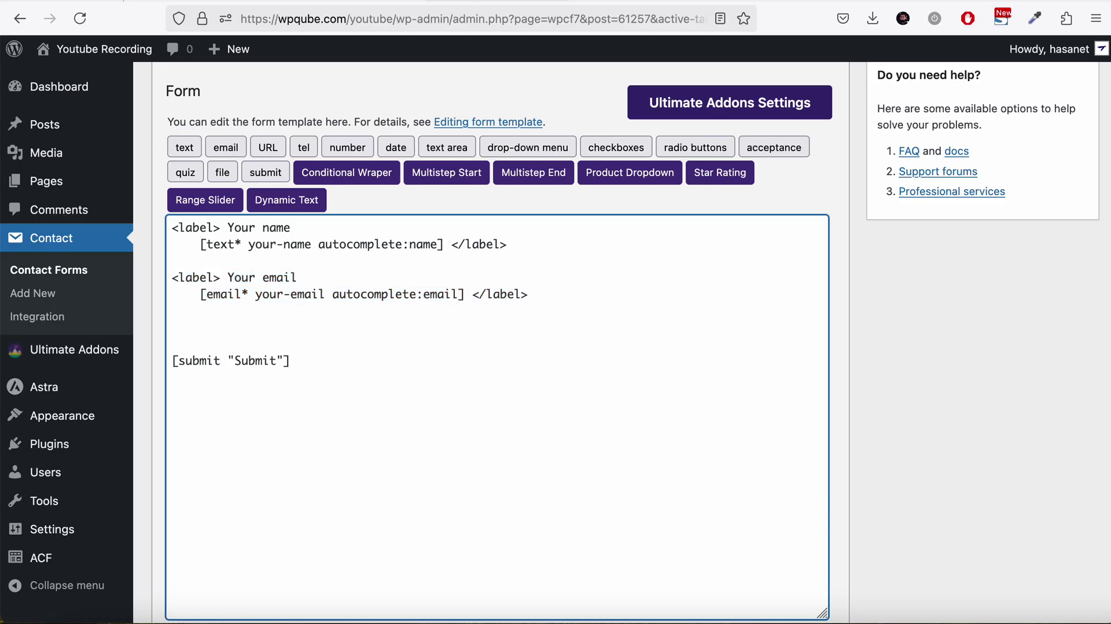
{"action": "key", "text": "ctrl+v"}
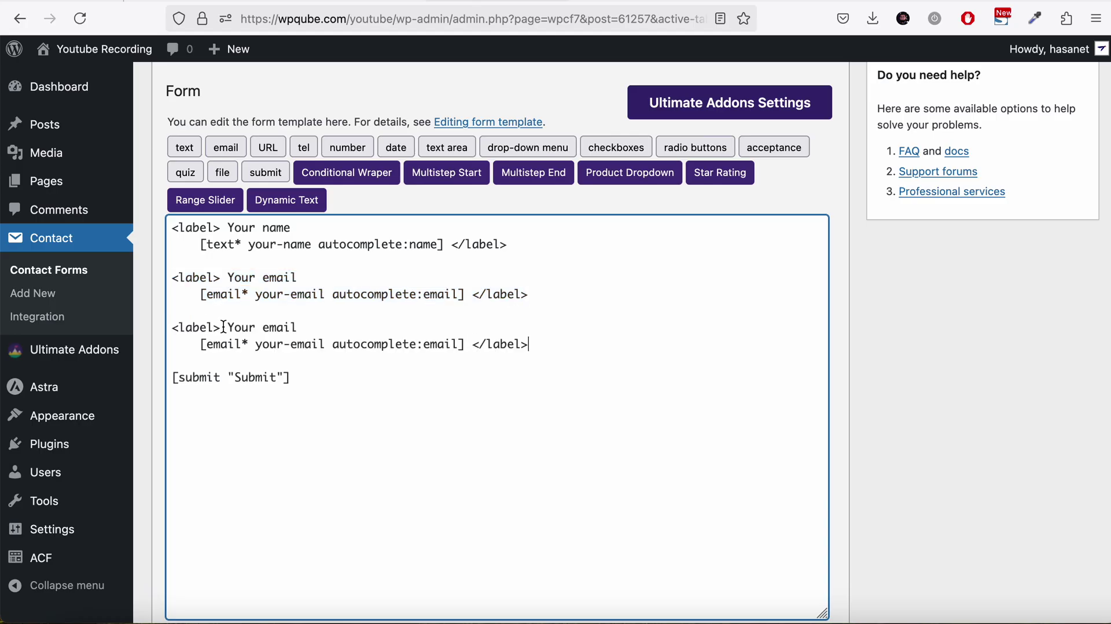
Step: Relabel the duplicated block as "Dynamic" and remove the email tag inside it
{"action": "left_click_drag", "start_coordinate": [228, 326], "coordinate": [313, 325]}
{"action": "type", "text": "Dynamic"}
{"action": "left_click_drag", "start_coordinate": [198, 345], "coordinate": [471, 346]}
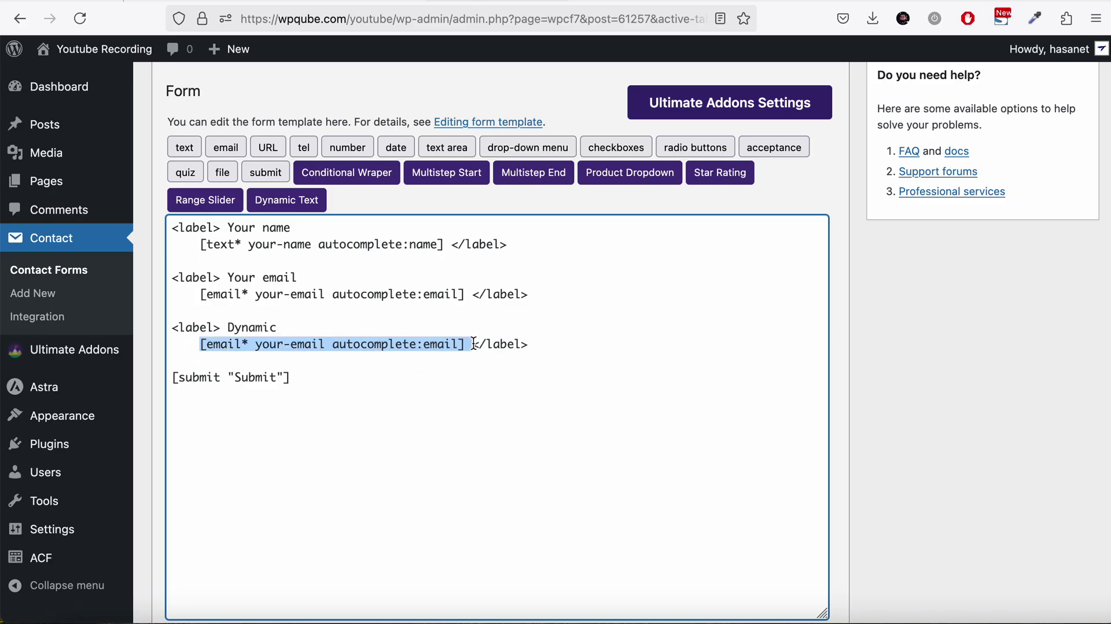
{"action": "key", "text": "BackSpace"}
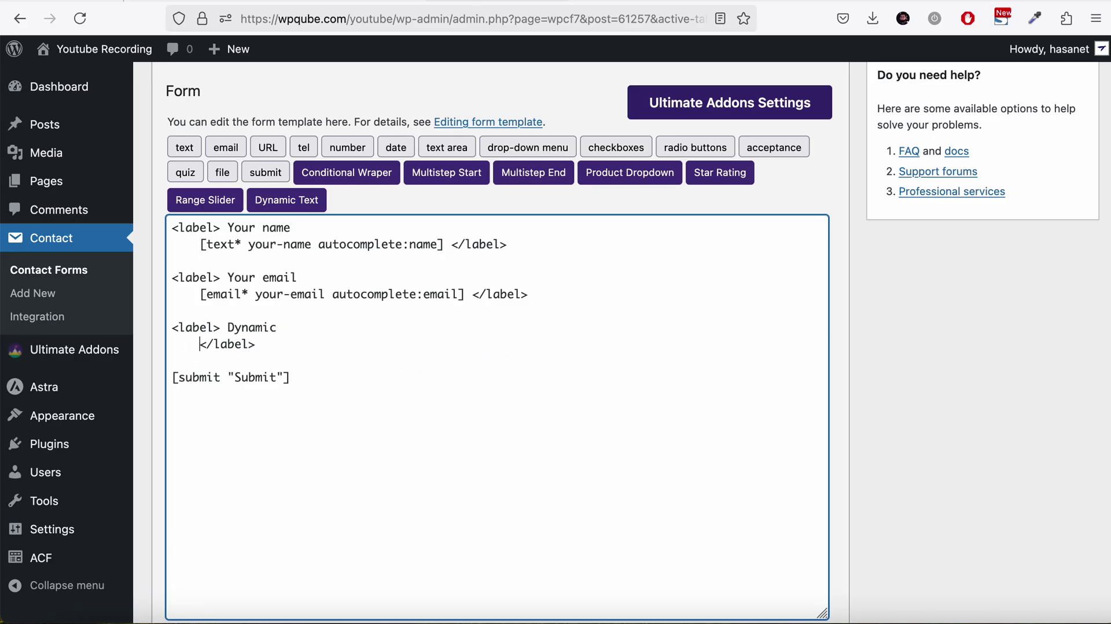
Step: Open the Dynamic Text tag generator inside the Dynamic label and examine its Field Visibility and Choose Field options
{"action": "left_click", "coordinate": [296, 205]}
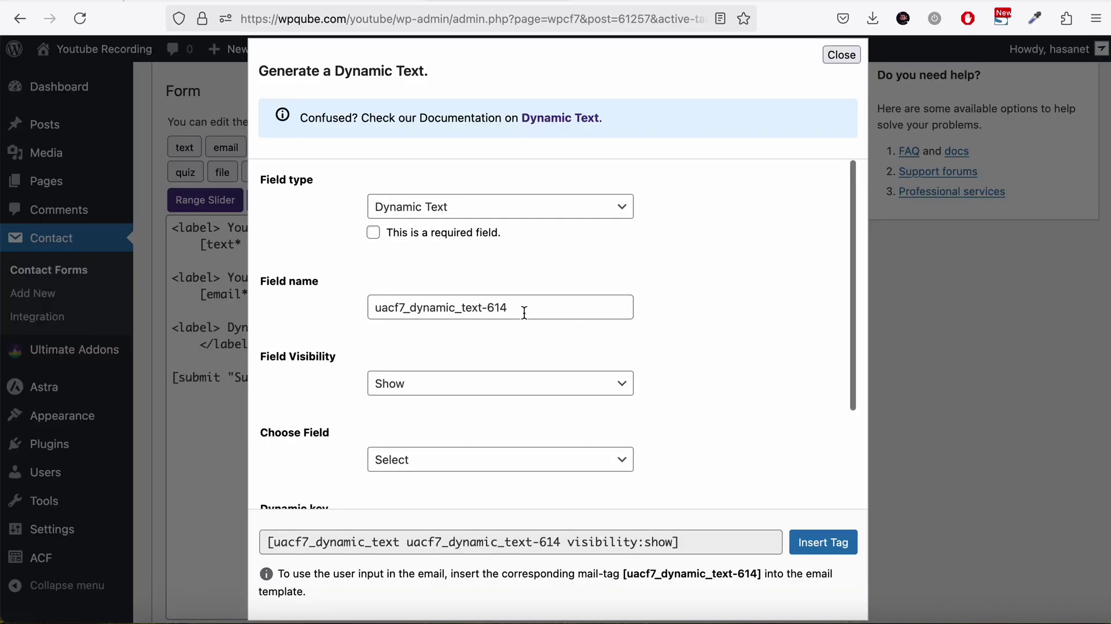
{"action": "scroll", "coordinate": [429, 363], "scroll_direction": "down", "scroll_amount": 2}
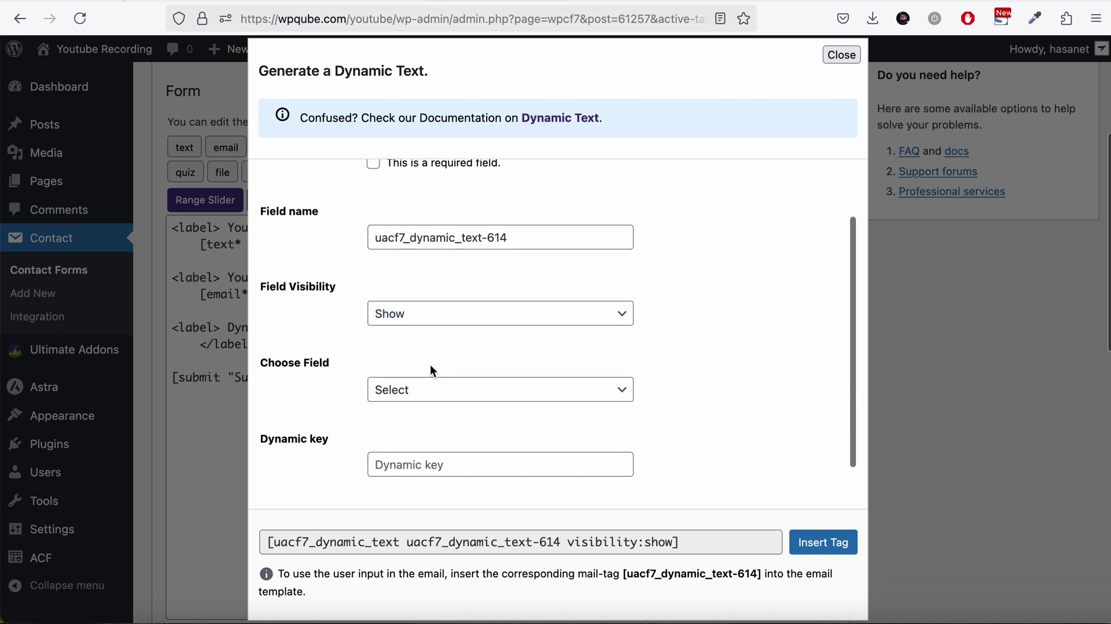
{"action": "left_click", "coordinate": [416, 313]}
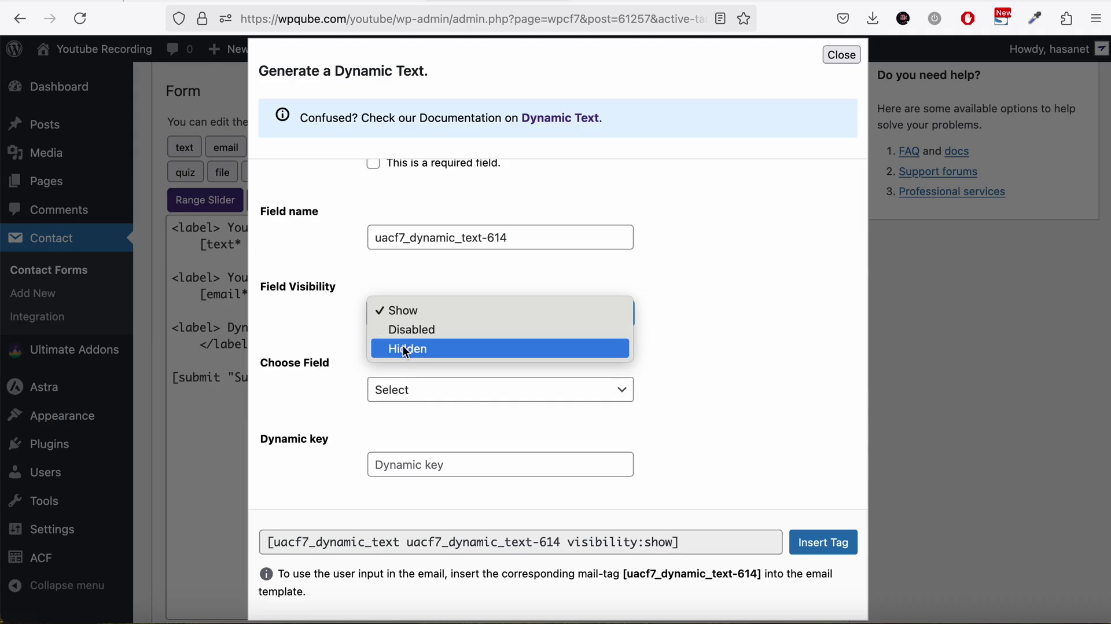
{"action": "left_click", "coordinate": [304, 339]}
{"action": "left_click", "coordinate": [391, 390]}
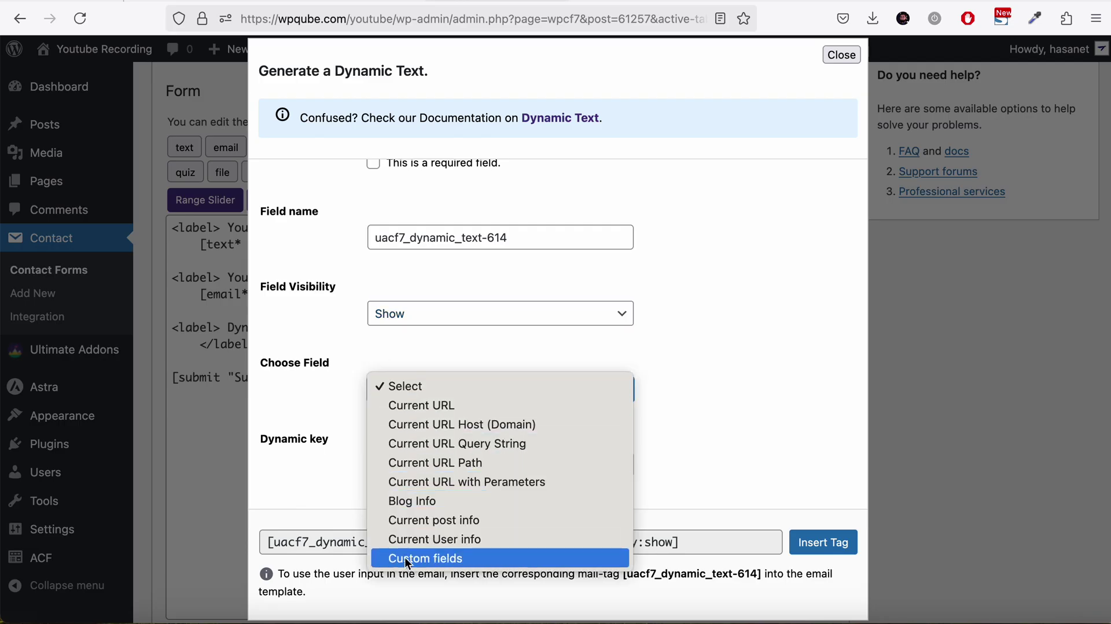
{"action": "left_click", "coordinate": [741, 353]}
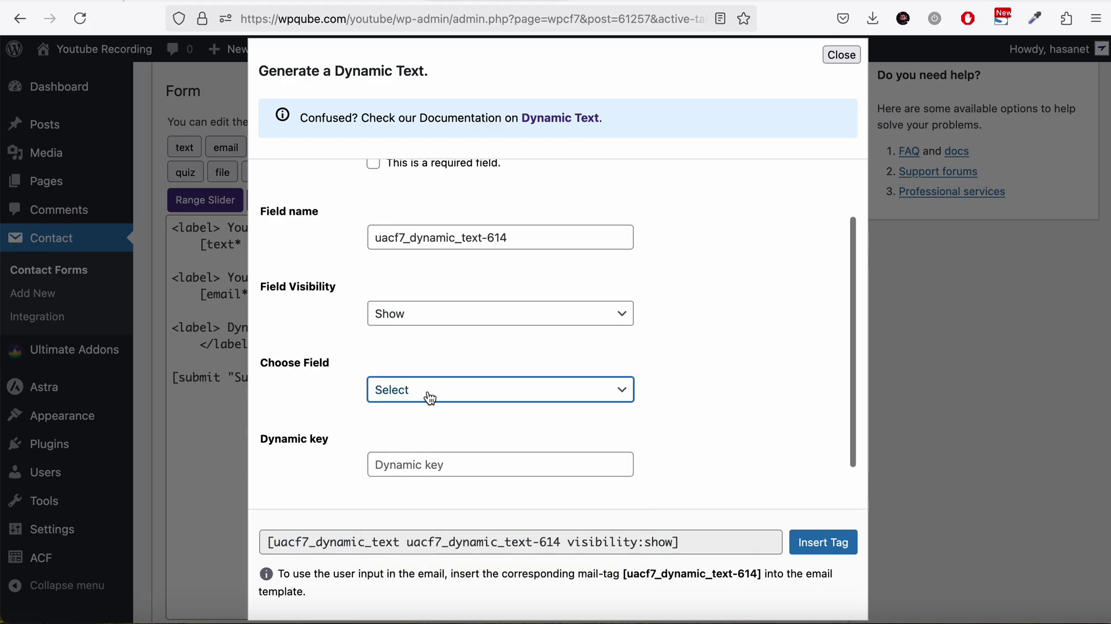
{"action": "left_click", "coordinate": [451, 391]}
{"action": "left_click", "coordinate": [754, 400]}
{"action": "scroll", "coordinate": [755, 400], "scroll_direction": "down", "scroll_amount": 2}
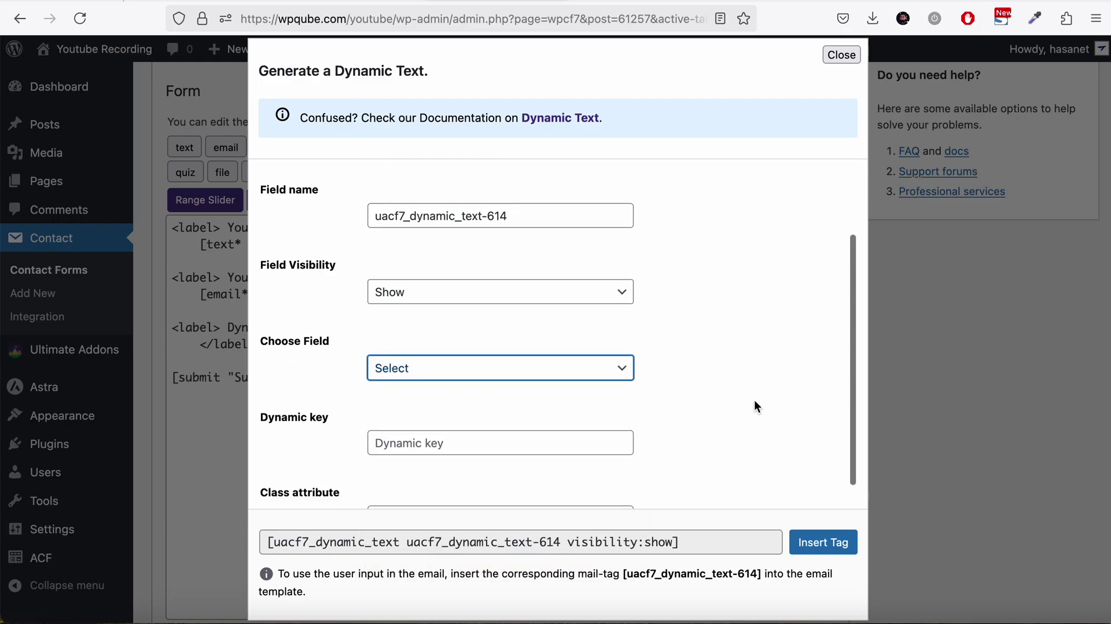
{"action": "scroll", "coordinate": [755, 401], "scroll_direction": "up", "scroll_amount": 2}
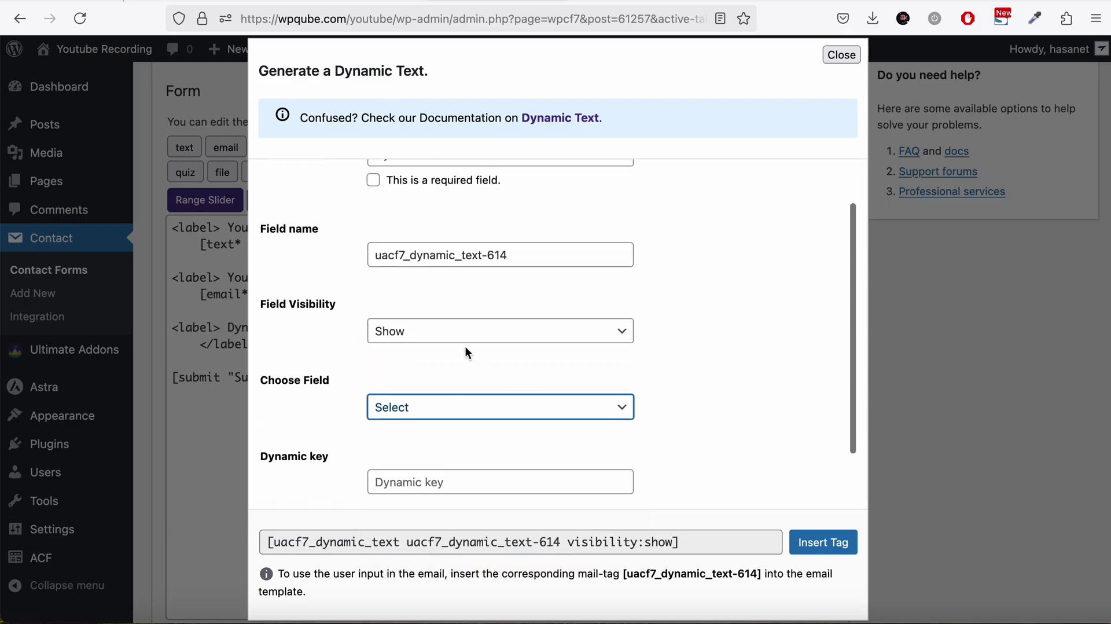
Step: Insert the dynamic text tag with Current URL as its field and save the form
{"action": "left_click", "coordinate": [460, 411]}
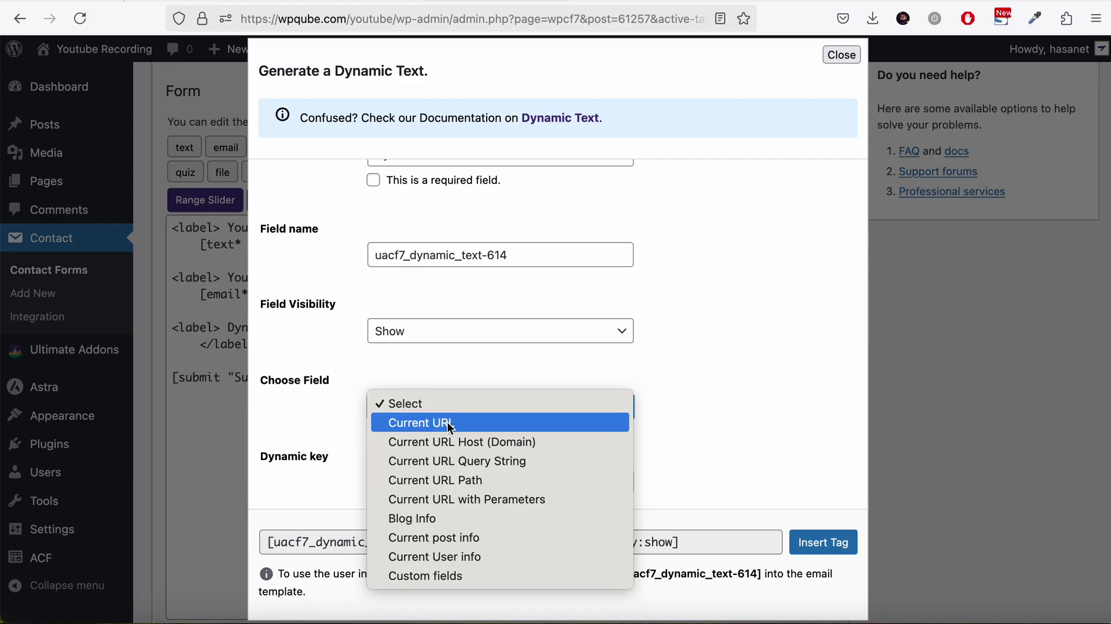
{"action": "left_click", "coordinate": [451, 428]}
{"action": "left_click", "coordinate": [824, 542]}
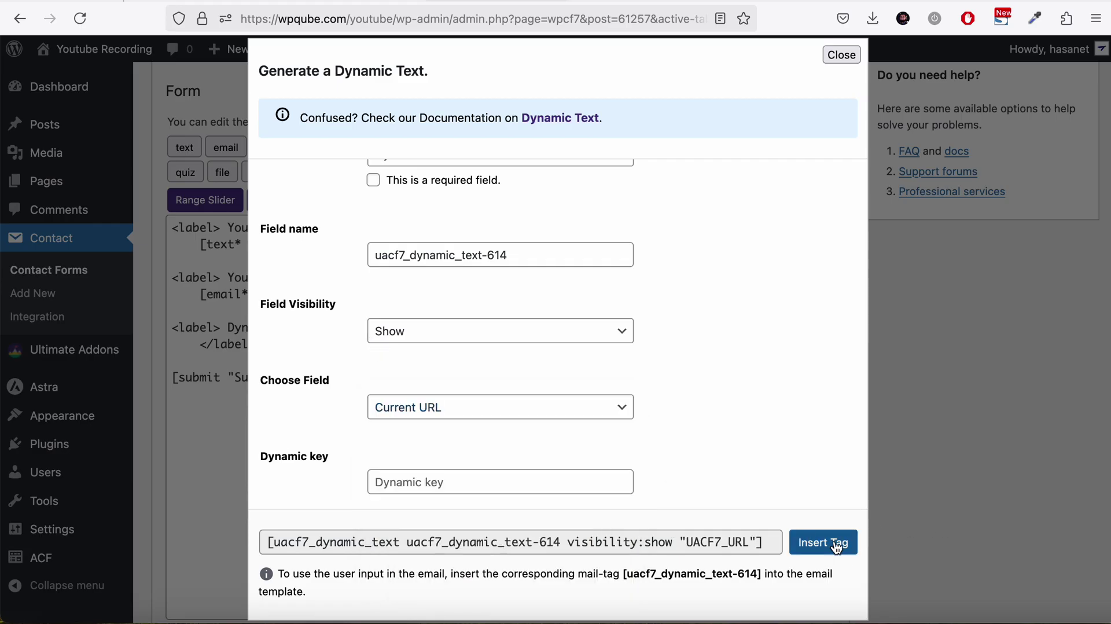
{"action": "scroll", "coordinate": [1044, 221], "scroll_direction": "up", "scroll_amount": 3}
{"action": "left_click", "coordinate": [1069, 114]}
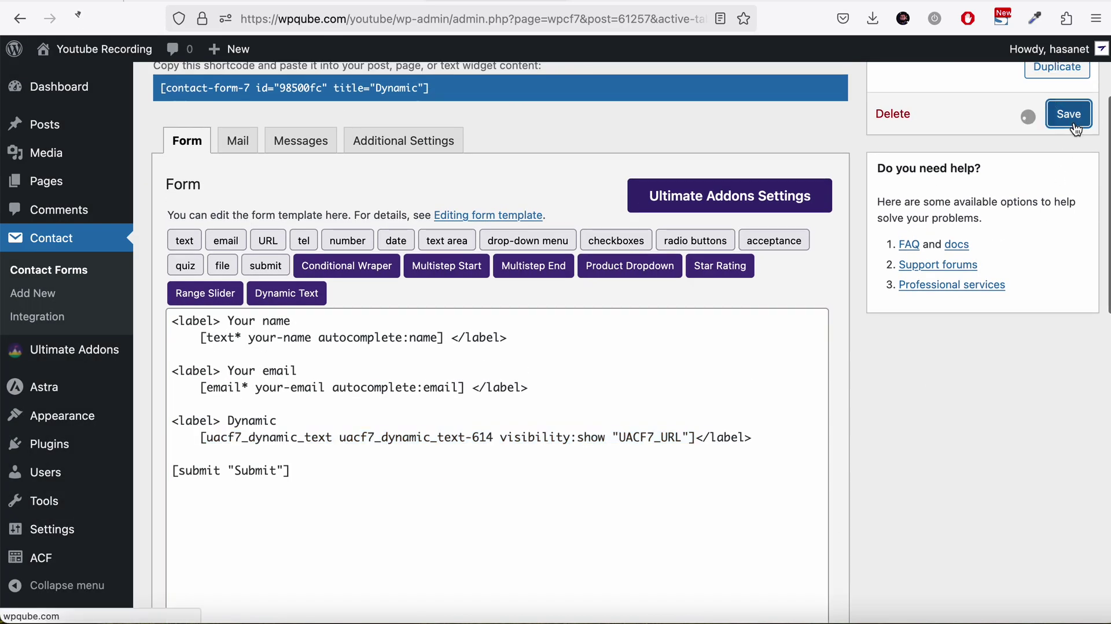
Step: Reload the live Dynamic page and test whether its Dynamic field is editable by replacing the URL's ending with "kjbkkhk/kjhkhk"
{"action": "key", "text": "ctrl+Tab"}
{"action": "left_click", "coordinate": [81, 19]}
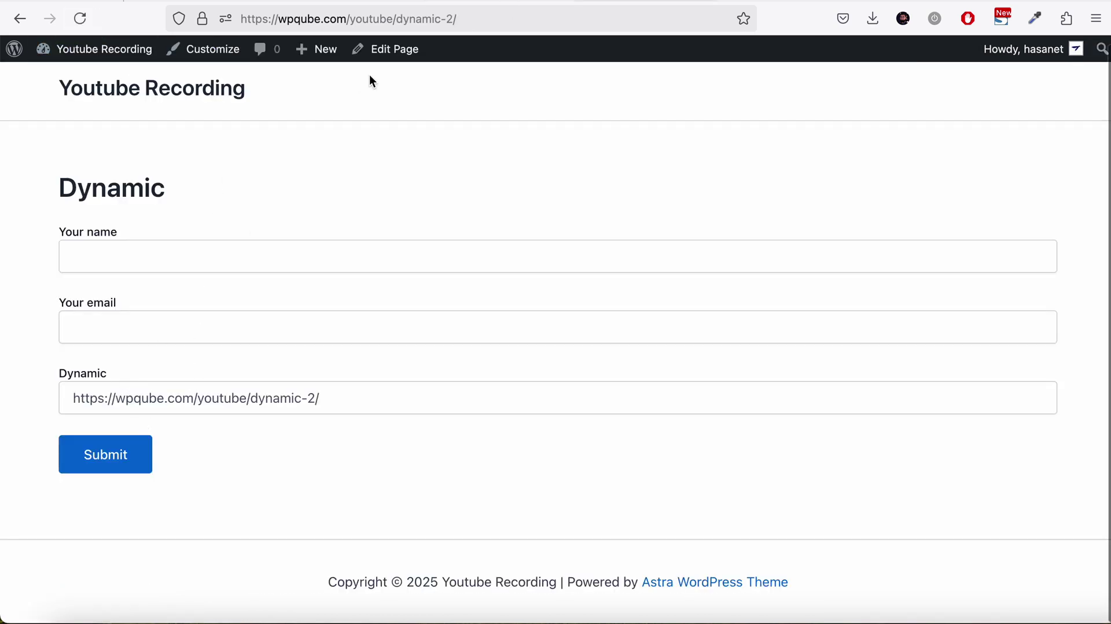
{"action": "left_click", "coordinate": [366, 399]}
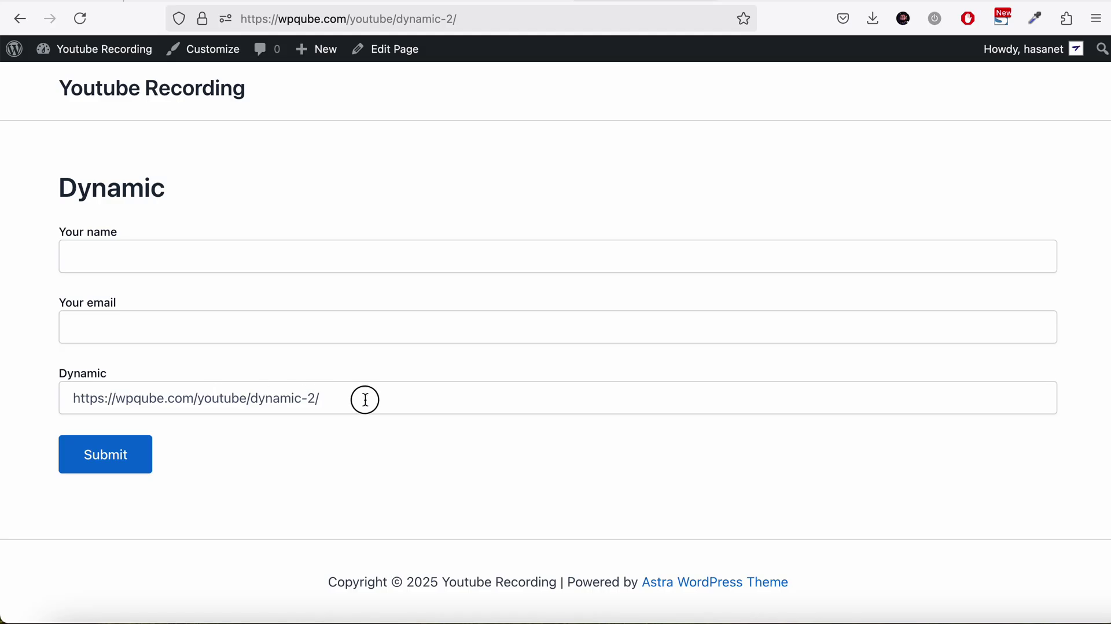
{"action": "key", "text": "BackSpace"}
{"action": "key", "text": "BackSpace"}
{"action": "key", "text": "BackSpace"}
{"action": "key", "text": "BackSpace"}
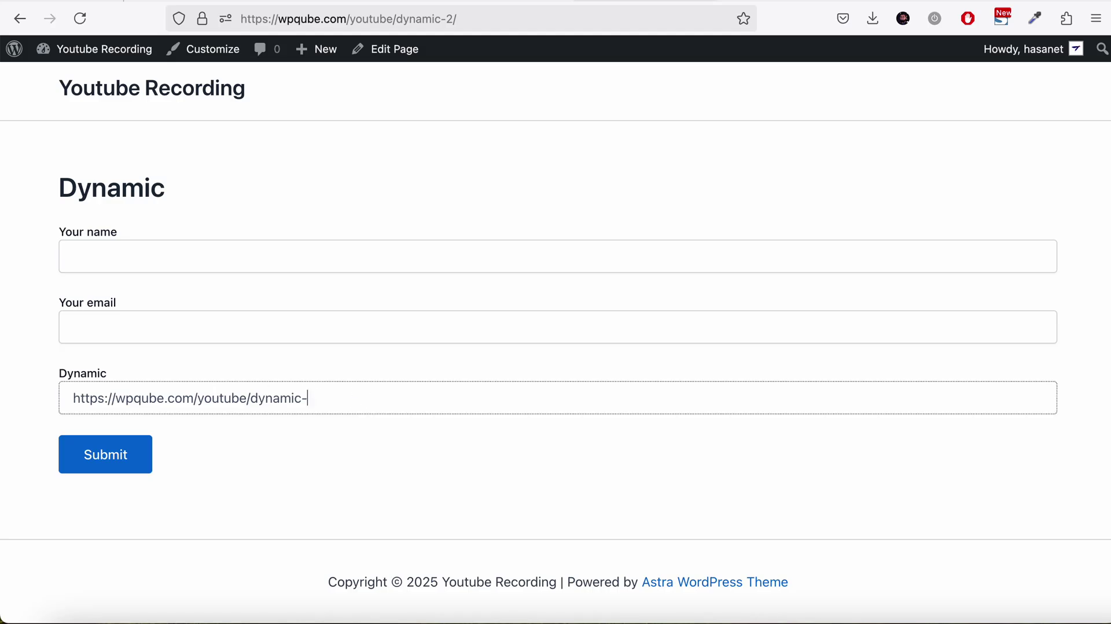
{"action": "type", "text": "kjbkkhk/kjhkhk"}
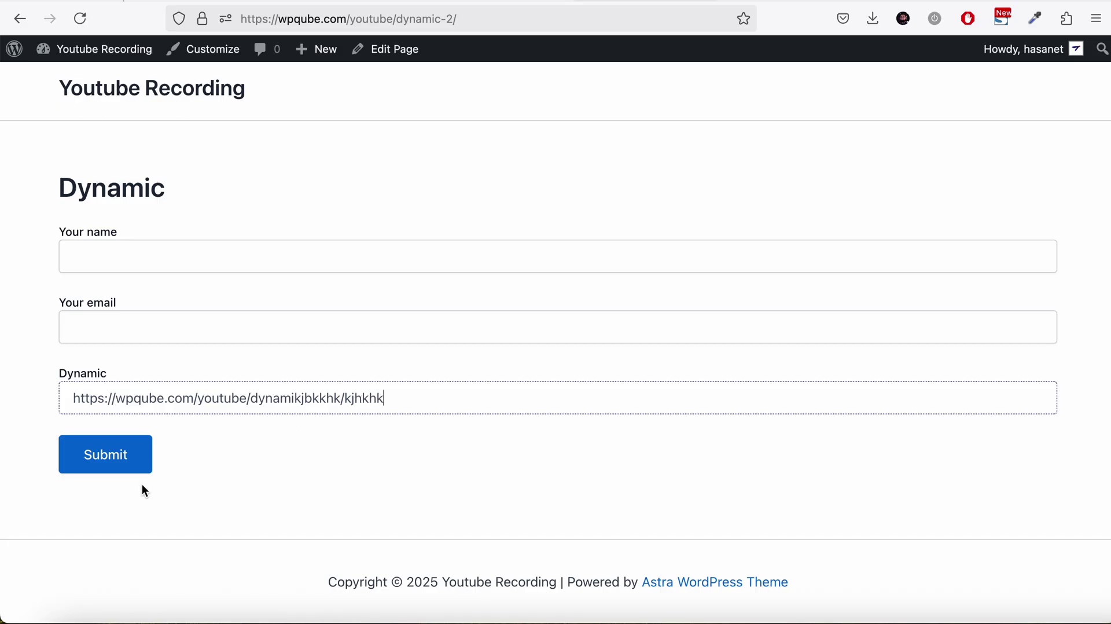
Step: Return to the form editor and check the Field Visibility options in the Dynamic Text tag generator
{"action": "left_click", "coordinate": [498, 2]}
{"action": "scroll", "coordinate": [552, 463], "scroll_direction": "down", "scroll_amount": 3}
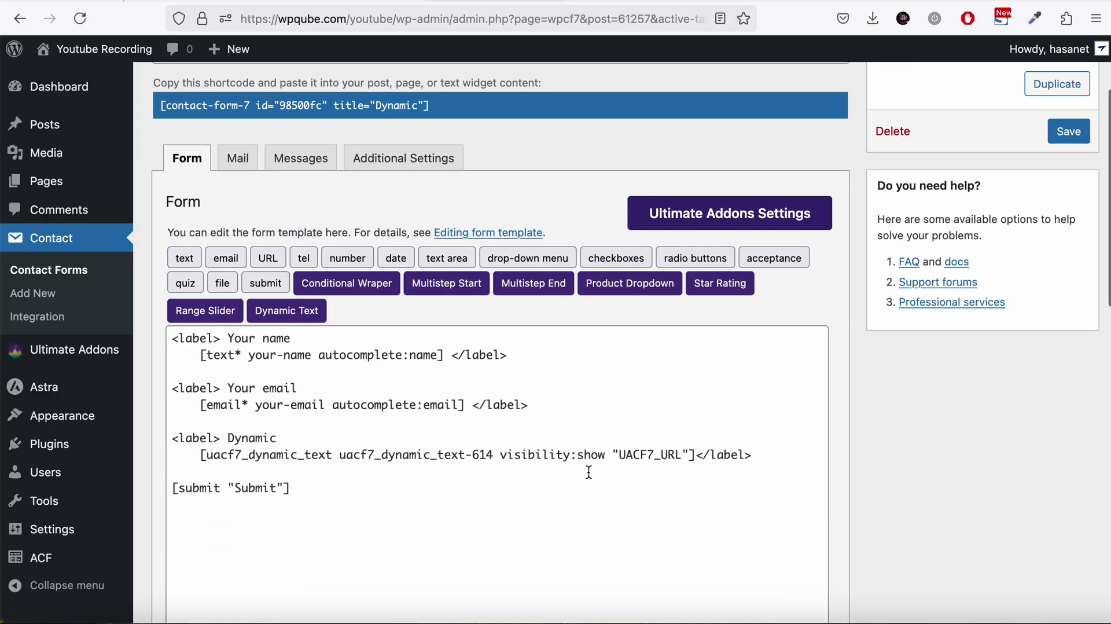
{"action": "left_click", "coordinate": [305, 319]}
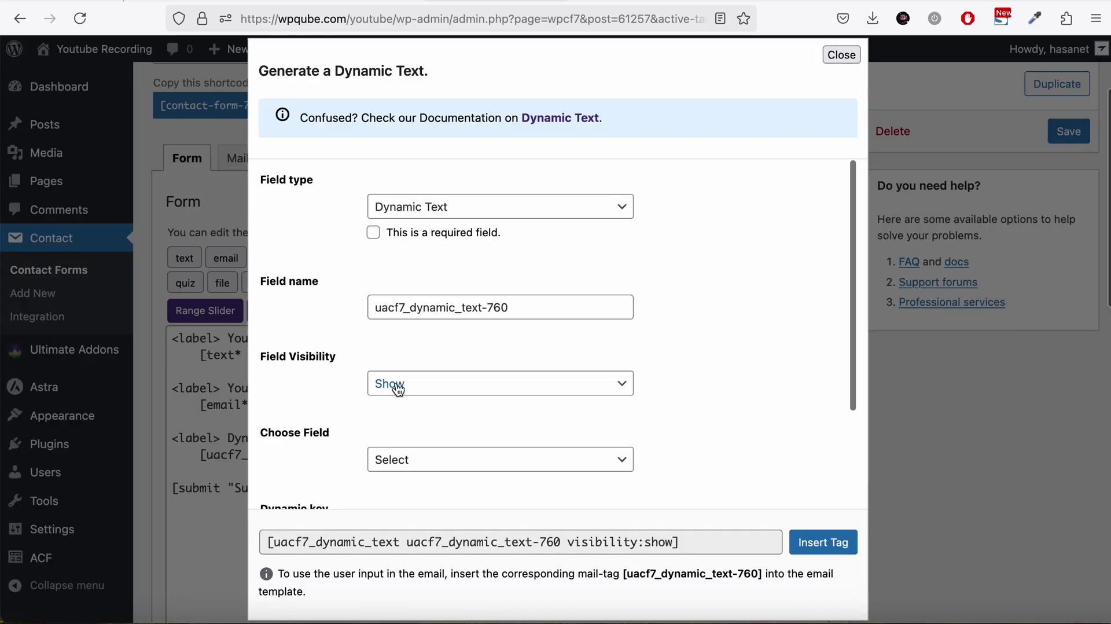
{"action": "left_click", "coordinate": [415, 380]}
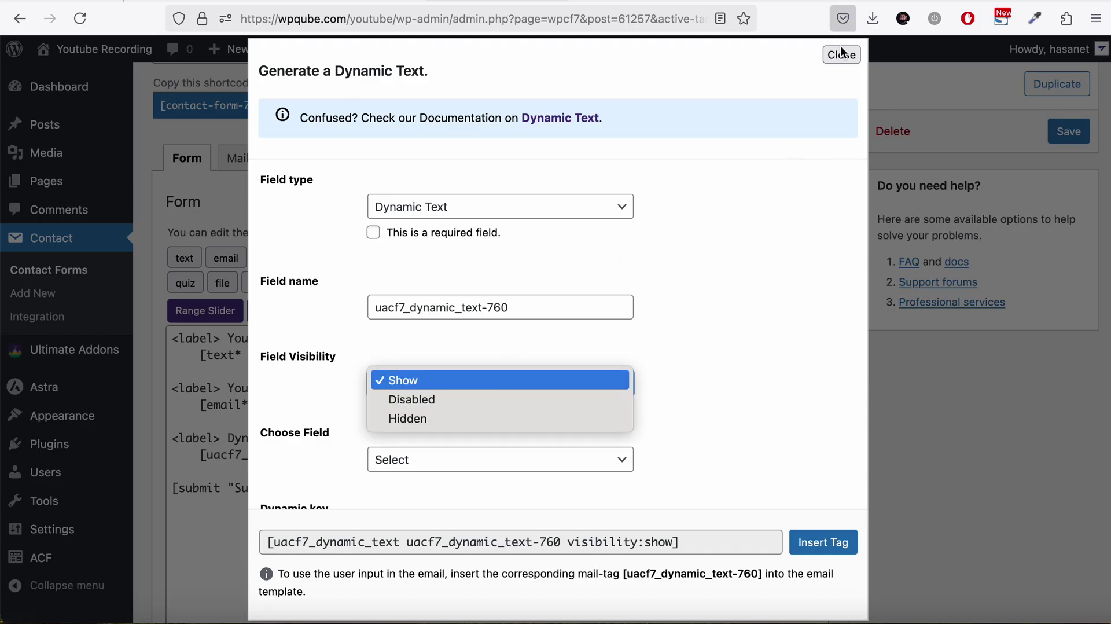
{"action": "left_click", "coordinate": [748, 149]}
{"action": "left_click", "coordinate": [840, 55]}
Step: Change the dynamic text tag's visibility to hidden in the form template and save the form
{"action": "double_click", "coordinate": [592, 455]}
{"action": "type", "text": "hi"}
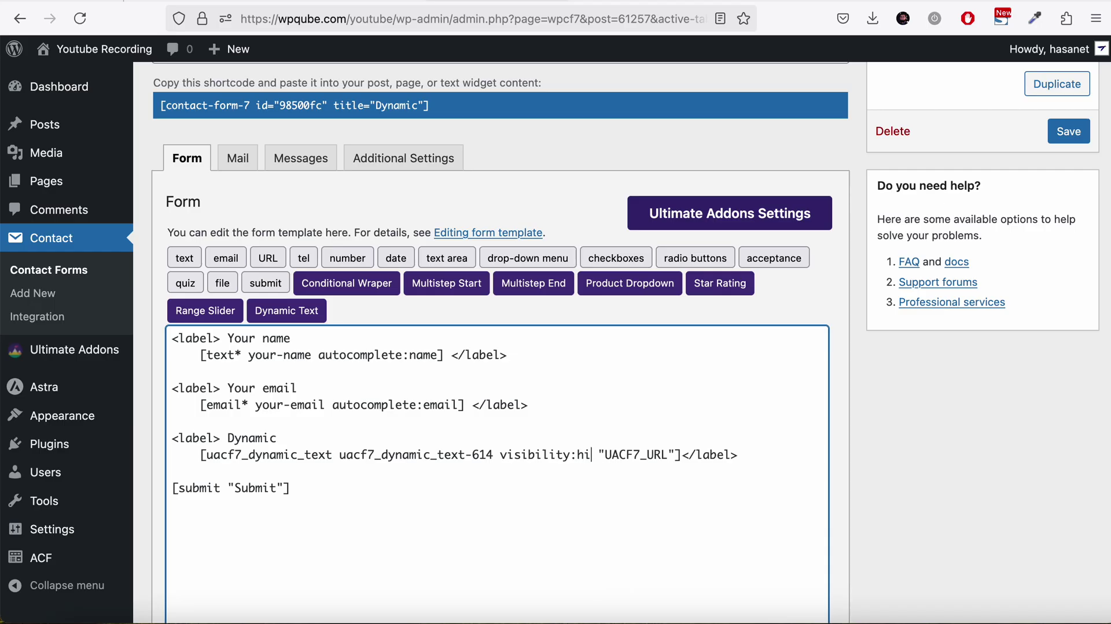
{"action": "type", "text": "dden"}
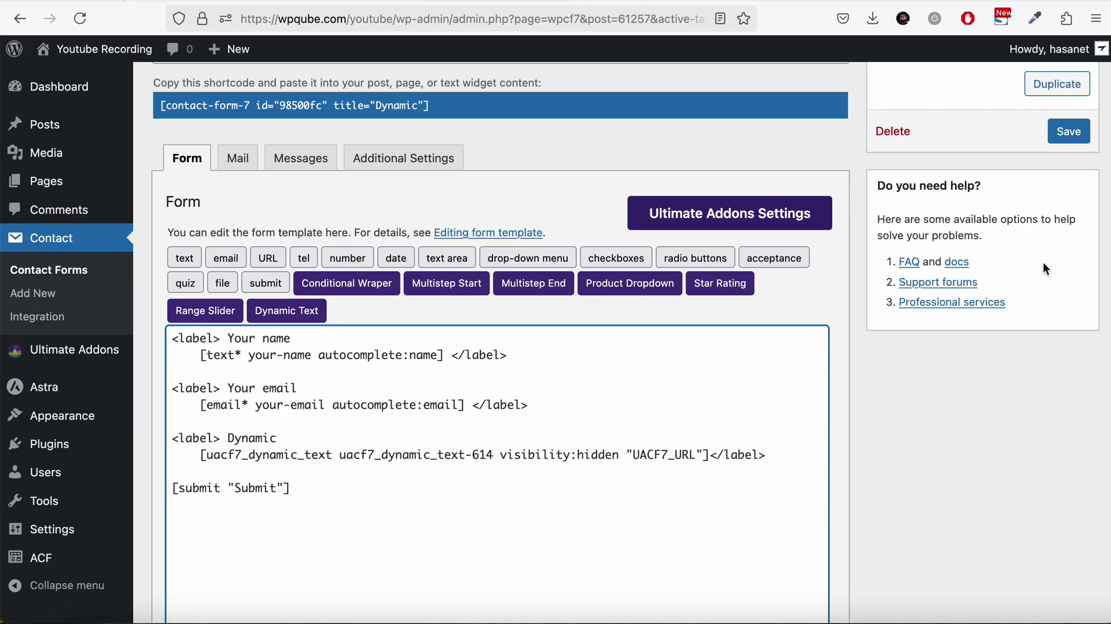
{"action": "left_click", "coordinate": [1069, 131]}
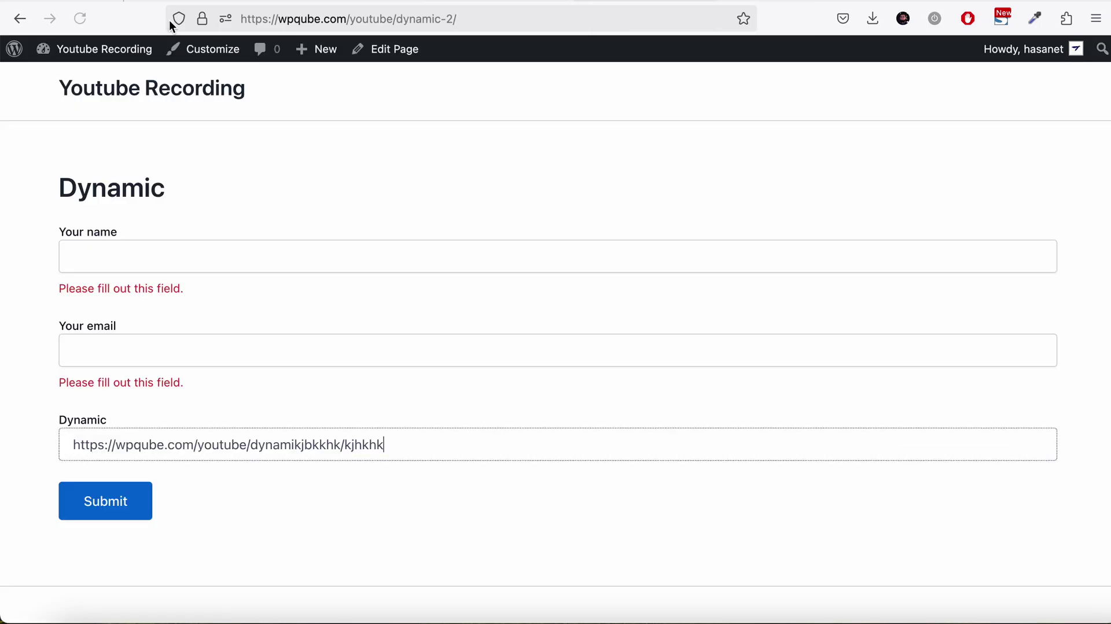
Step: Reload the live Dynamic page and submit its form with a visitor's name and email filled in
{"action": "left_click", "coordinate": [81, 18]}
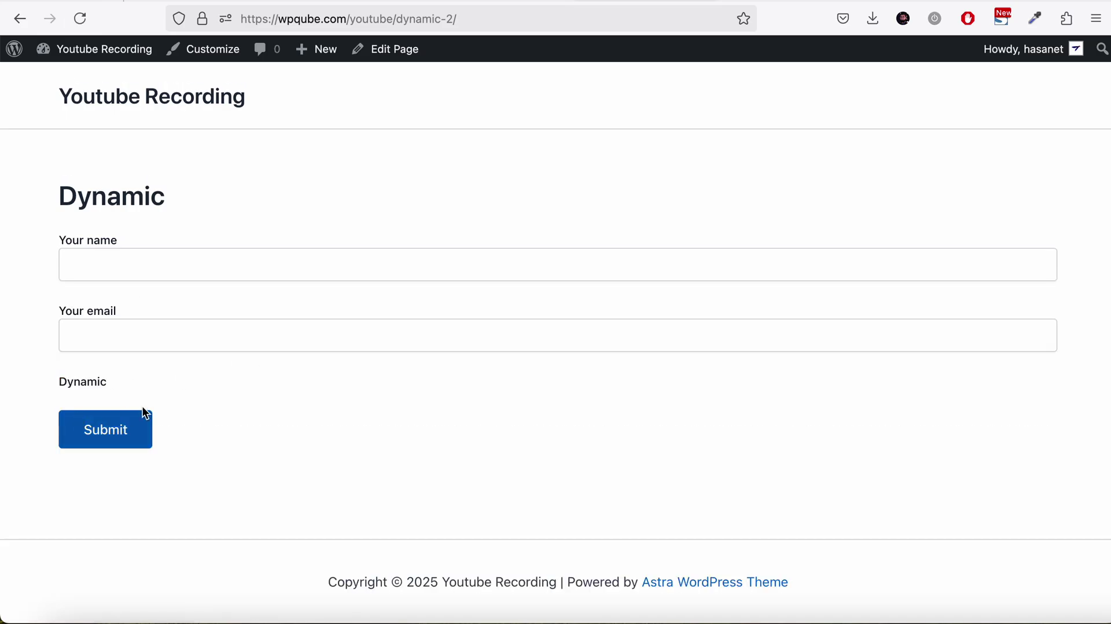
{"action": "left_click", "coordinate": [159, 271]}
{"action": "left_click", "coordinate": [151, 305]}
{"action": "left_click", "coordinate": [144, 324]}
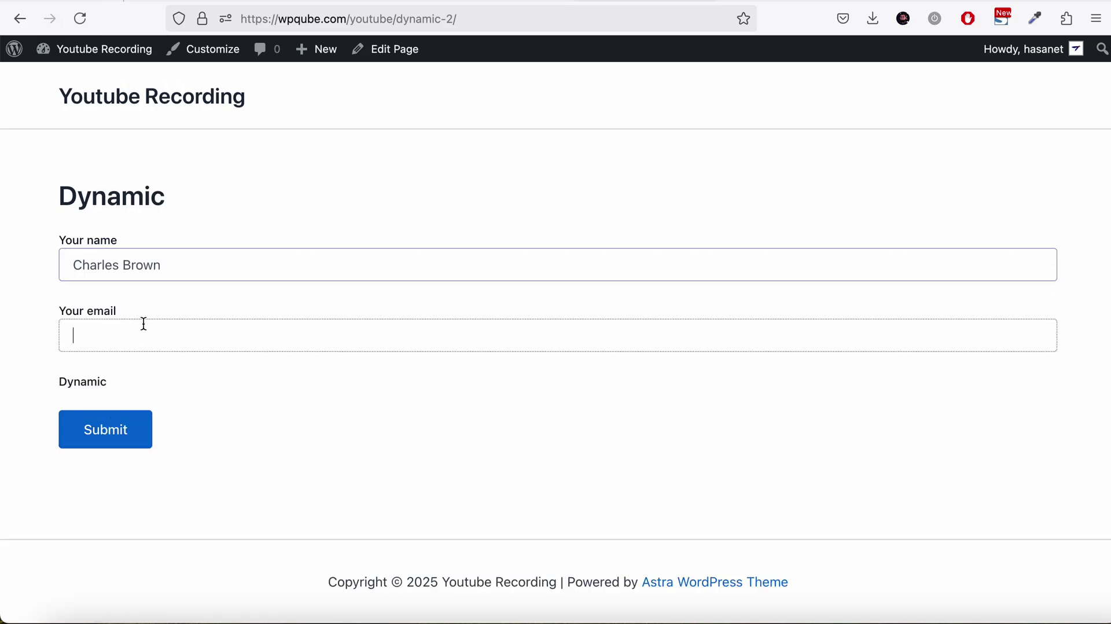
{"action": "left_click", "coordinate": [142, 340]}
{"action": "left_click", "coordinate": [140, 359]}
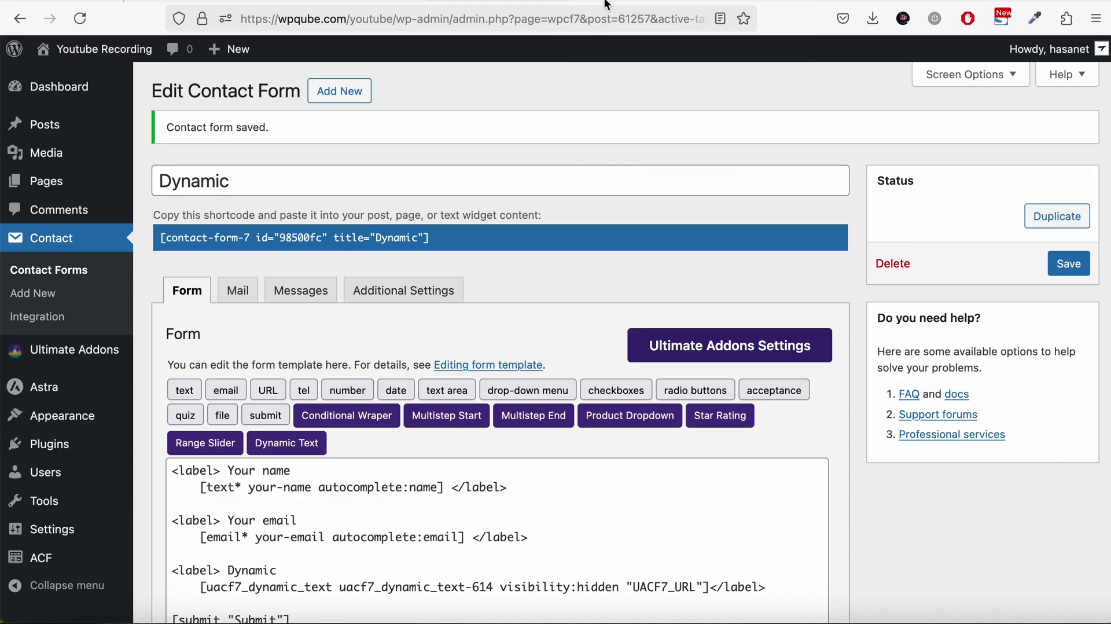
{"action": "left_click", "coordinate": [631, 0]}
{"action": "left_click", "coordinate": [145, 419]}
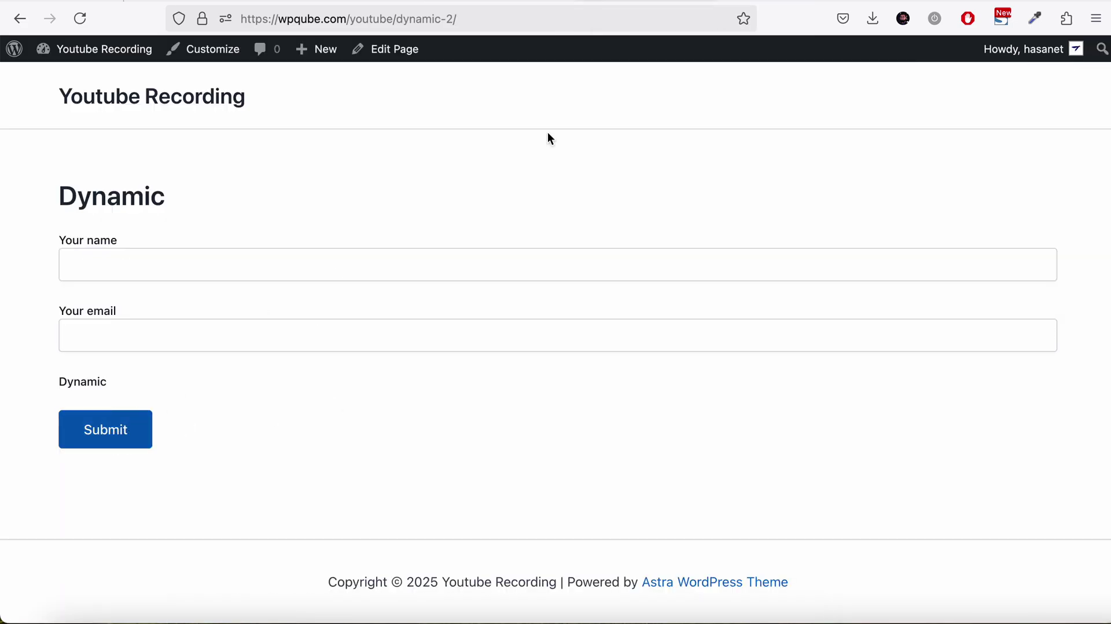
Step: In the form's mail template, replace the message tag in the message body with [uacf7_dynamic_text-614] and save the form
{"action": "key", "text": "ctrl+shift+Tab"}
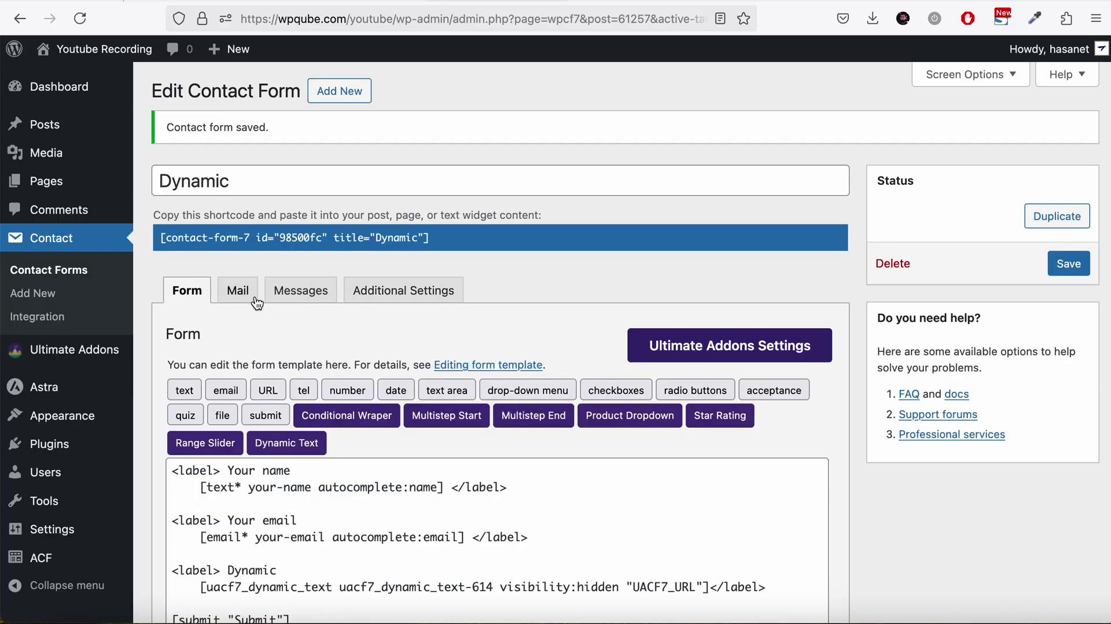
{"action": "left_click", "coordinate": [235, 290]}
{"action": "scroll", "coordinate": [334, 335], "scroll_direction": "down", "scroll_amount": 3}
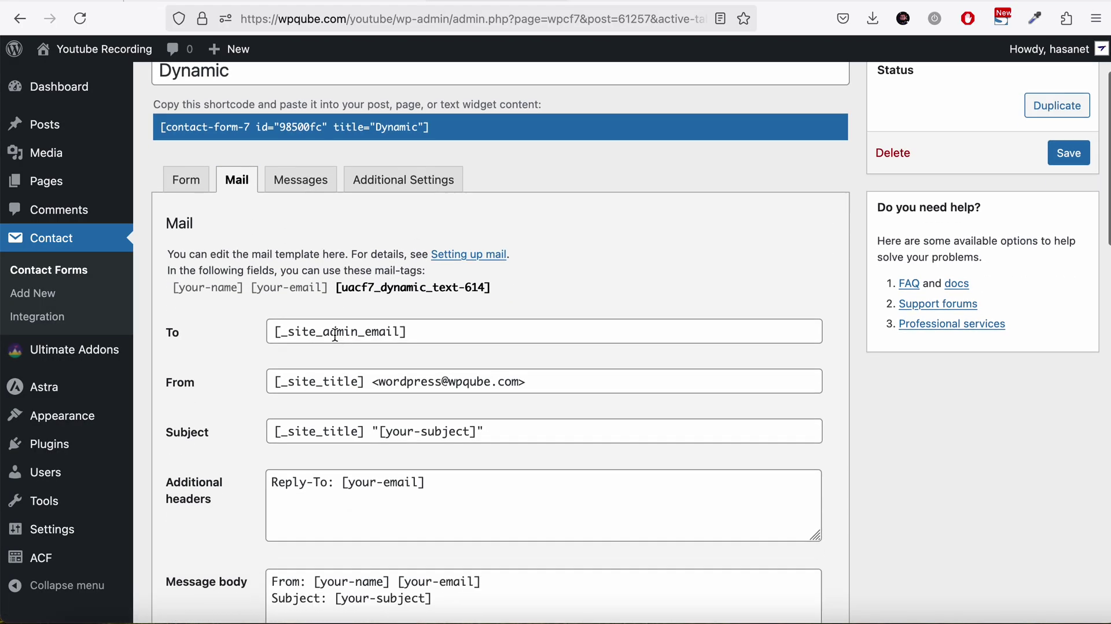
{"action": "left_click", "coordinate": [339, 289]}
{"action": "key", "text": "ctrl+c"}
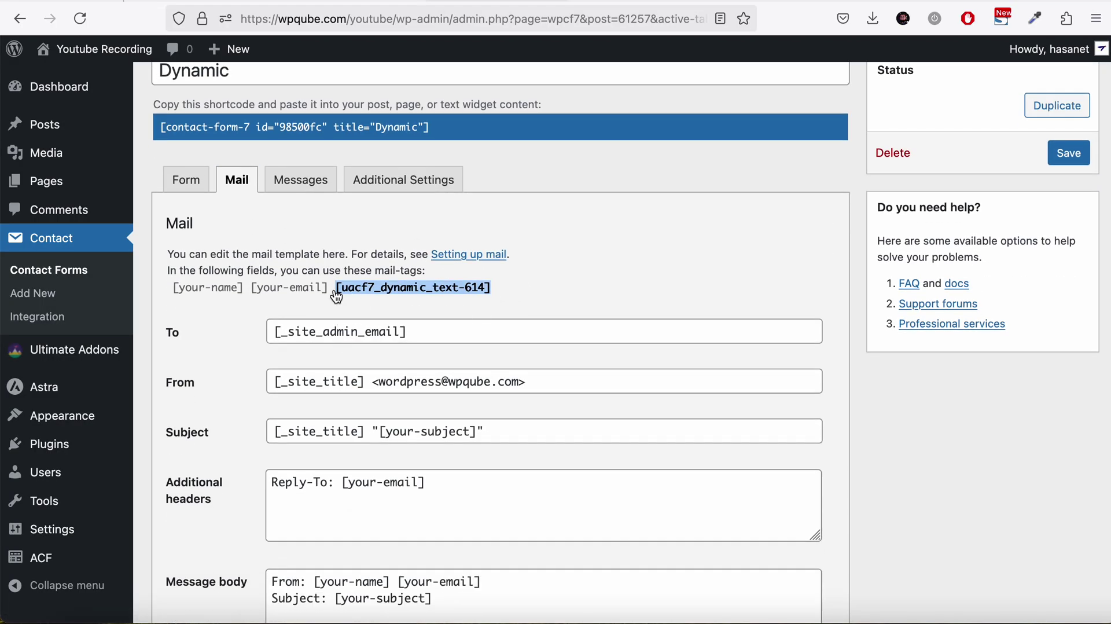
{"action": "scroll", "coordinate": [338, 297], "scroll_direction": "down", "scroll_amount": 2}
{"action": "left_click_drag", "start_coordinate": [273, 569], "coordinate": [389, 569]}
{"action": "key", "text": "ctrl+v"}
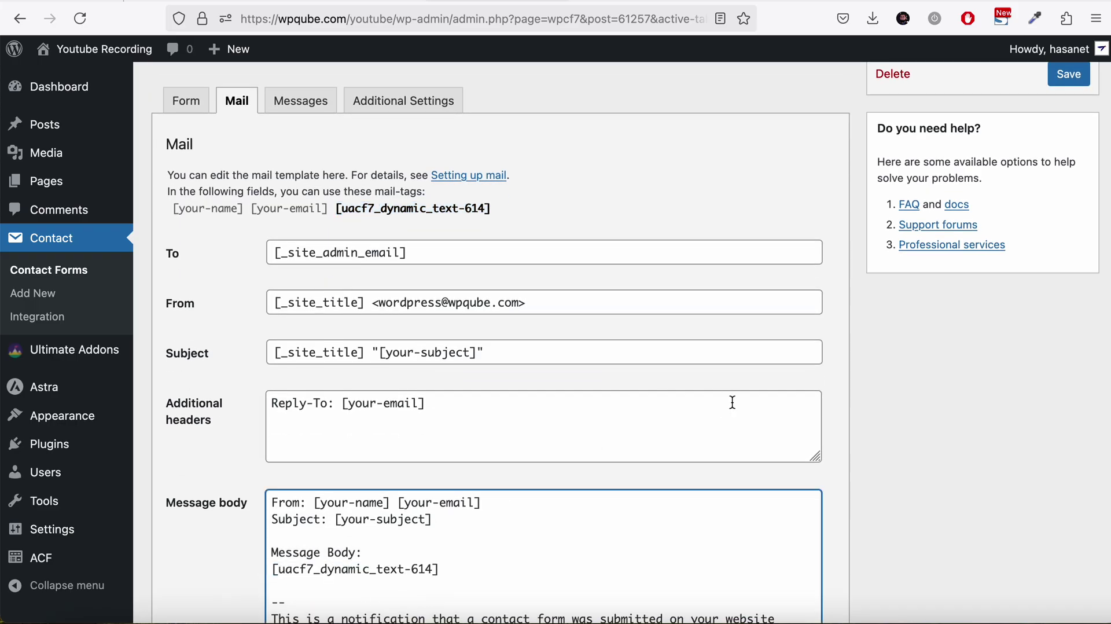
{"action": "left_click", "coordinate": [1071, 76]}
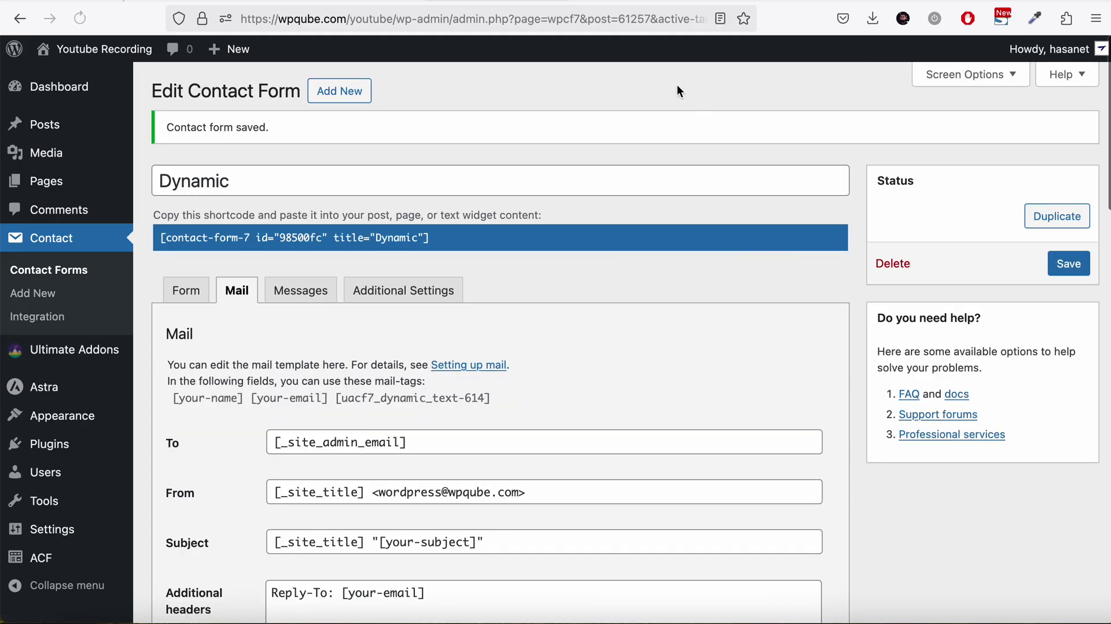
Step: Remove the word "Dynamic" from the dynamic text field's label in the form template and save the form
{"action": "left_click", "coordinate": [231, 3]}
{"action": "left_click", "coordinate": [480, 2]}
{"action": "left_click", "coordinate": [198, 290]}
{"action": "scroll", "coordinate": [199, 293], "scroll_direction": "down", "scroll_amount": 2}
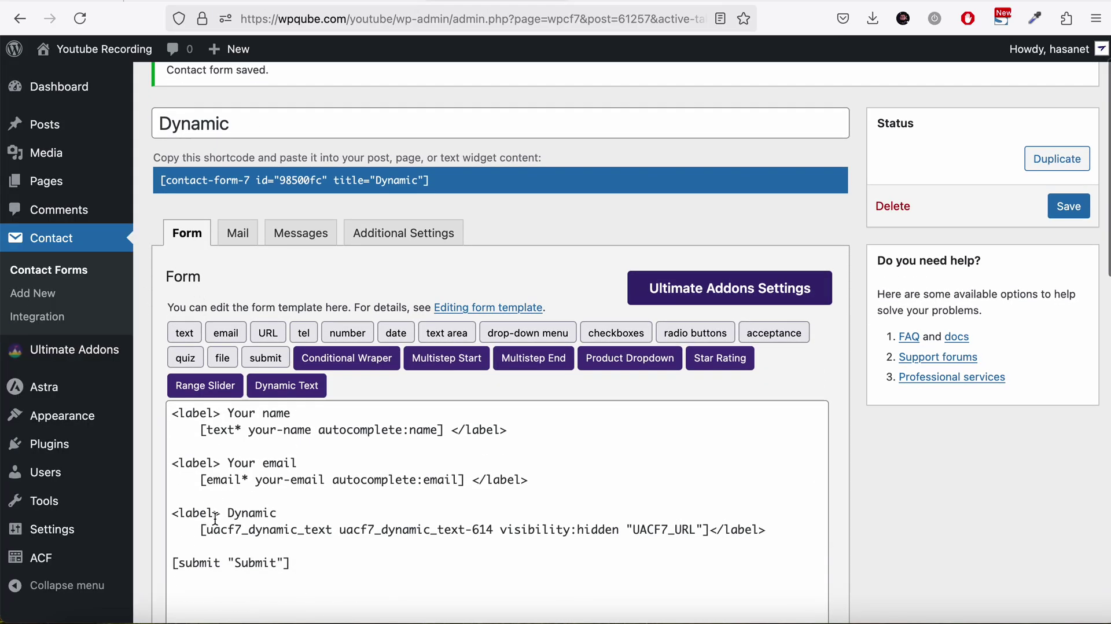
{"action": "left_click_drag", "start_coordinate": [227, 515], "coordinate": [278, 515]}
{"action": "key", "text": "BackSpace"}
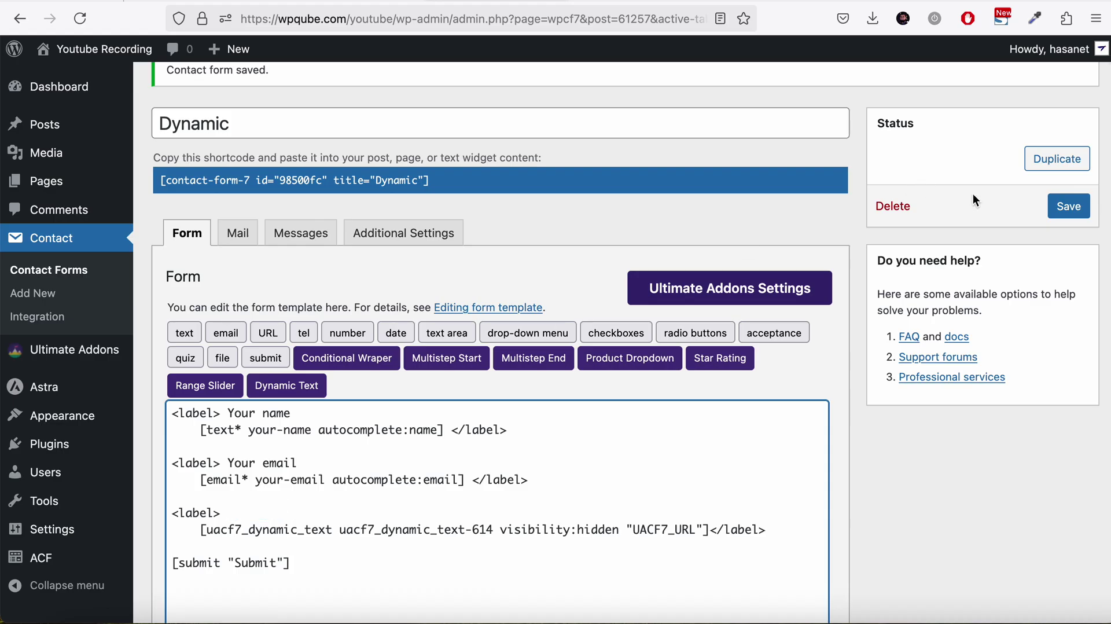
{"action": "left_click", "coordinate": [1069, 206]}
Step: Reload the live Dynamic page and submit its form with a visitor's name and email filled in to test the updated mail
{"action": "left_click", "coordinate": [232, 3]}
{"action": "left_click", "coordinate": [80, 18]}
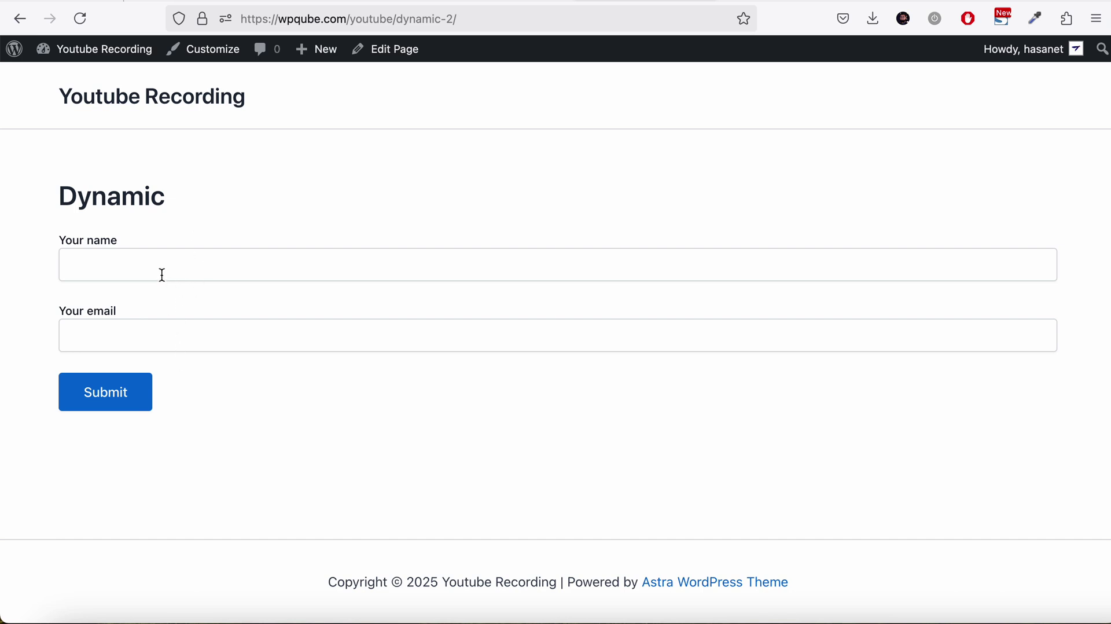
{"action": "left_click", "coordinate": [162, 273]}
{"action": "left_click", "coordinate": [156, 306]}
{"action": "left_click", "coordinate": [159, 335]}
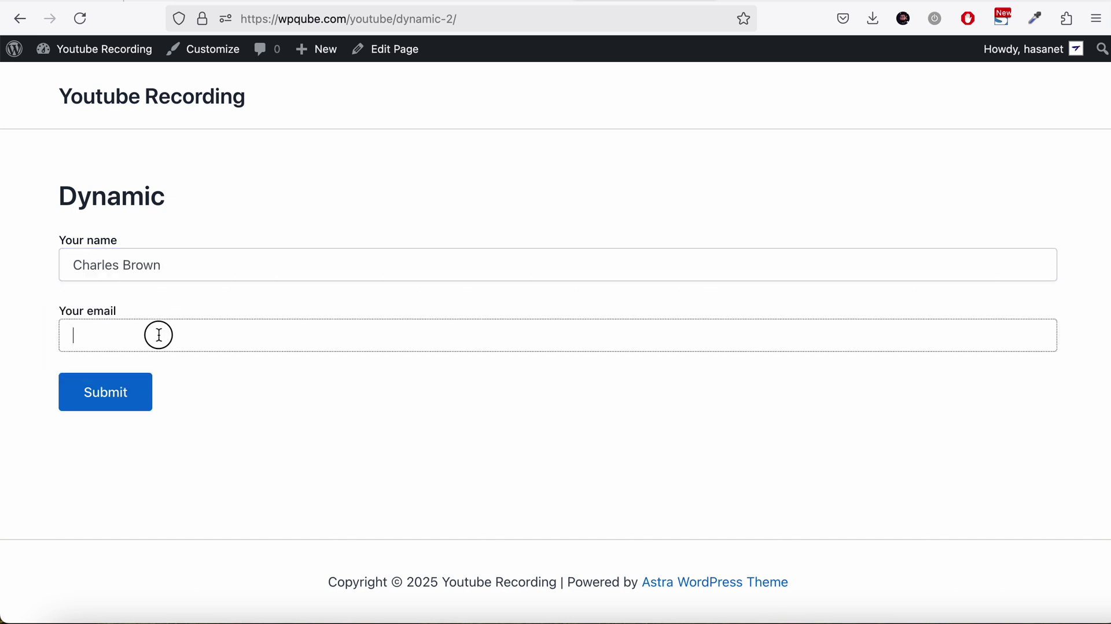
{"action": "left_click", "coordinate": [148, 364]}
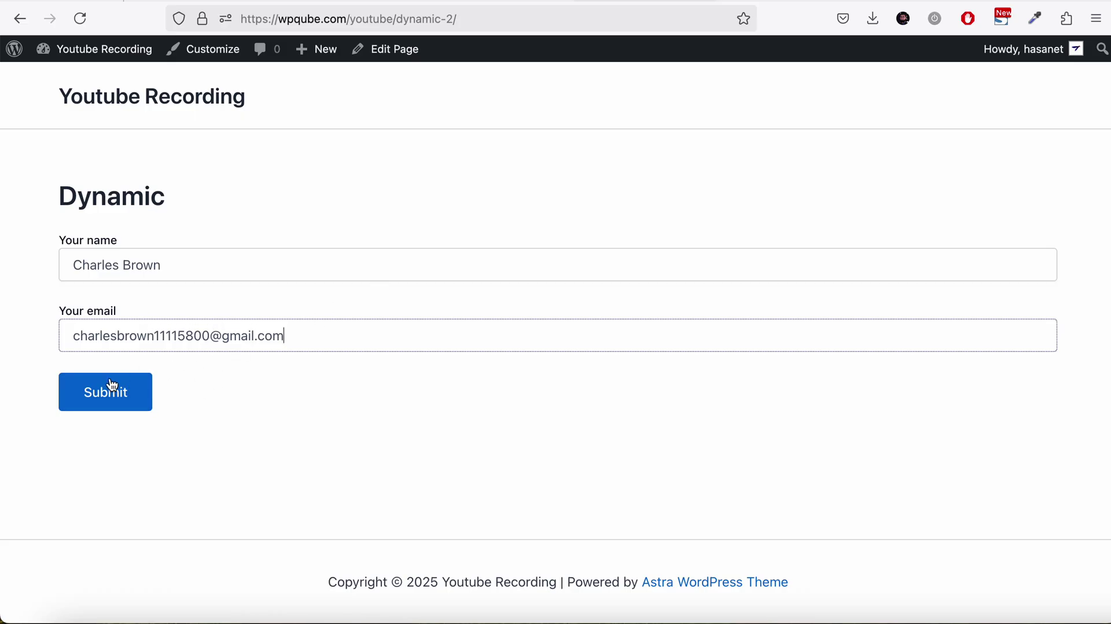
{"action": "left_click", "coordinate": [104, 398]}
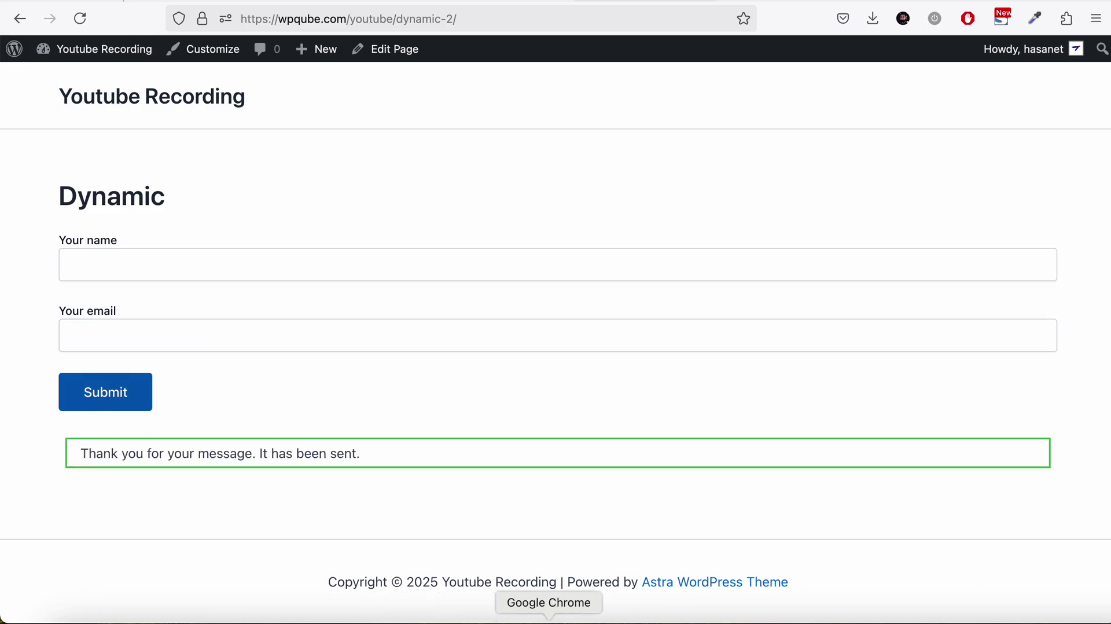
Step: Switch to Gmail in Chrome and open the newest "Youtube Recording" notification to check its message body
{"action": "left_click", "coordinate": [549, 621]}
{"action": "left_click", "coordinate": [69, 170]}
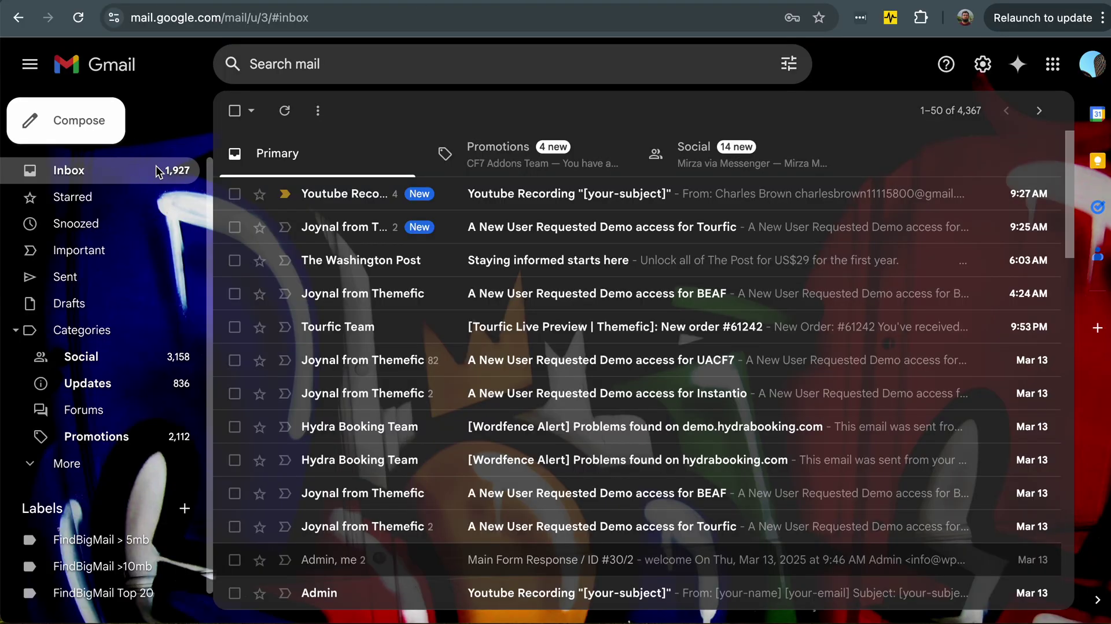
{"action": "left_click", "coordinate": [471, 206]}
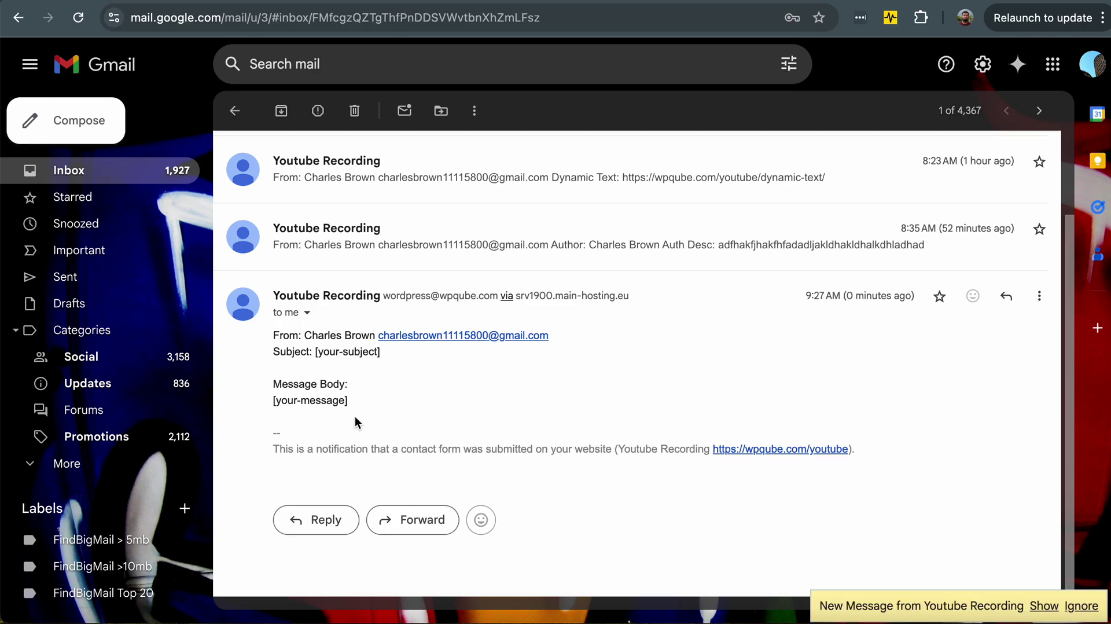
{"action": "left_click", "coordinate": [1045, 606]}
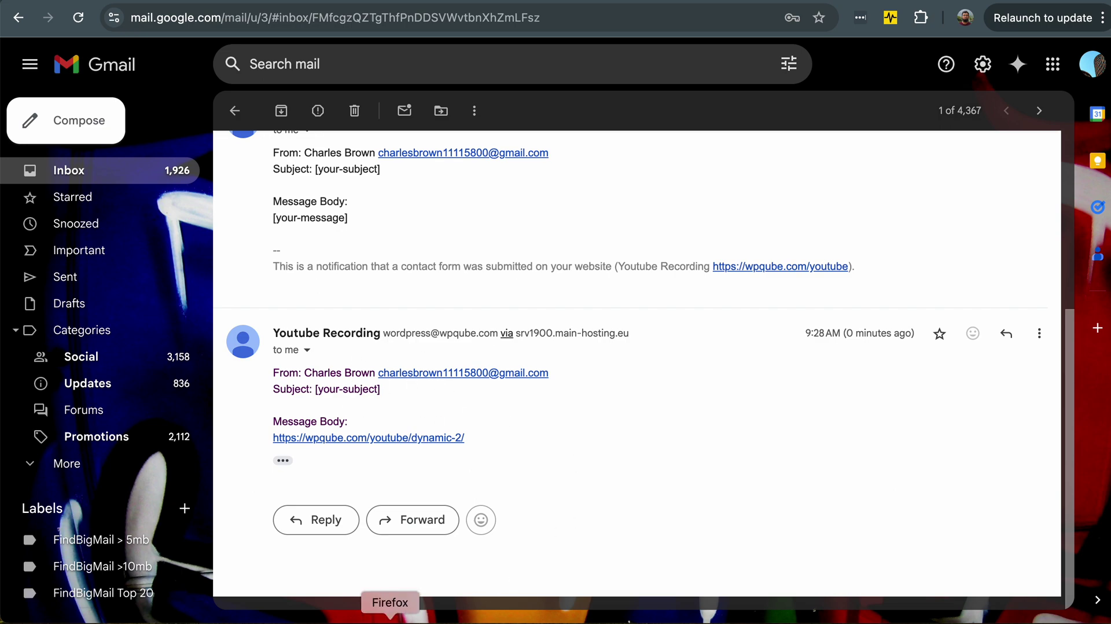
Step: Return to the form editor in Firefox and review the Field Visibility options in the Dynamic Text tag generator
{"action": "left_click", "coordinate": [390, 617]}
{"action": "left_click", "coordinate": [424, 249]}
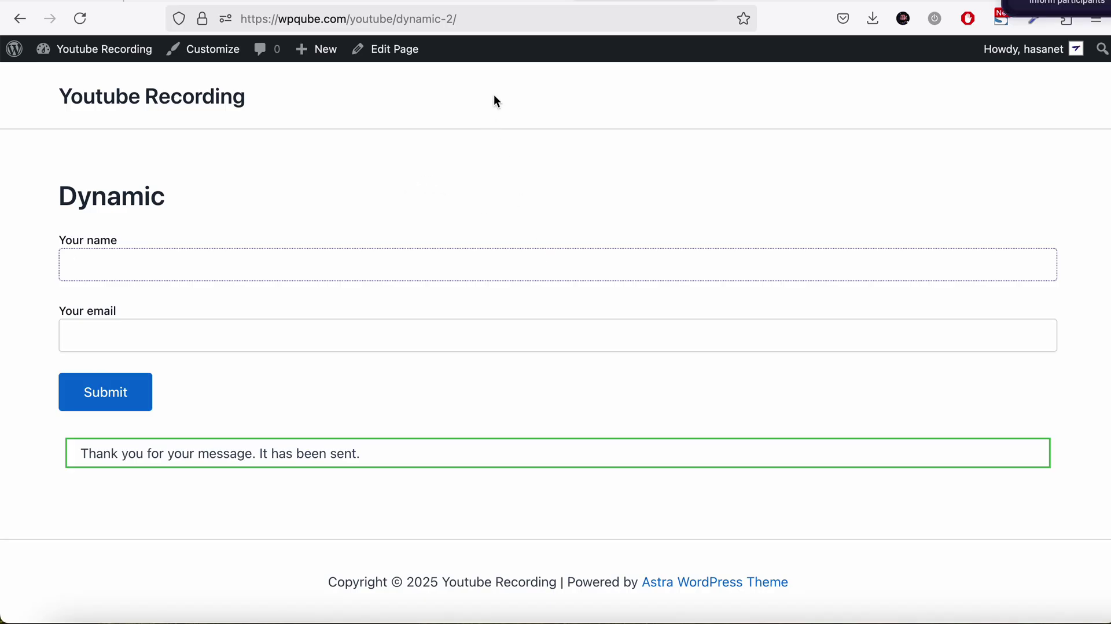
{"action": "key", "text": "ctrl+shift+Tab"}
{"action": "scroll", "coordinate": [502, 300], "scroll_direction": "down", "scroll_amount": 3}
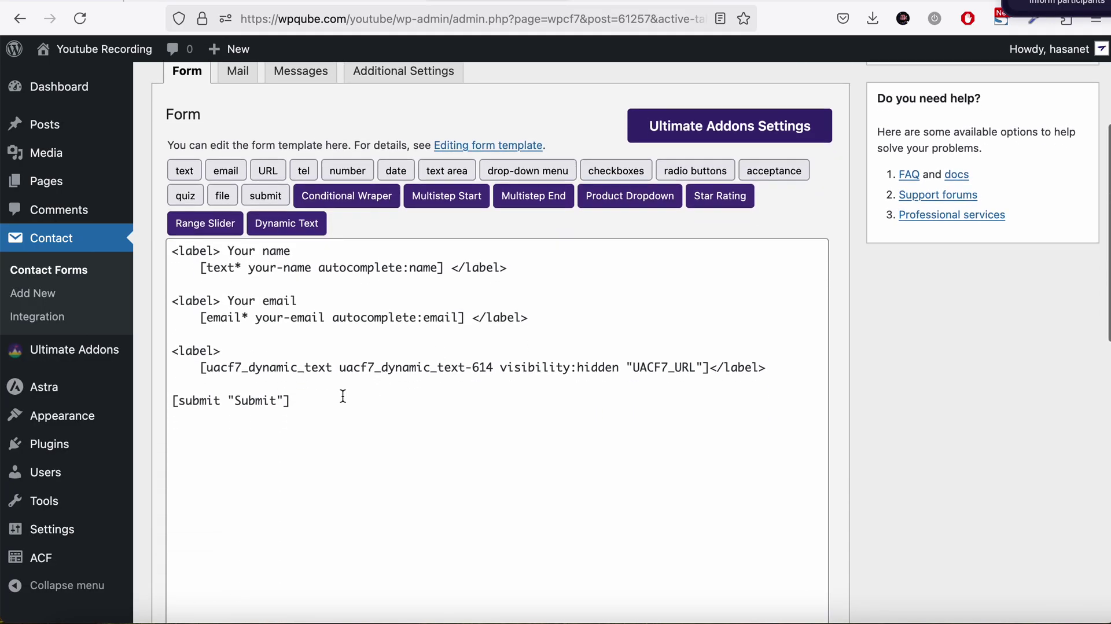
{"action": "double_click", "coordinate": [599, 373]}
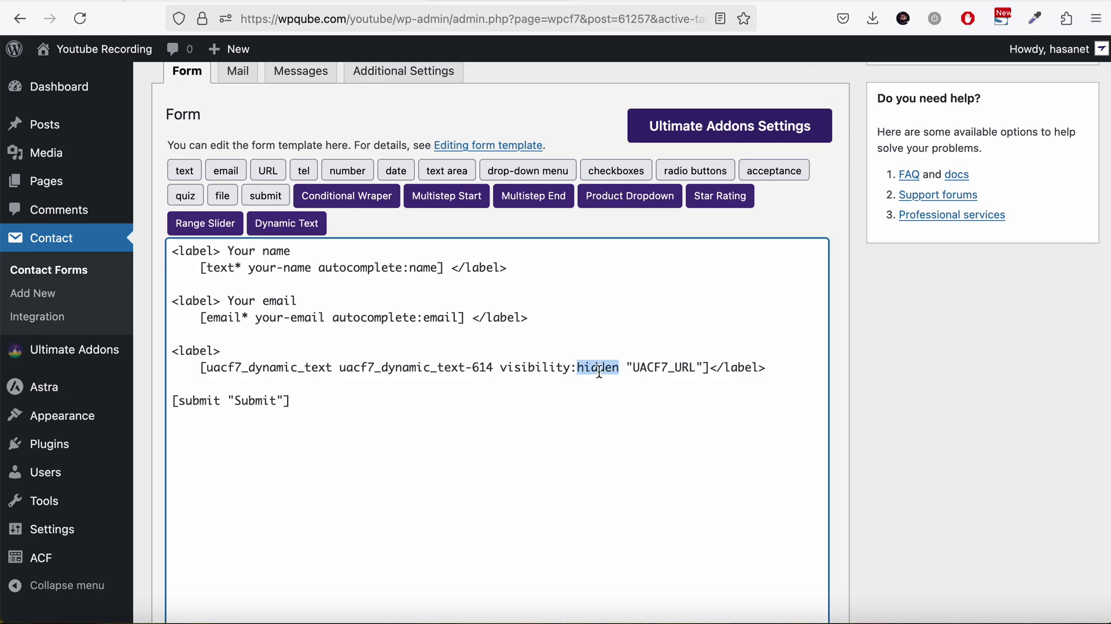
{"action": "left_click", "coordinate": [295, 230]}
{"action": "left_click", "coordinate": [450, 385]}
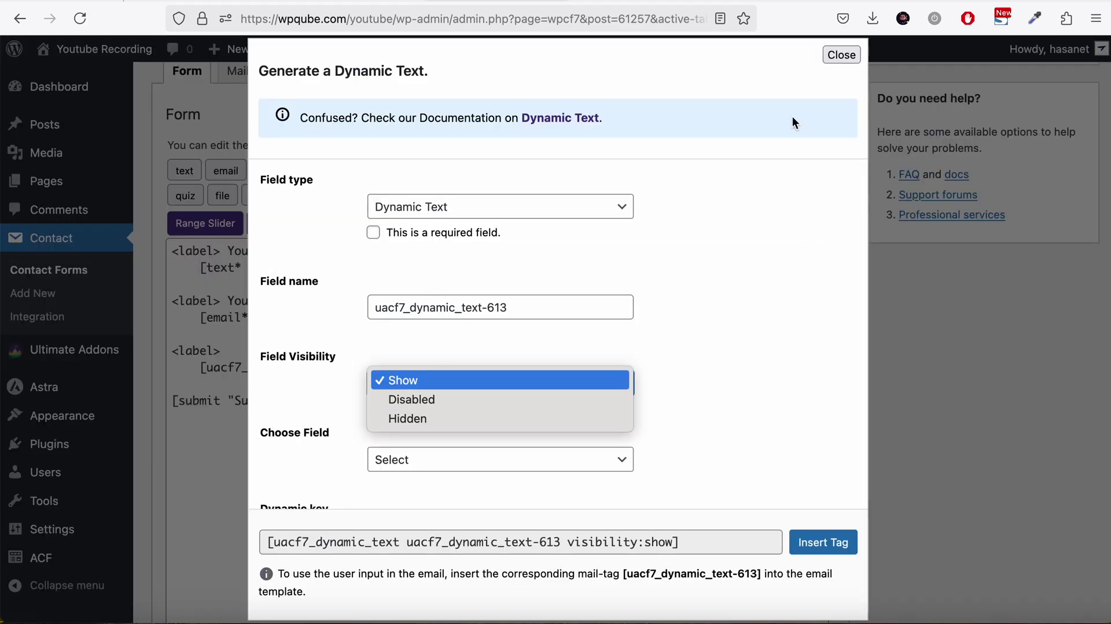
{"action": "left_click", "coordinate": [844, 55]}
{"action": "left_click", "coordinate": [841, 54]}
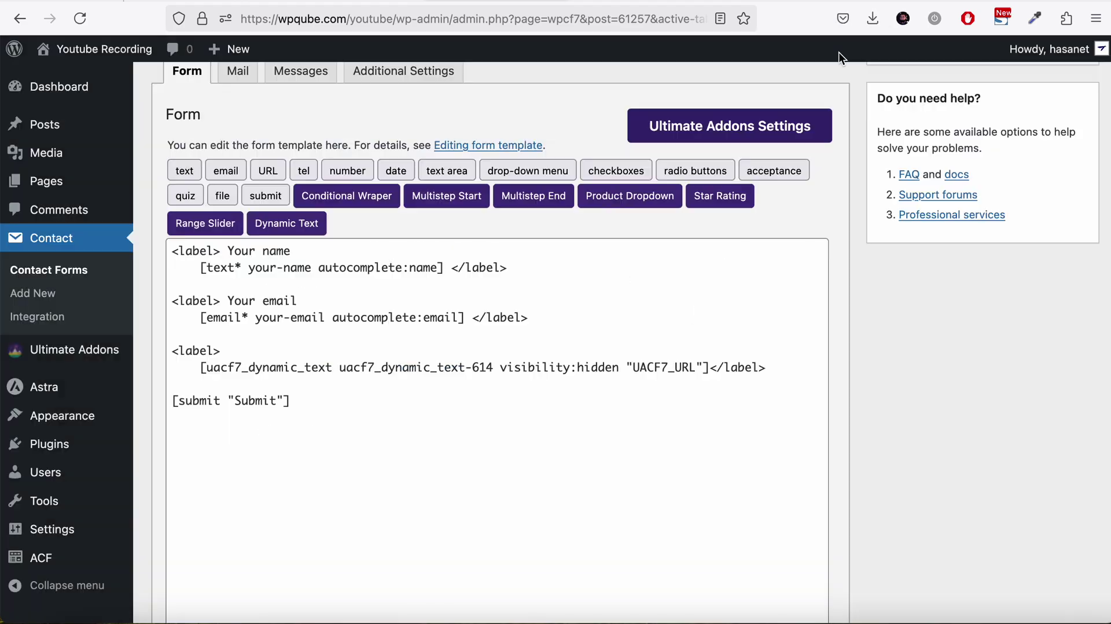
Step: Change the dynamic text tag's visibility to disabled in the form template and save the form
{"action": "double_click", "coordinate": [604, 363]}
{"action": "type", "text": "disa"}
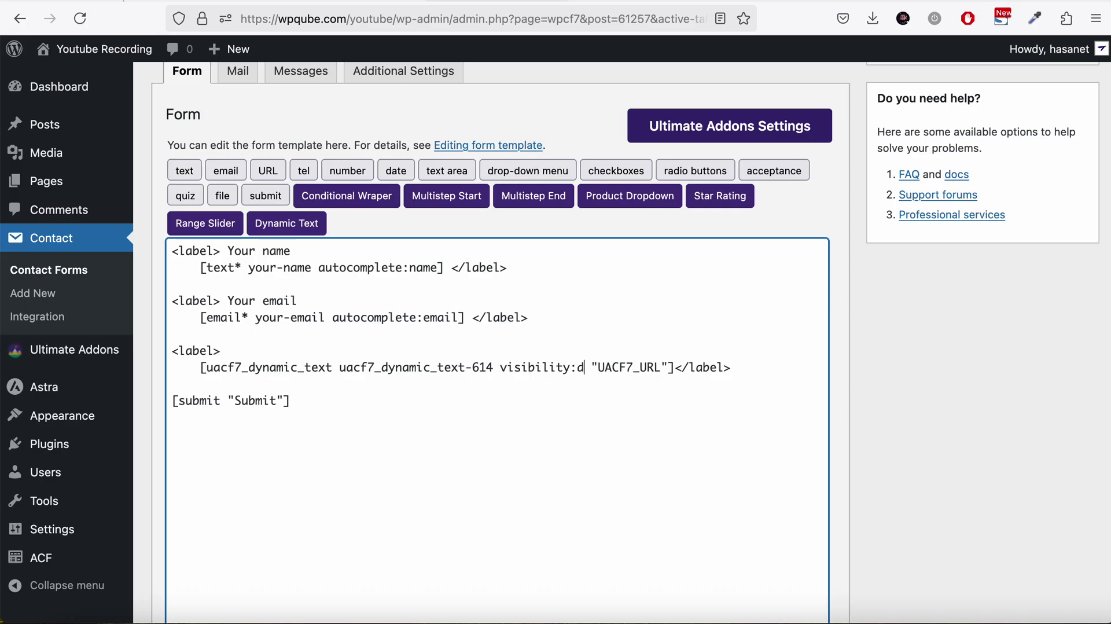
{"action": "type", "text": "bled"}
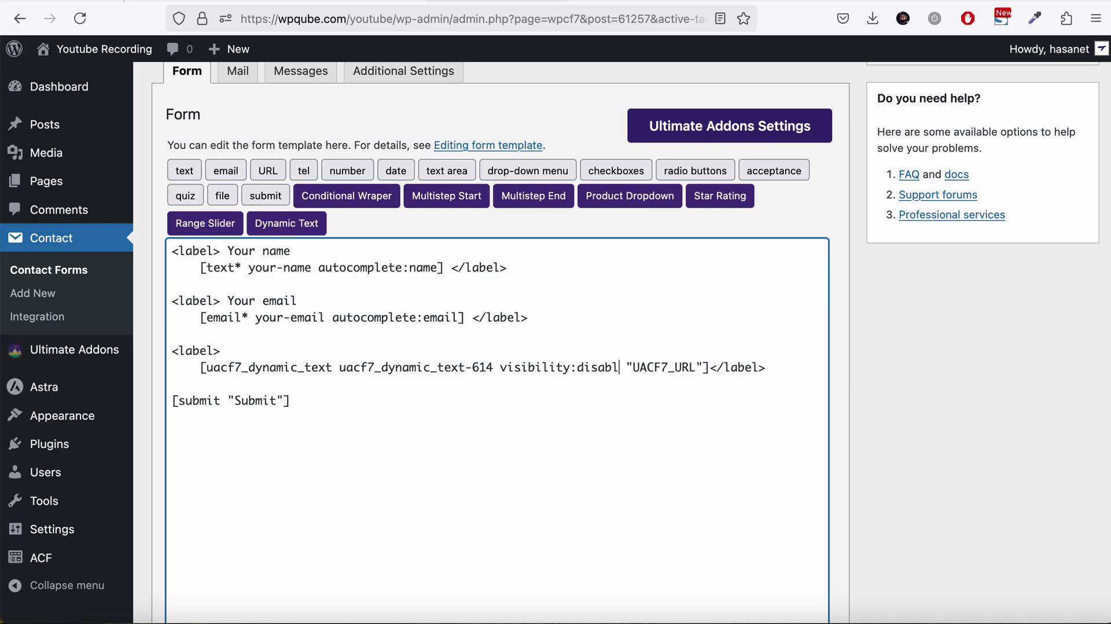
{"action": "scroll", "coordinate": [1043, 325], "scroll_direction": "up", "scroll_amount": 5}
{"action": "left_click", "coordinate": [1067, 271]}
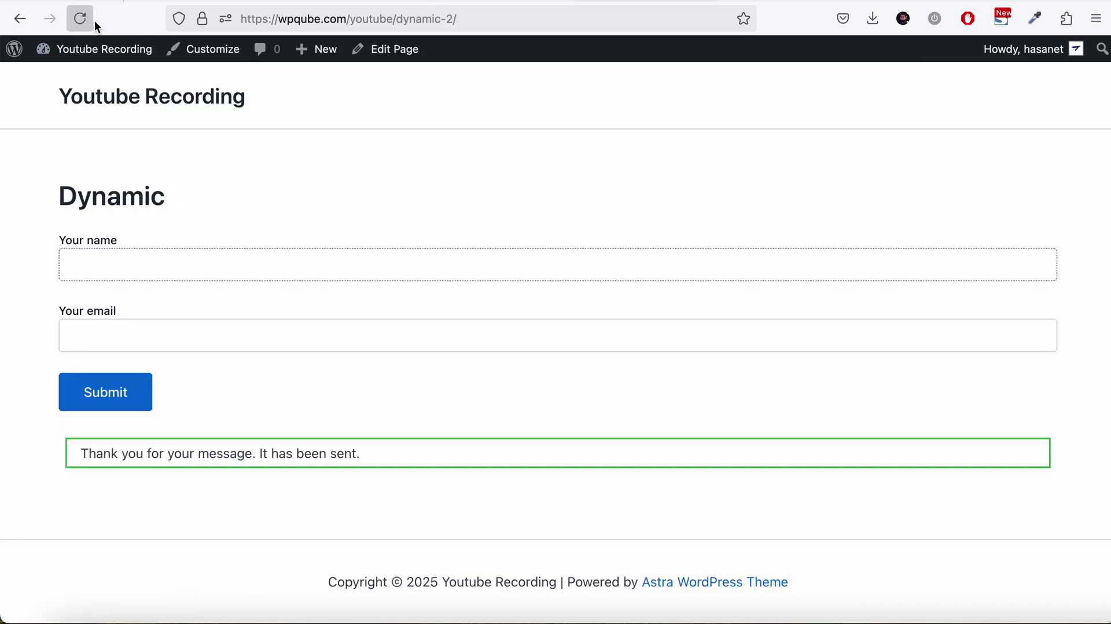
Step: Reload the live Dynamic page and test whether the URL text in its dynamic field can be edited
{"action": "left_click", "coordinate": [95, 23]}
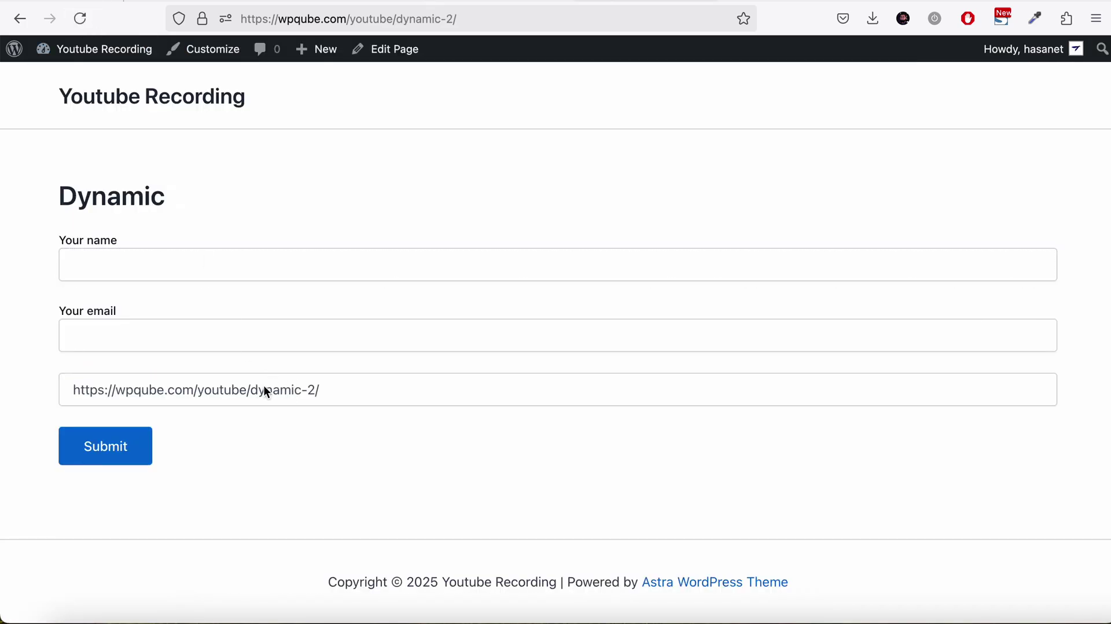
{"action": "triple_click", "coordinate": [99, 376]}
{"action": "triple_click", "coordinate": [286, 392]}
{"action": "left_click_drag", "start_coordinate": [266, 385], "coordinate": [167, 394]}
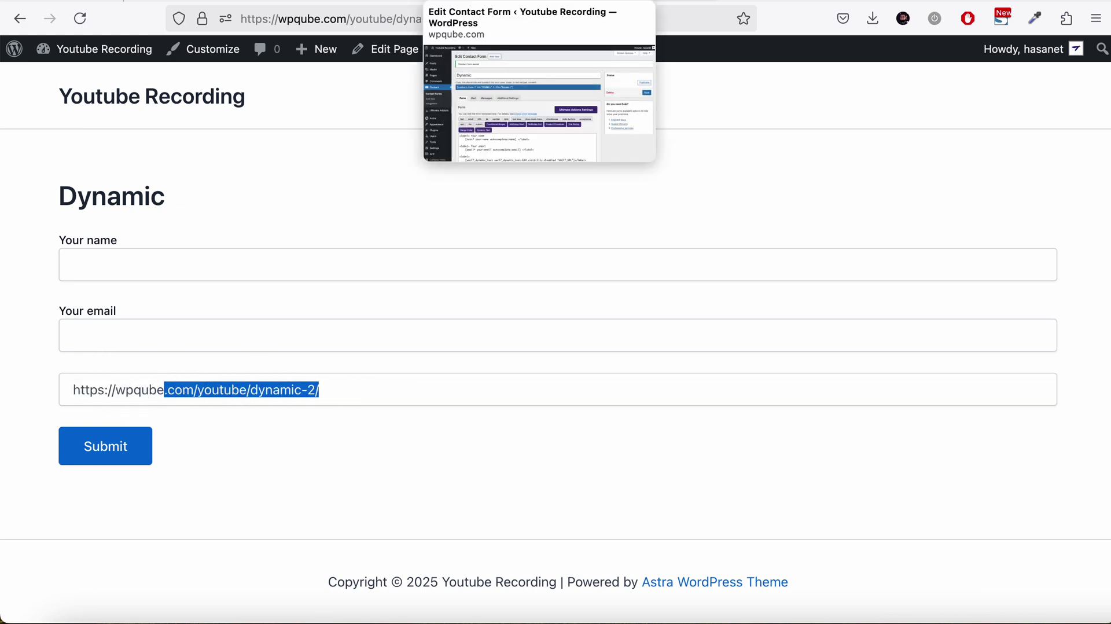
Step: Delete the [uacf7_dynamic_text-614] field's tag from the form template, keeping its surrounding label tags
{"action": "left_click", "coordinate": [638, 5]}
{"action": "scroll", "coordinate": [631, 255], "scroll_direction": "down", "scroll_amount": 3}
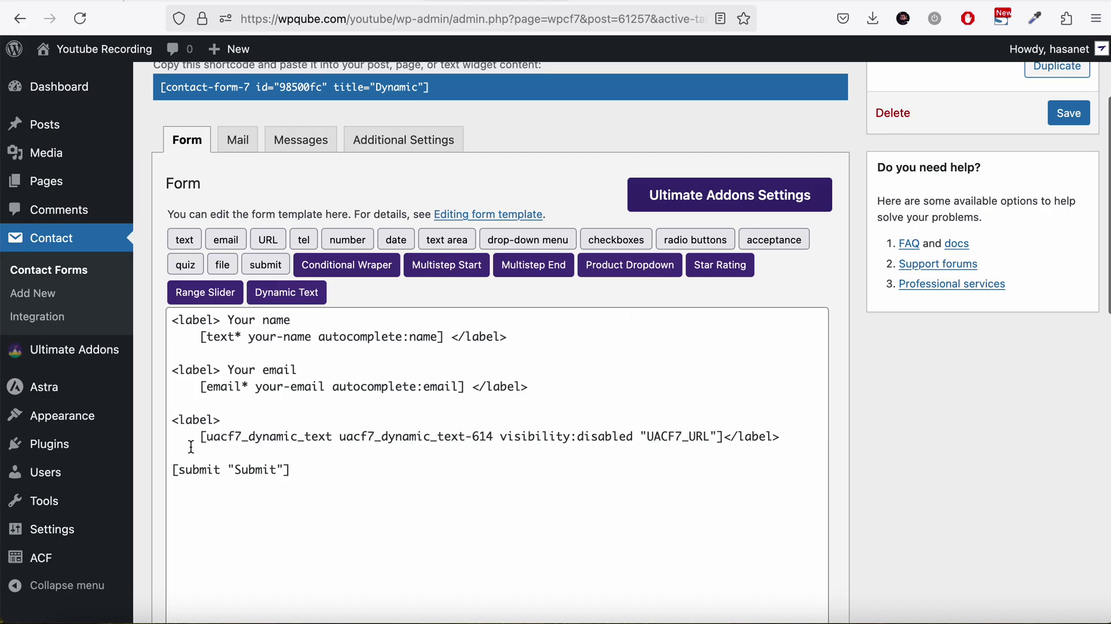
{"action": "left_click_drag", "start_coordinate": [199, 438], "coordinate": [726, 441]}
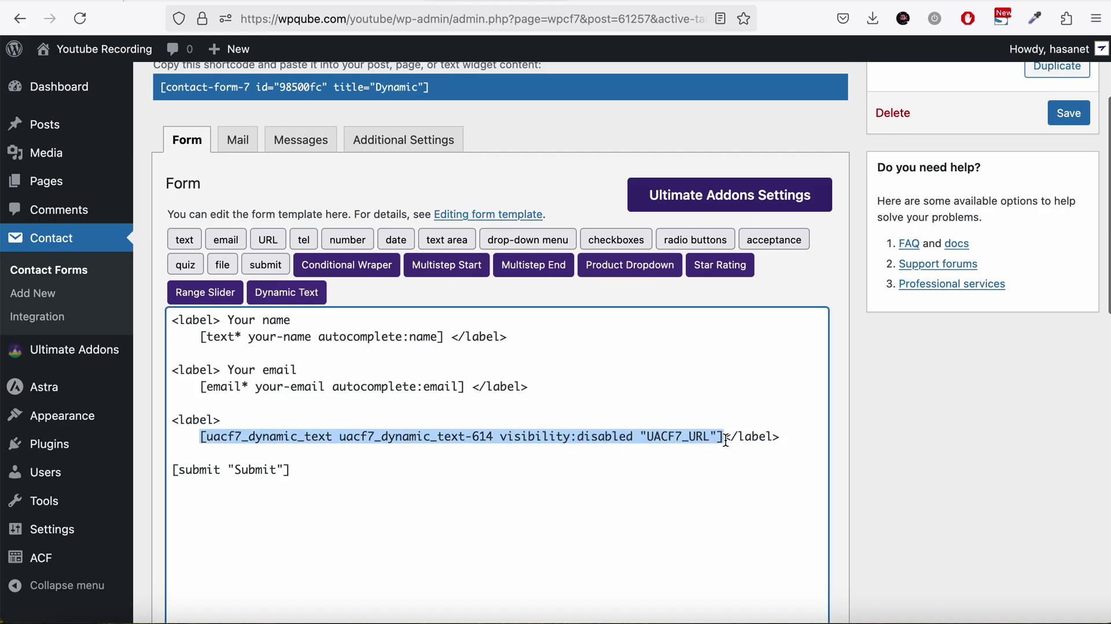
{"action": "key", "text": "BackSpace"}
Step: Insert a Dynamic Text tag with visibility Show and the Current URL Query String field inside the empty label, and save the form
{"action": "left_click", "coordinate": [286, 293]}
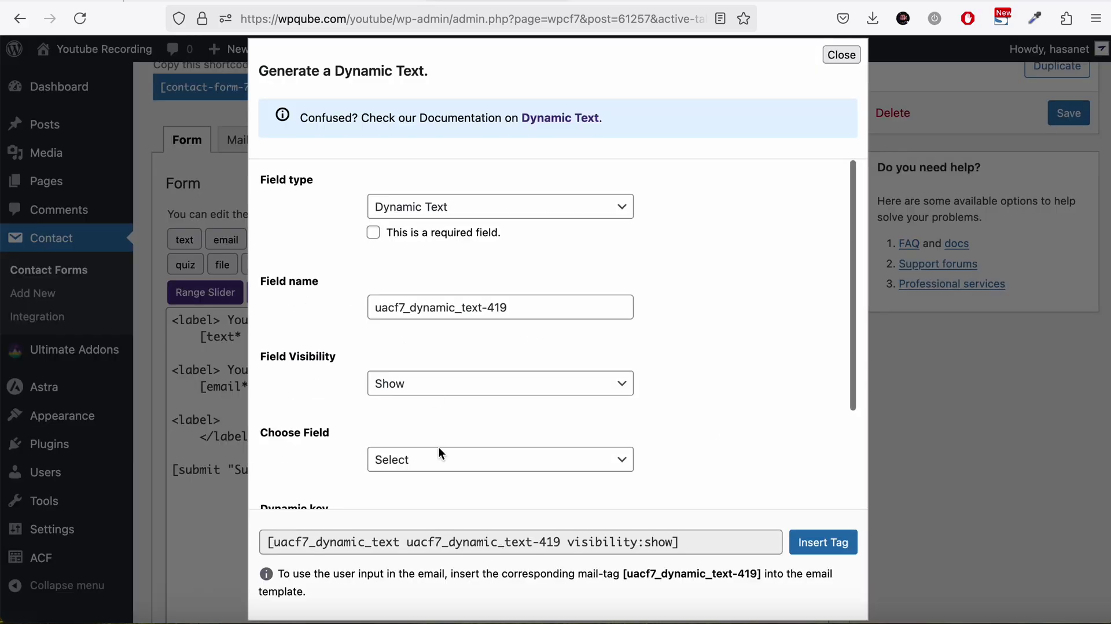
{"action": "scroll", "coordinate": [415, 446], "scroll_direction": "down", "scroll_amount": 2}
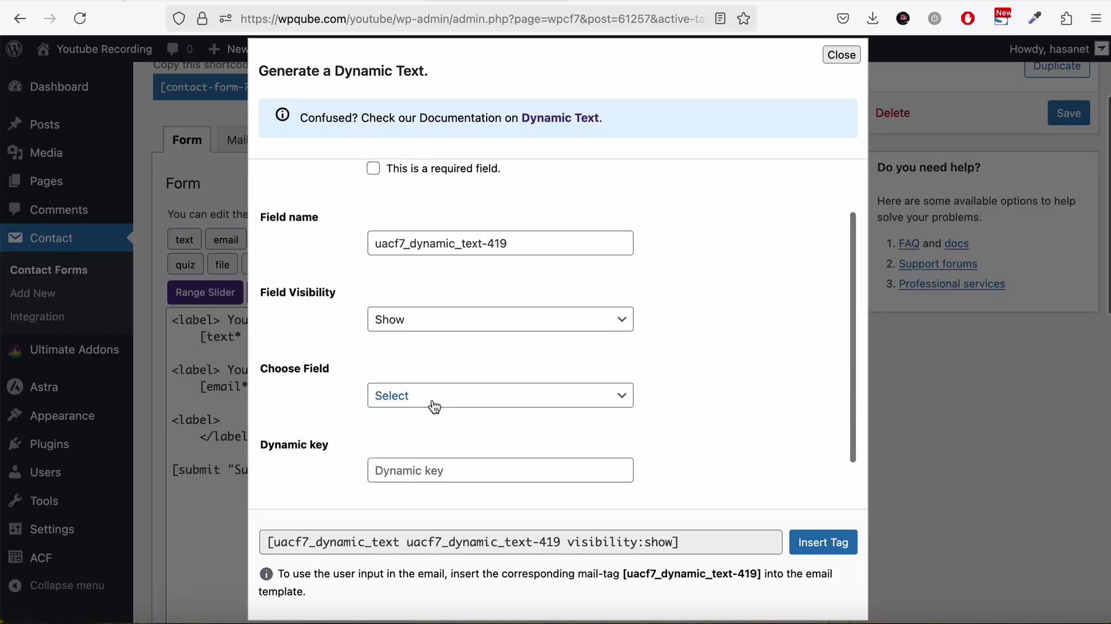
{"action": "scroll", "coordinate": [436, 439], "scroll_direction": "down", "scroll_amount": 1}
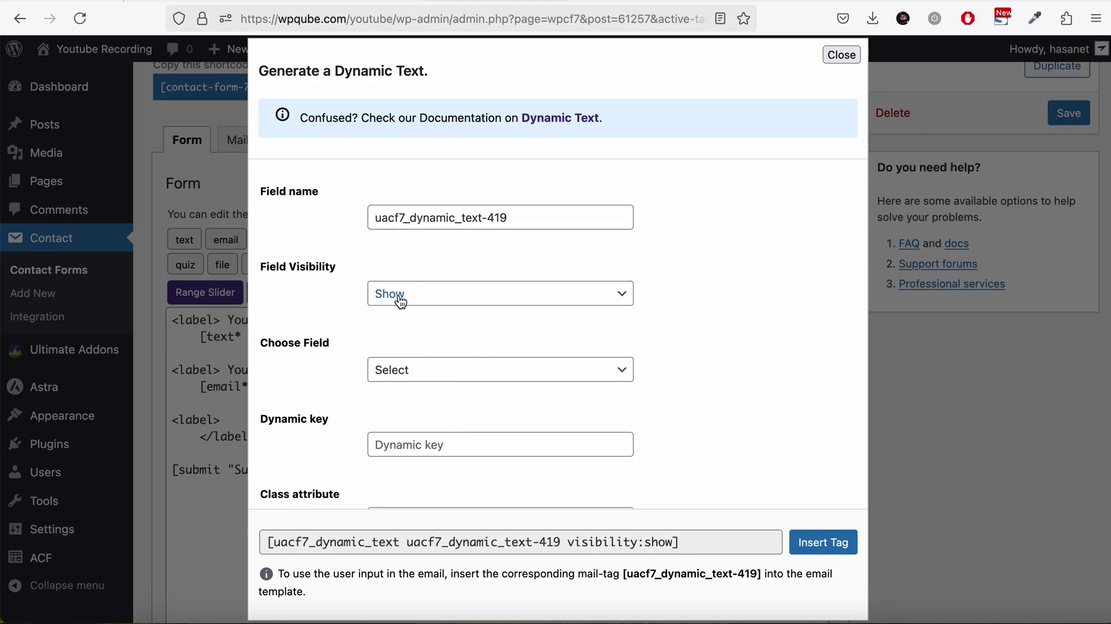
{"action": "left_click", "coordinate": [451, 374]}
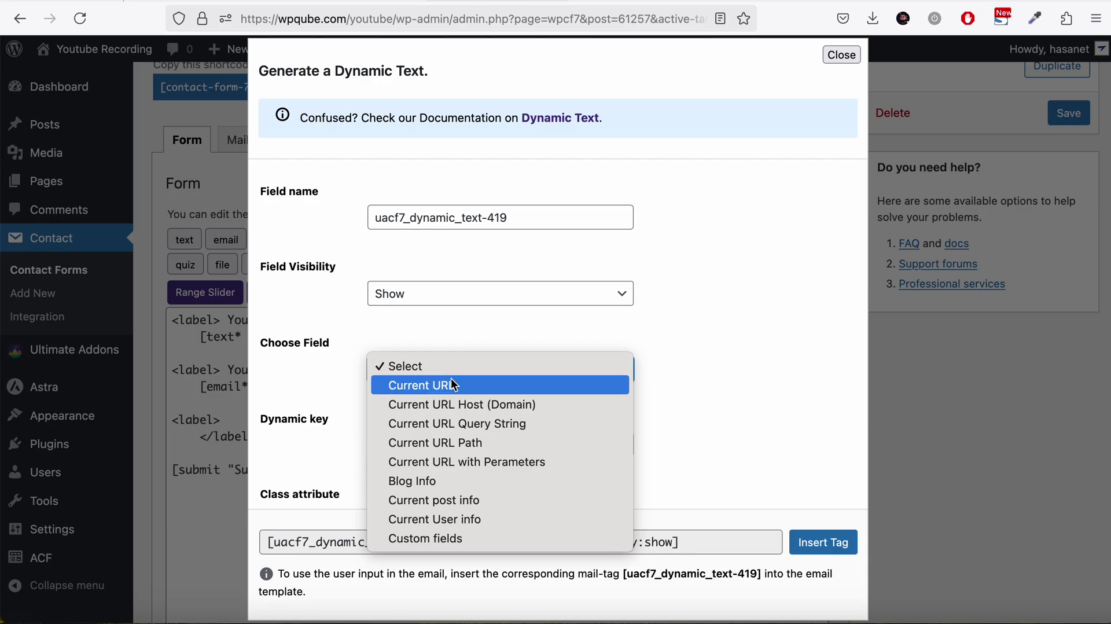
{"action": "left_click", "coordinate": [487, 425]}
{"action": "scroll", "coordinate": [548, 441], "scroll_direction": "down", "scroll_amount": 1}
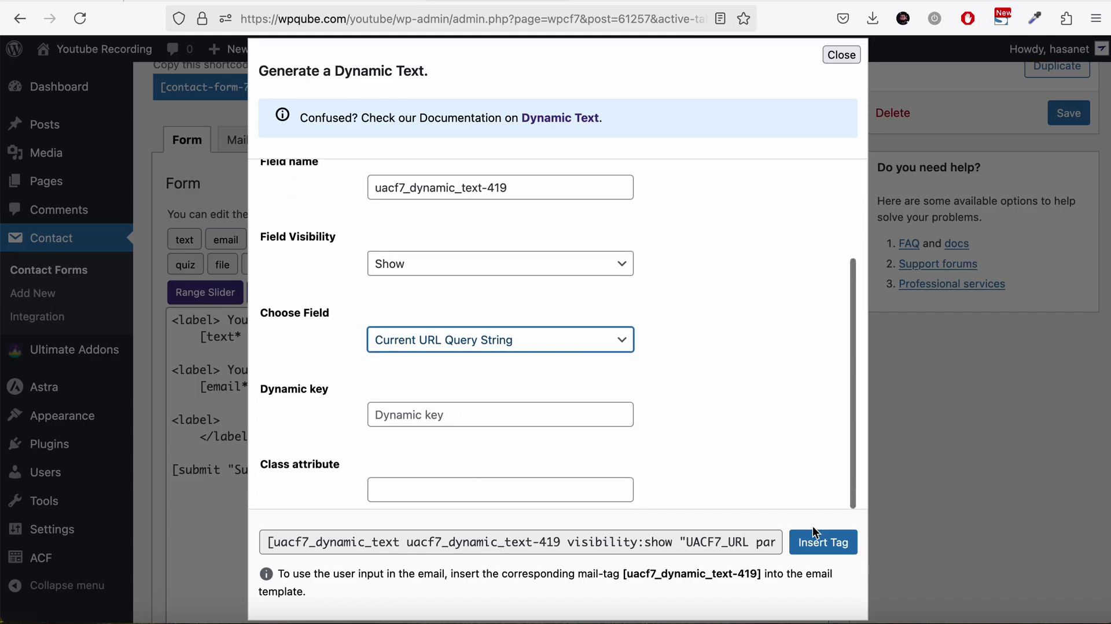
{"action": "left_click", "coordinate": [822, 544]}
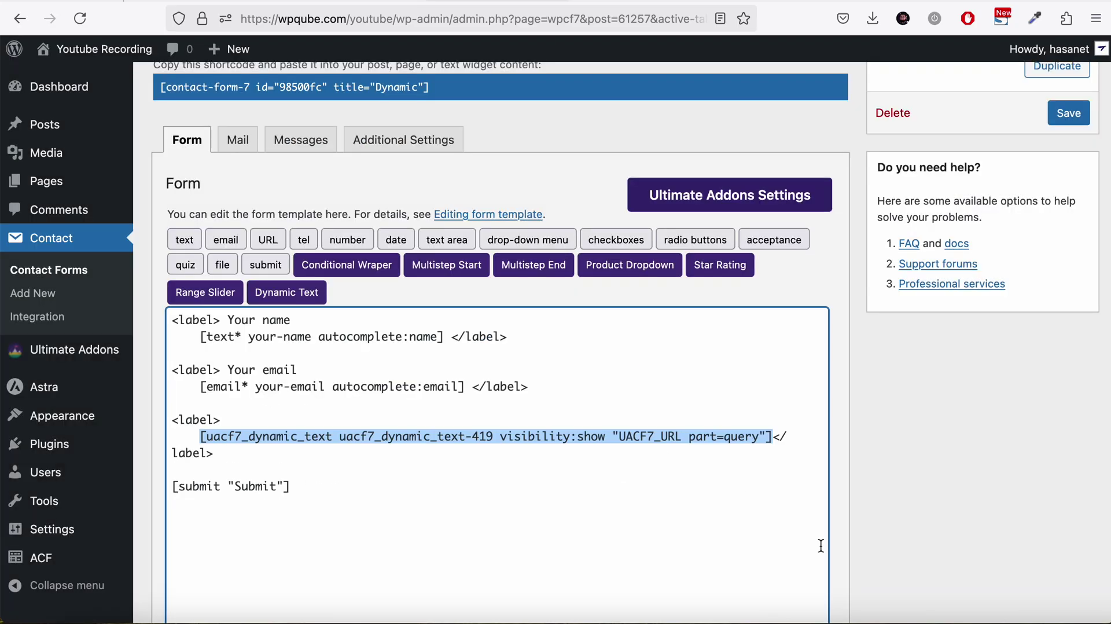
{"action": "left_click", "coordinate": [1070, 114]}
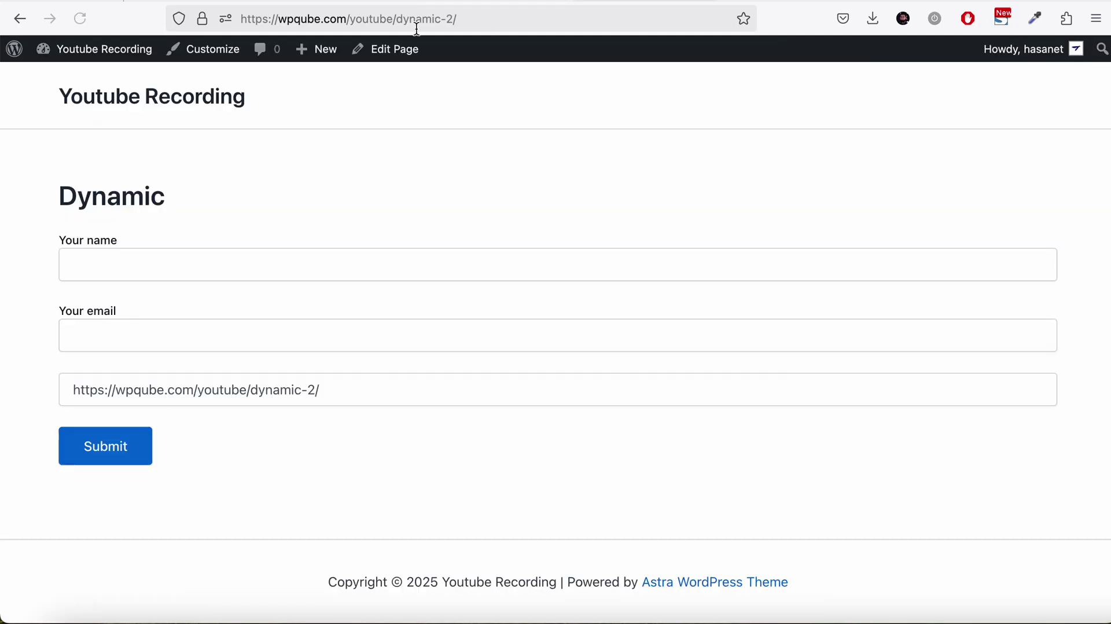
Step: Load the live Dynamic page with ?query_string appended to its URL and check the value in its dynamic field
{"action": "left_click", "coordinate": [484, 20]}
{"action": "key", "text": "Right"}
{"action": "type", "text": "?"}
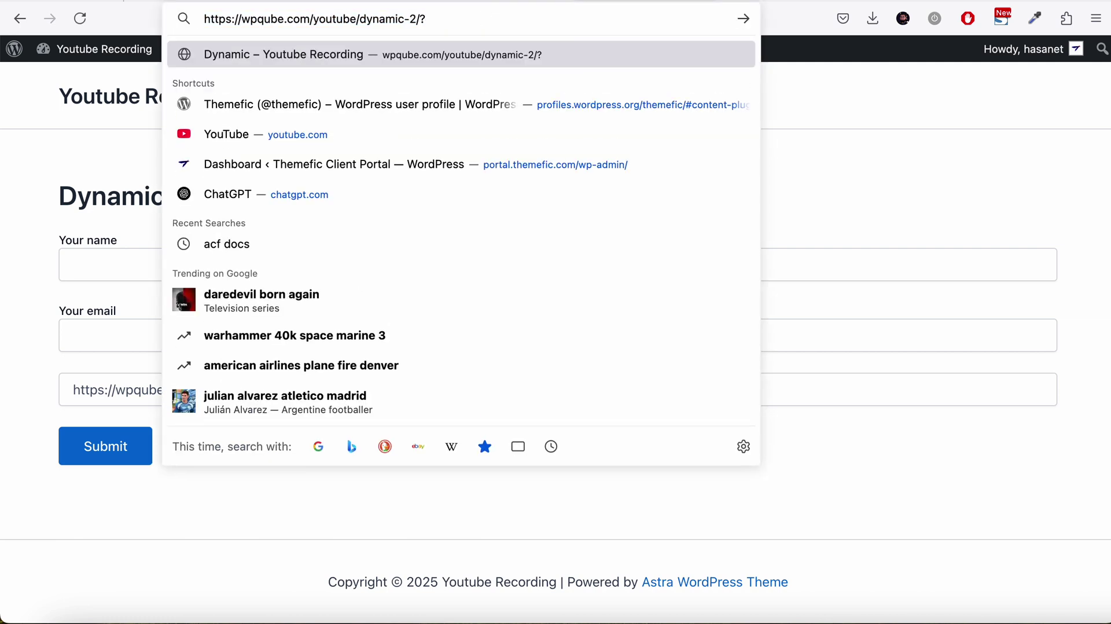
{"action": "type", "text": "qu"}
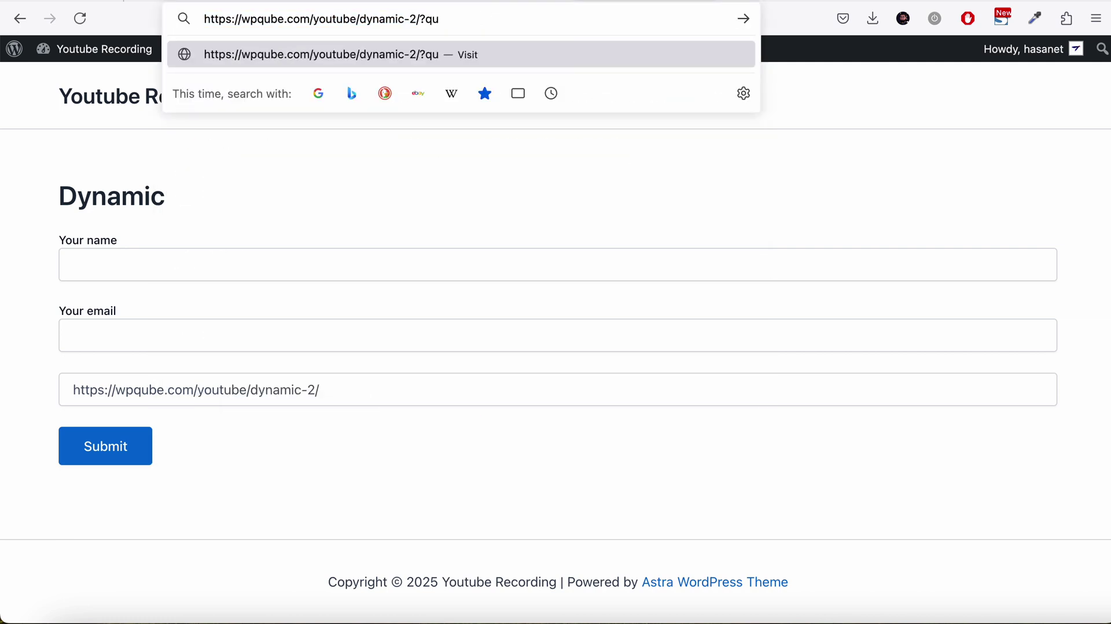
{"action": "type", "text": "ery_string"}
{"action": "key", "text": "Return"}
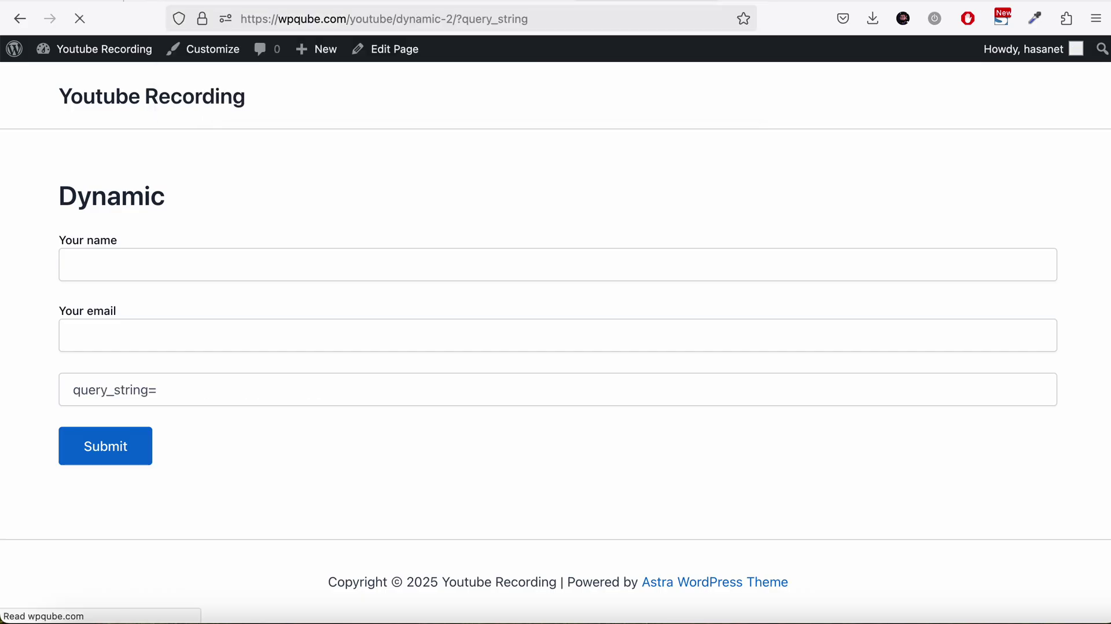
{"action": "left_click_drag", "start_coordinate": [68, 390], "coordinate": [175, 390]}
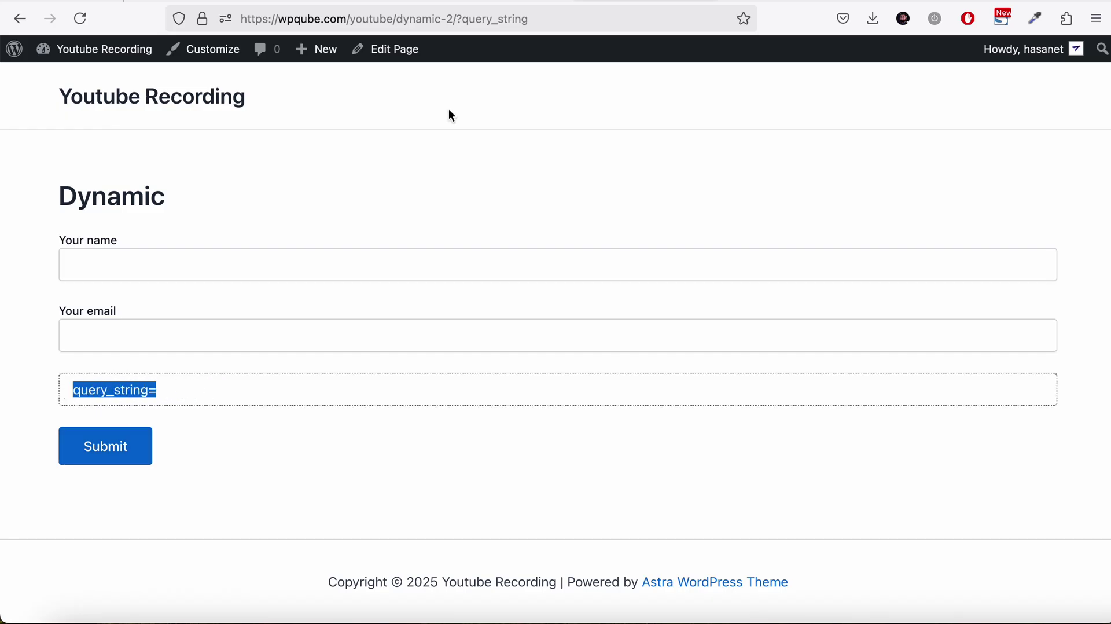
Step: Delete the query string dynamic text tag from the Dynamic form template, keeping its surrounding label tags
{"action": "key", "text": "ctrl+Tab"}
{"action": "scroll", "coordinate": [537, 377], "scroll_direction": "down", "scroll_amount": 3}
{"action": "left_click", "coordinate": [195, 482]}
{"action": "double_click", "coordinate": [195, 482]}
{"action": "left_click_drag", "start_coordinate": [200, 479], "coordinate": [742, 478]}
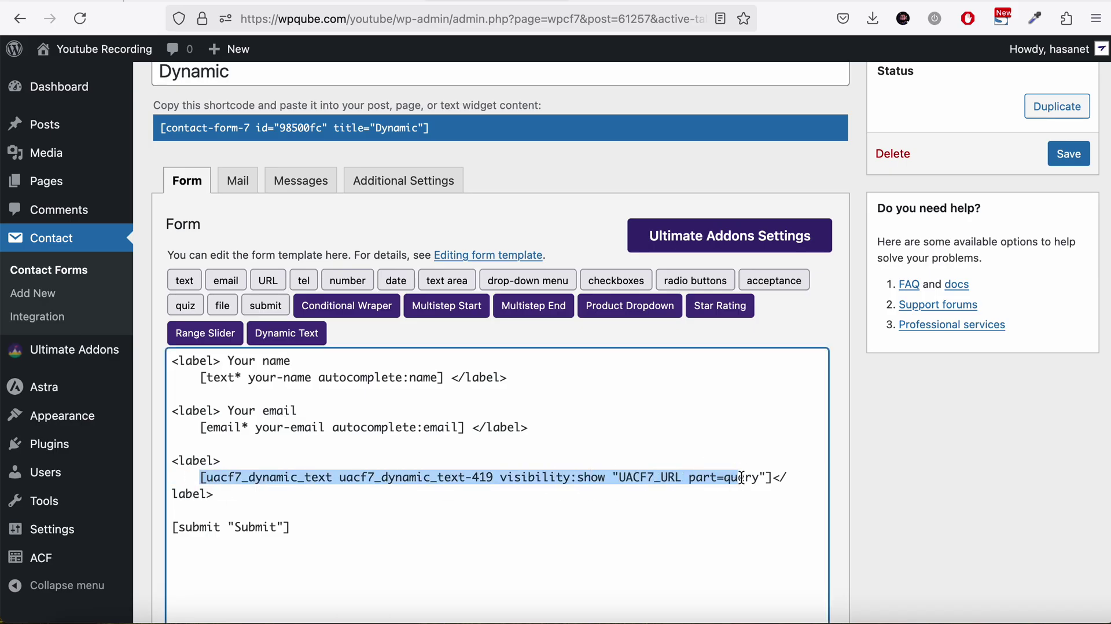
{"action": "key", "text": "BackSpace"}
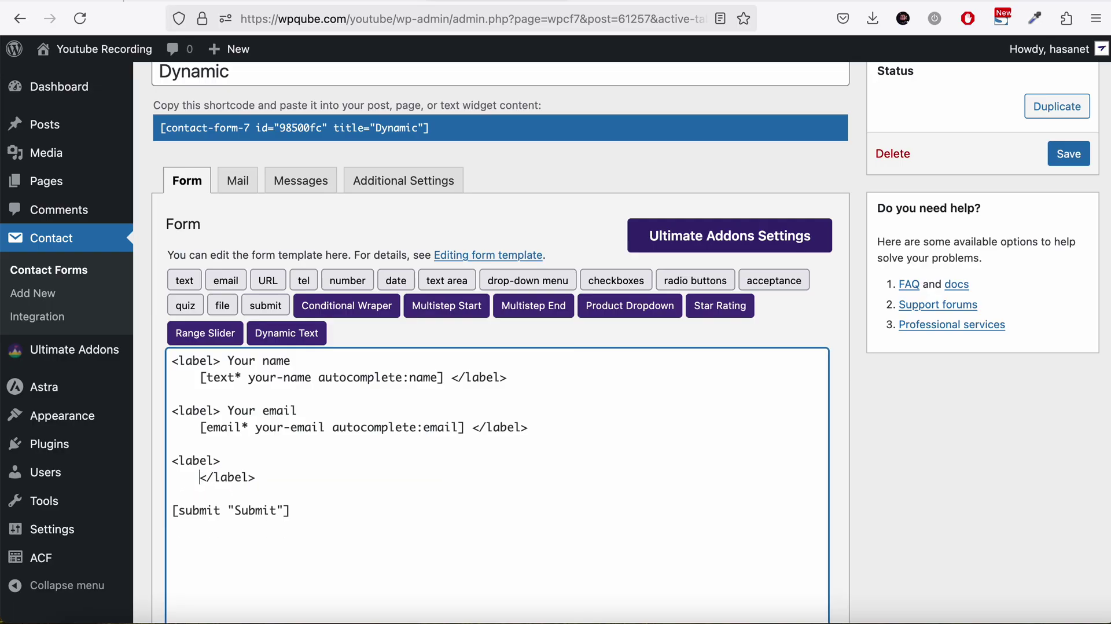
Step: Insert a Dynamic Text tag with visibility Show and the Blog Info field inside the empty label, and save the form
{"action": "left_click", "coordinate": [317, 333]}
{"action": "left_click", "coordinate": [498, 391]}
{"action": "left_click", "coordinate": [679, 393]}
{"action": "left_click", "coordinate": [553, 454]}
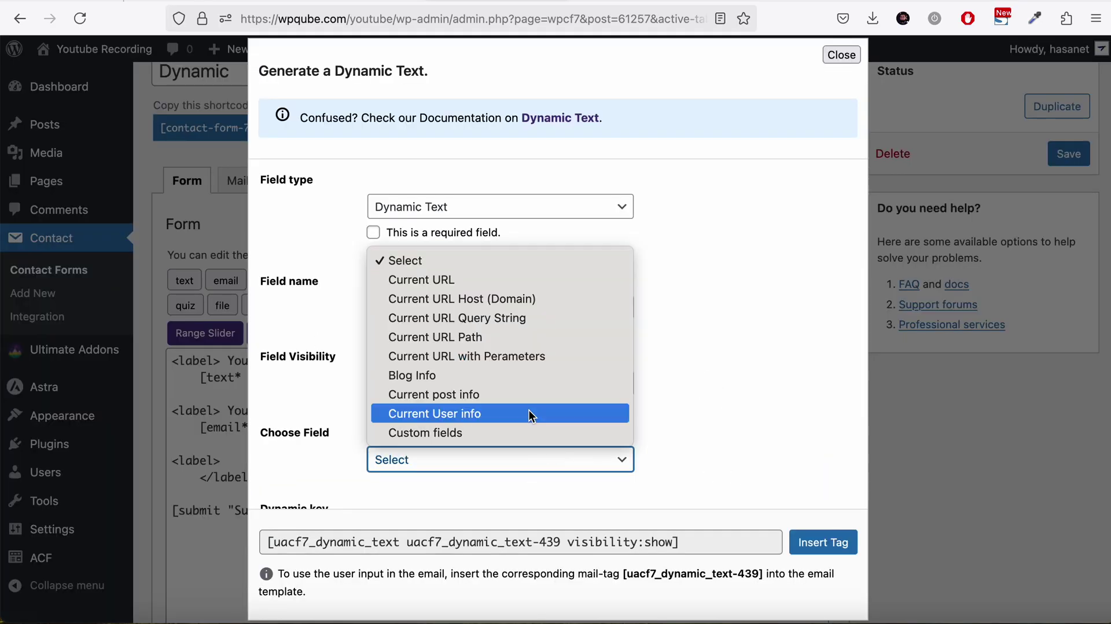
{"action": "left_click", "coordinate": [502, 378]}
{"action": "left_click", "coordinate": [838, 549]}
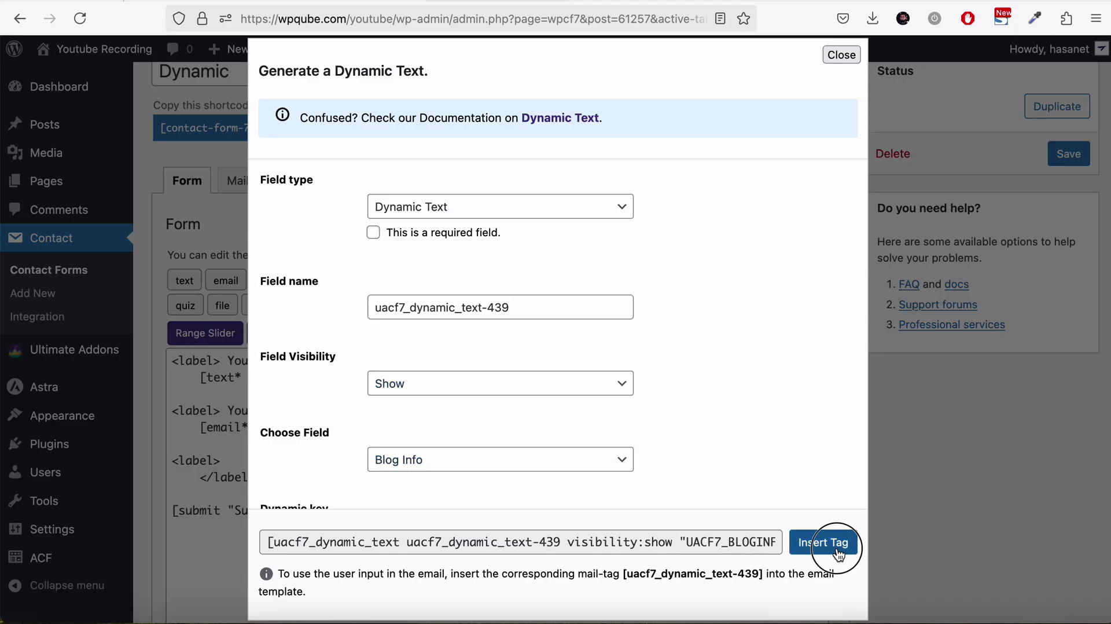
{"action": "left_click", "coordinate": [1070, 154]}
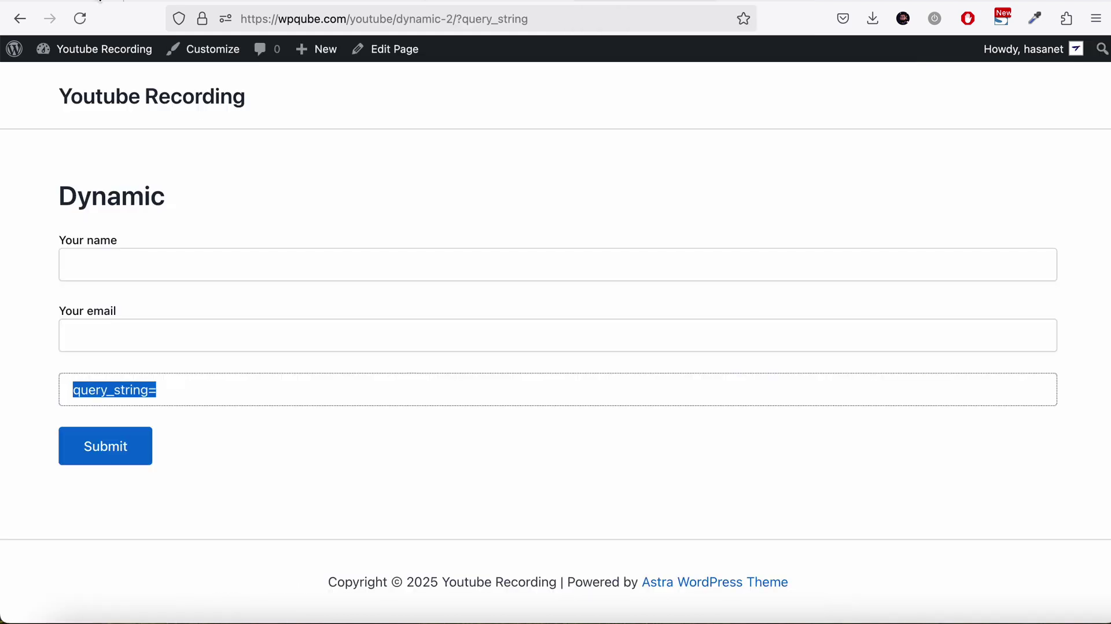
Step: Reload the live Dynamic page to check its dynamic field, and open the site's General Settings in a new tab
{"action": "left_click", "coordinate": [81, 19]}
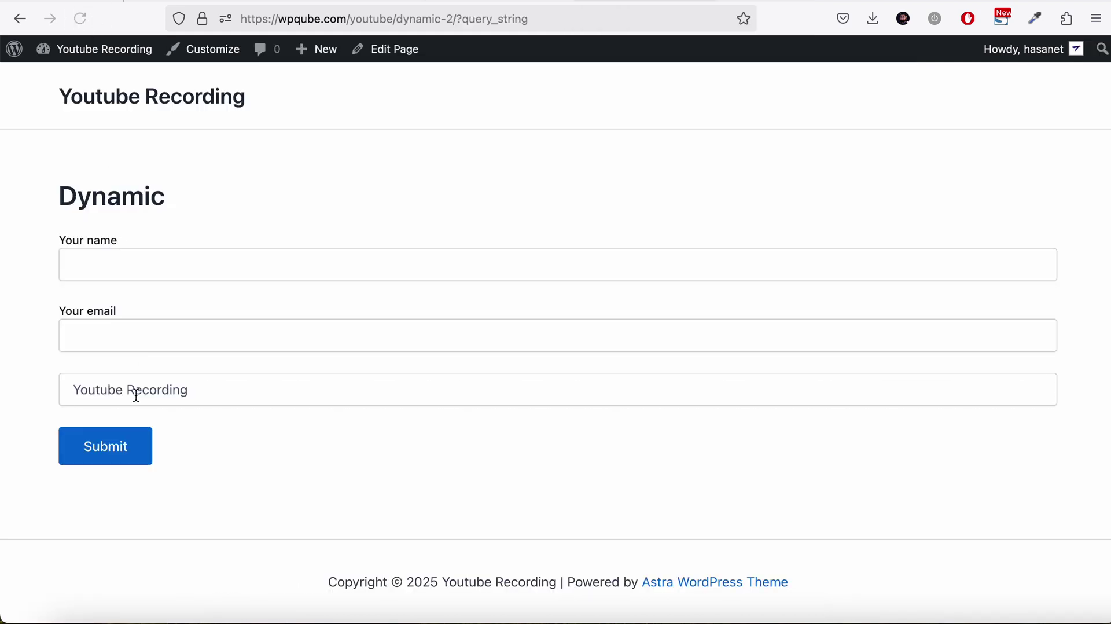
{"action": "left_click_drag", "start_coordinate": [69, 389], "coordinate": [257, 389]}
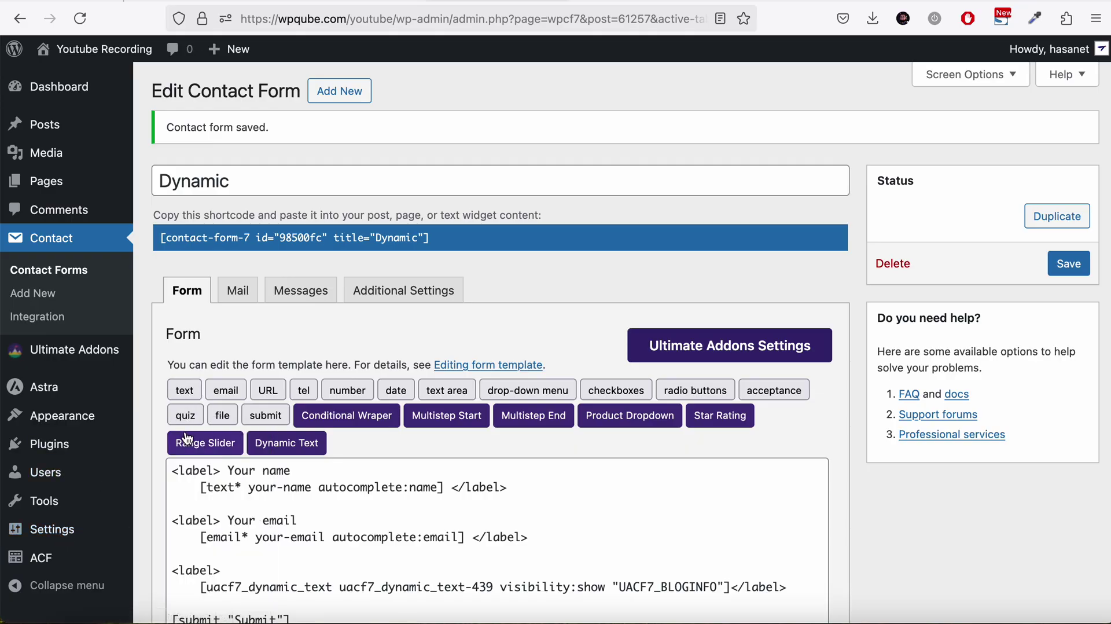
{"action": "mouse_move", "coordinate": [49, 529]}
{"action": "right_click", "coordinate": [176, 433]}
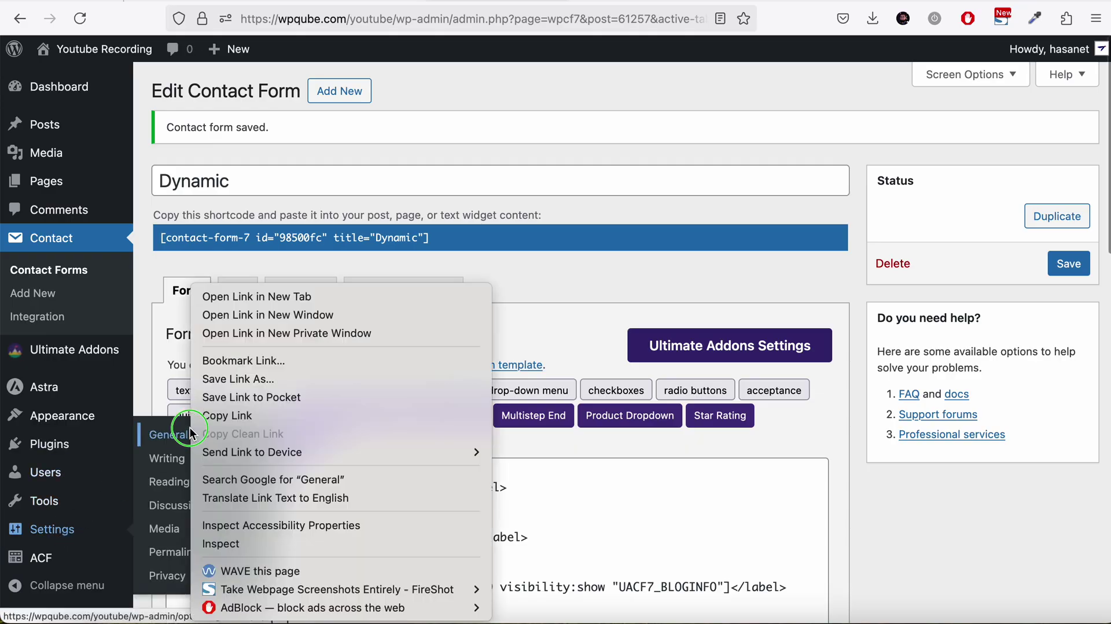
{"action": "left_click", "coordinate": [298, 297]}
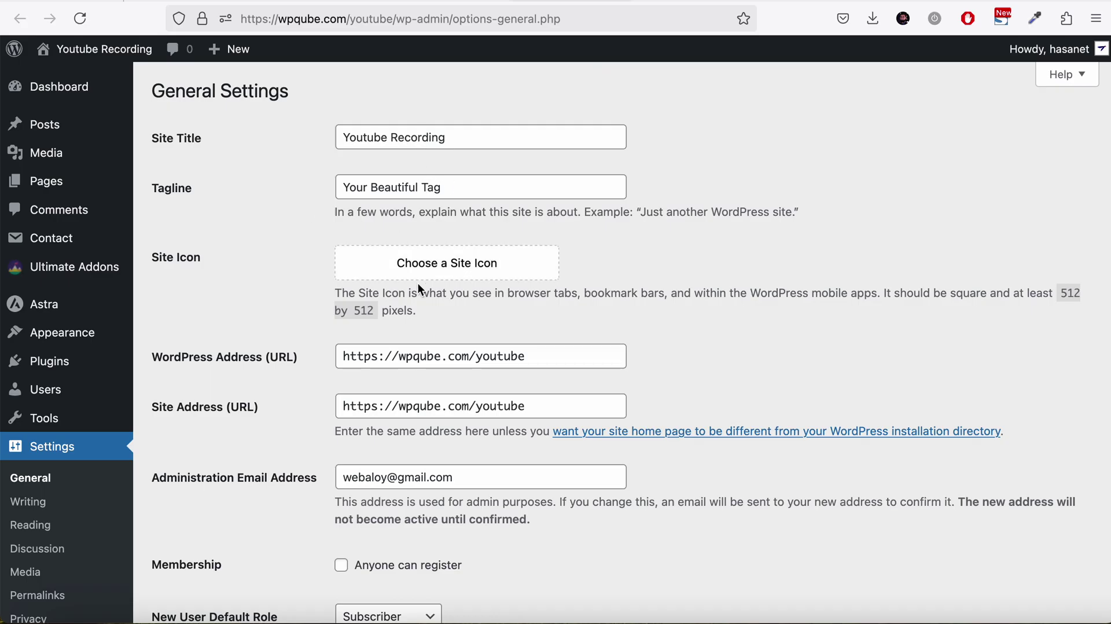
Step: Copy the description key from the Dynamic Key Examples in the Themefic Dynamic Text documentation
{"action": "left_click", "coordinate": [996, 1]}
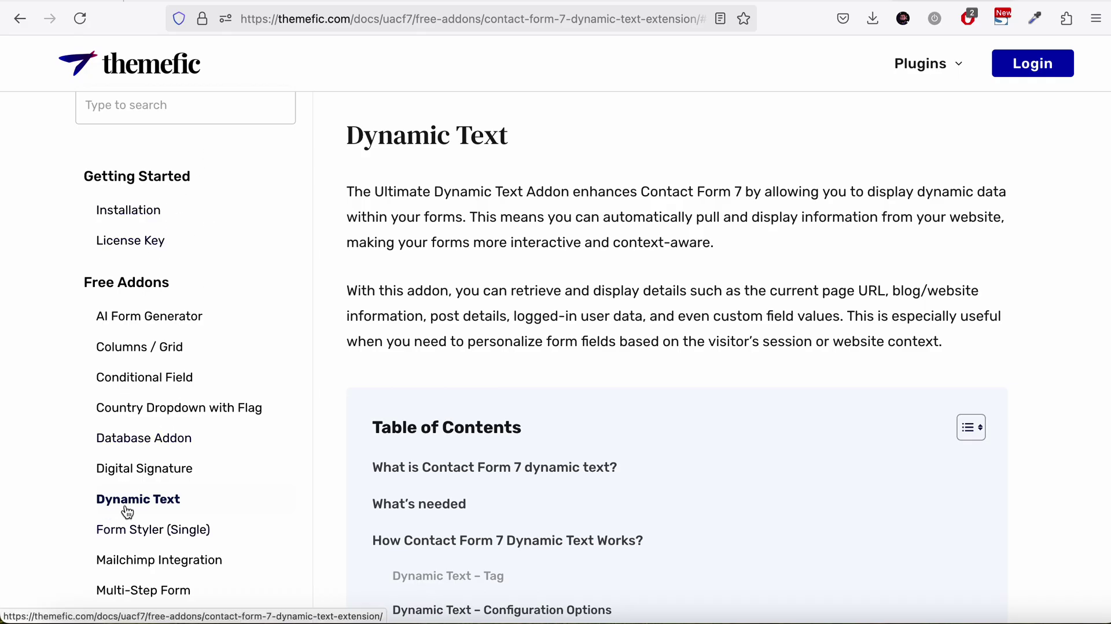
{"action": "scroll", "coordinate": [409, 457], "scroll_direction": "down", "scroll_amount": 4}
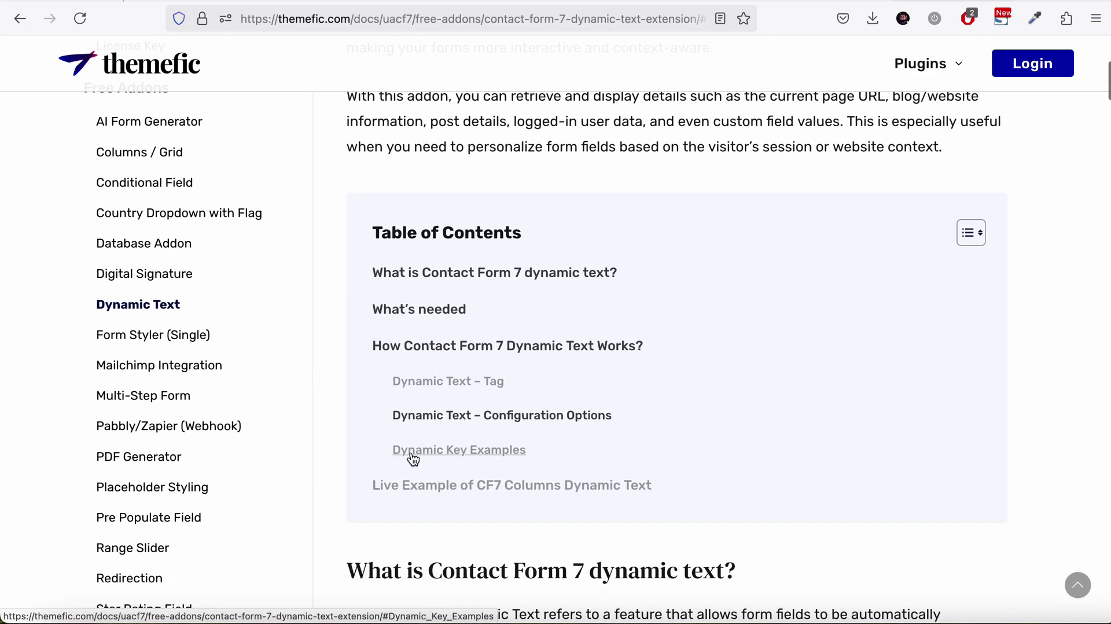
{"action": "scroll", "coordinate": [472, 451], "scroll_direction": "down", "scroll_amount": 1}
{"action": "left_click", "coordinate": [474, 446]}
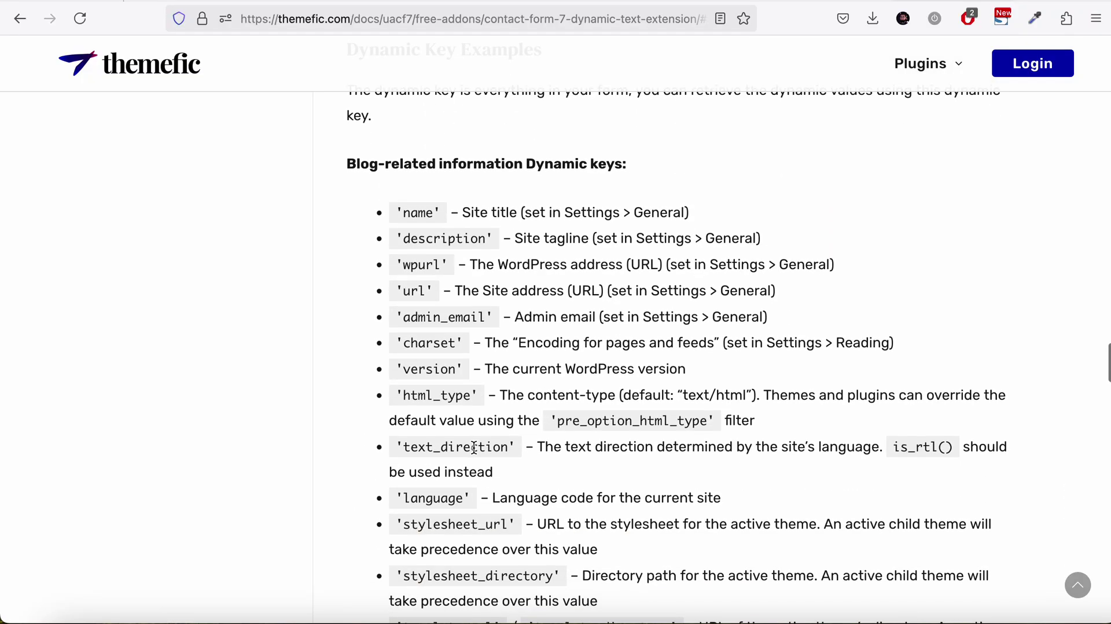
{"action": "scroll", "coordinate": [473, 447], "scroll_direction": "down", "scroll_amount": 10}
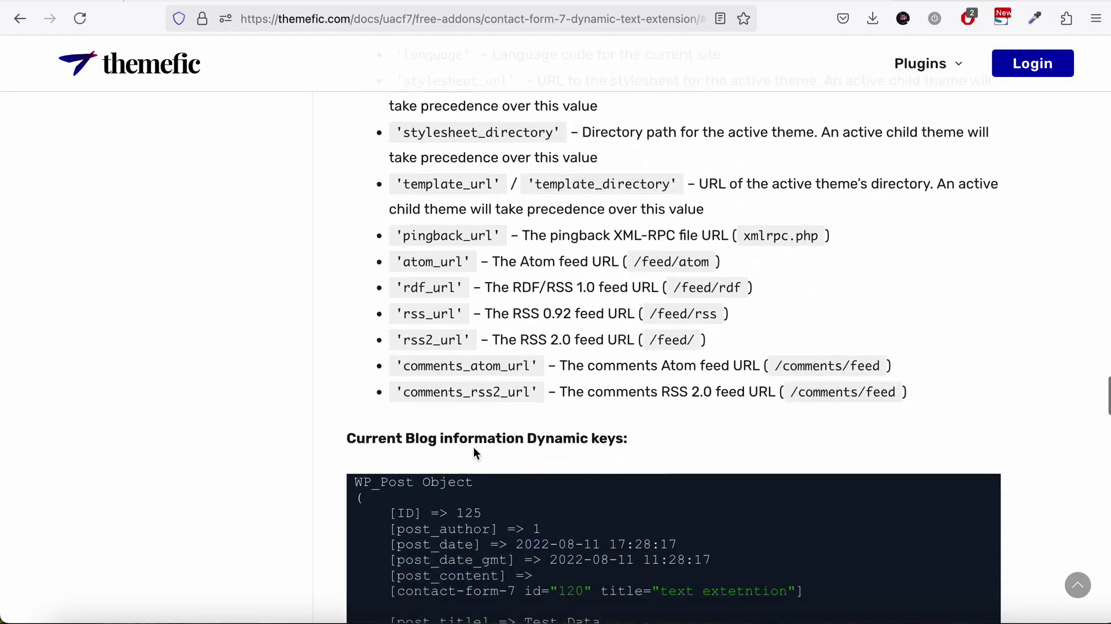
{"action": "scroll", "coordinate": [474, 447], "scroll_direction": "down", "scroll_amount": 6}
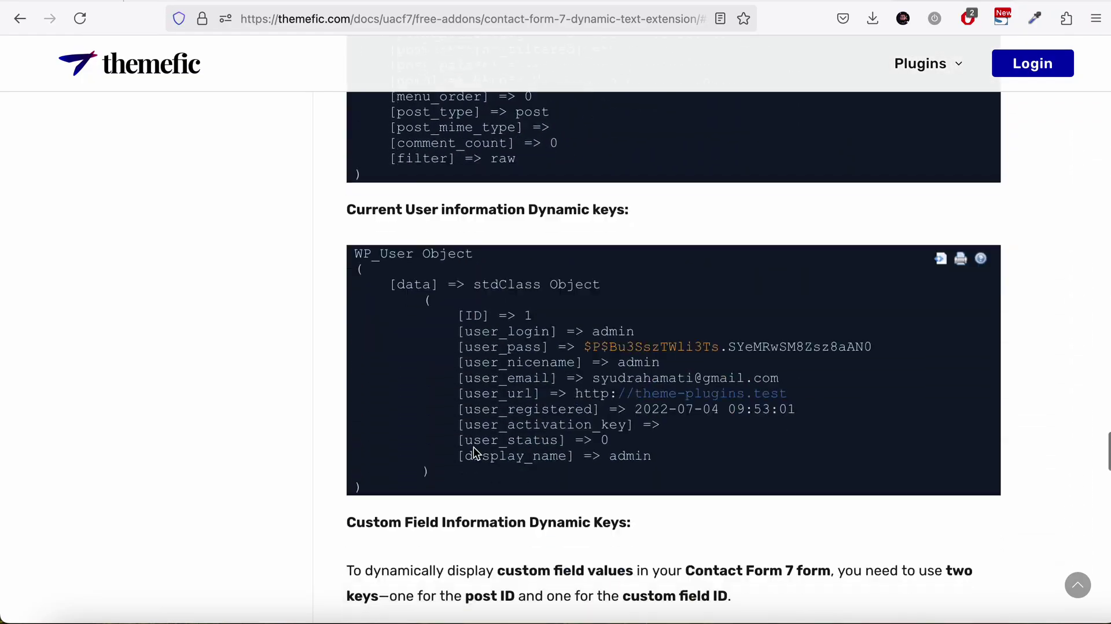
{"action": "scroll", "coordinate": [474, 447], "scroll_direction": "up", "scroll_amount": 9}
{"action": "scroll", "coordinate": [474, 447], "scroll_direction": "down", "scroll_amount": 1}
{"action": "scroll", "coordinate": [471, 447], "scroll_direction": "up", "scroll_amount": 10}
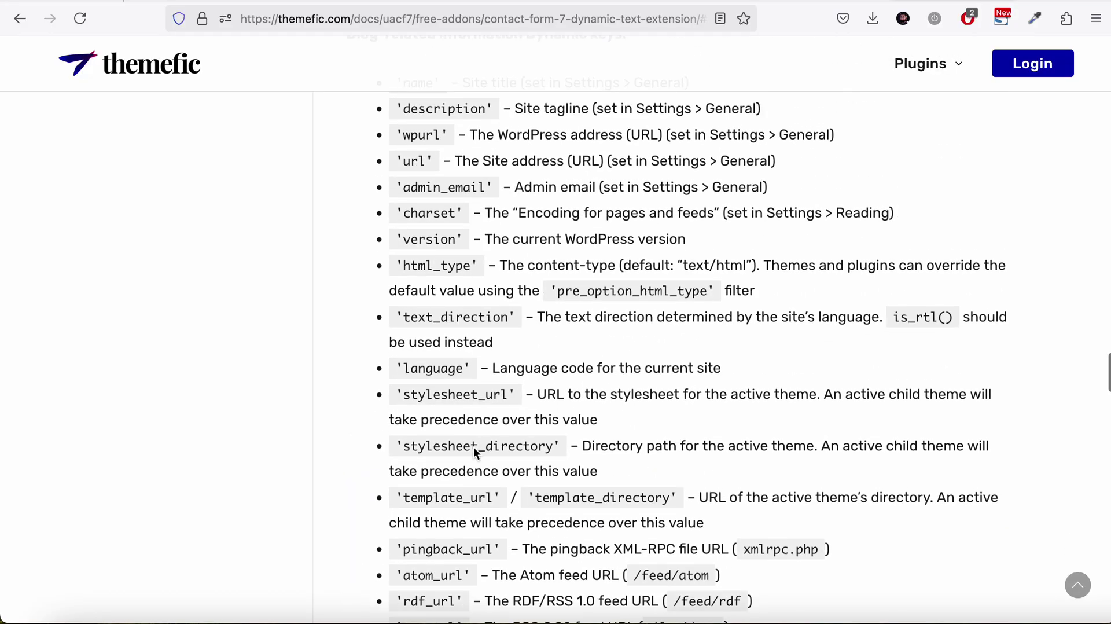
{"action": "left_click_drag", "start_coordinate": [404, 316], "coordinate": [488, 314]}
{"action": "key", "text": "ctrl+c"}
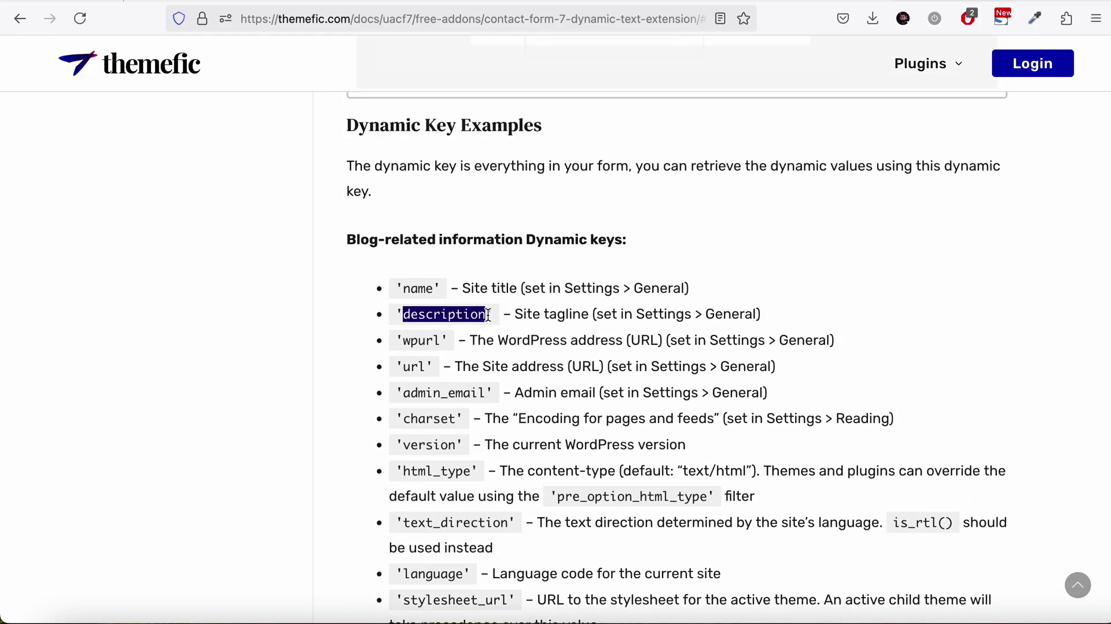
Step: Delete the Blog Info dynamic text tag from the Dynamic form template, leaving the label tags in place
{"action": "left_click", "coordinate": [805, 1]}
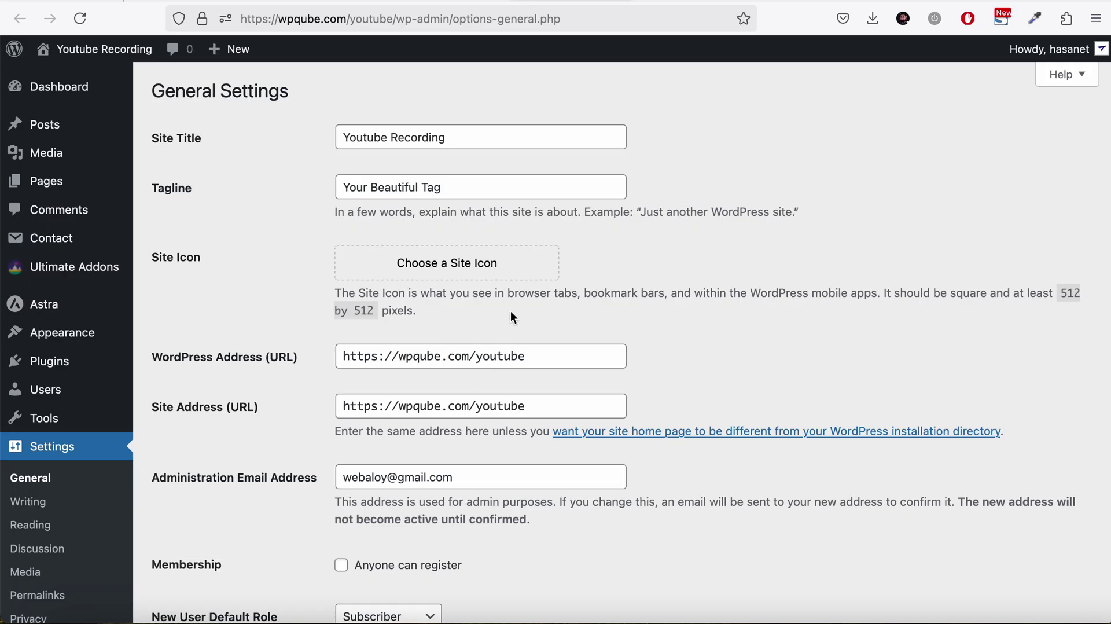
{"action": "left_click", "coordinate": [559, 2]}
{"action": "scroll", "coordinate": [393, 525], "scroll_direction": "down", "scroll_amount": 3}
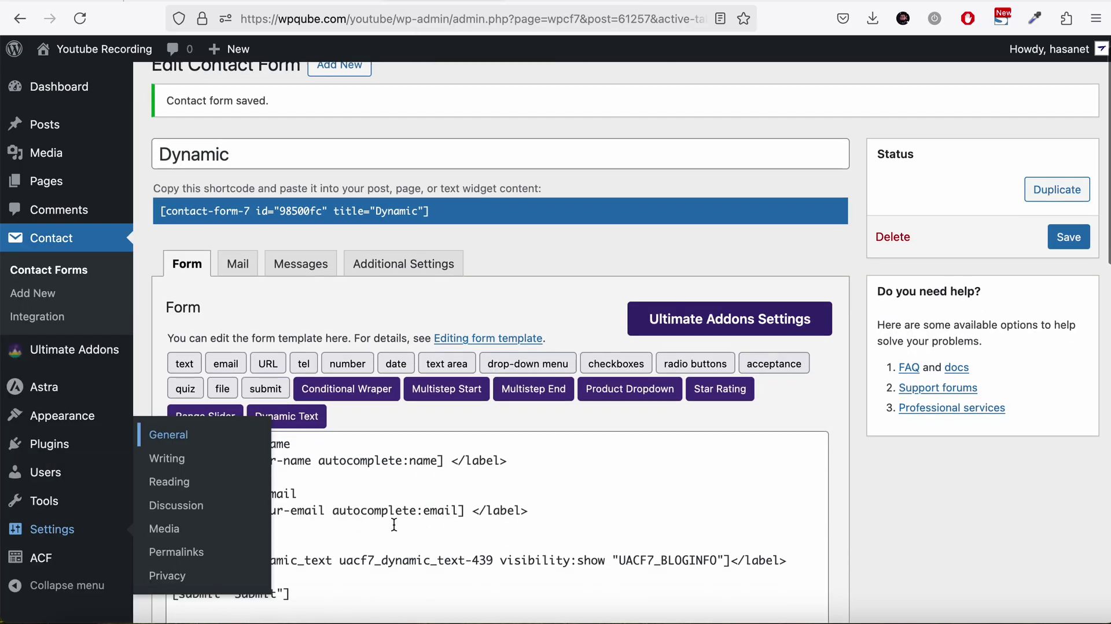
{"action": "left_click_drag", "start_coordinate": [200, 479], "coordinate": [732, 478]}
{"action": "key", "text": "BackSpace"}
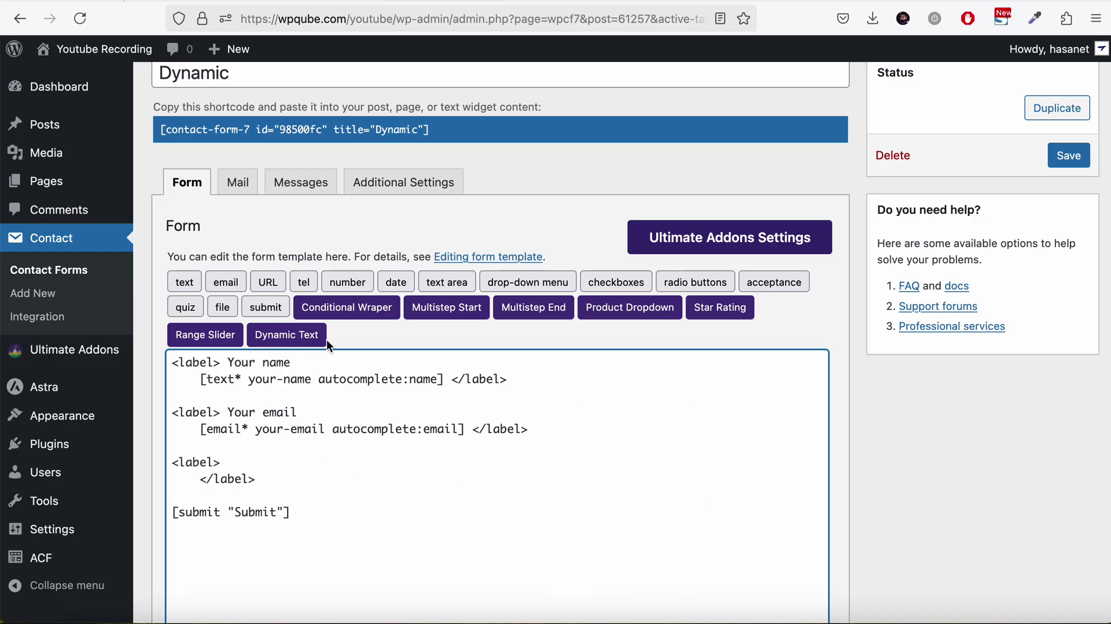
Step: Insert a Dynamic Text tag with the Blog Info field and the dynamic key description inside the empty label, and save the form
{"action": "left_click", "coordinate": [287, 334]}
{"action": "scroll", "coordinate": [530, 366], "scroll_direction": "down", "scroll_amount": 3}
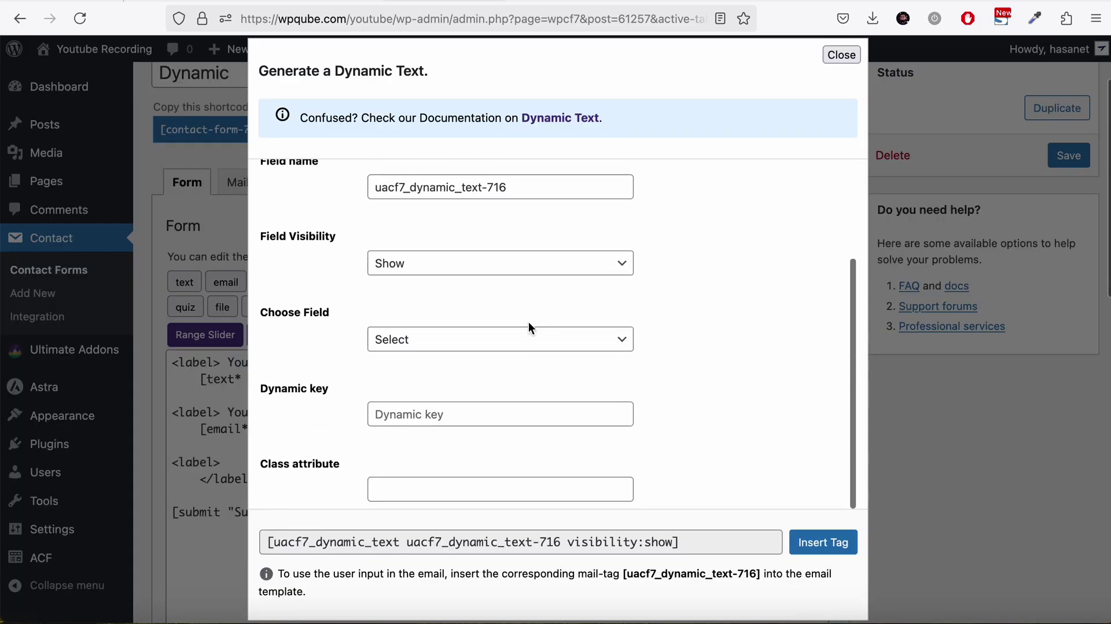
{"action": "left_click", "coordinate": [521, 338]}
{"action": "left_click", "coordinate": [481, 451]}
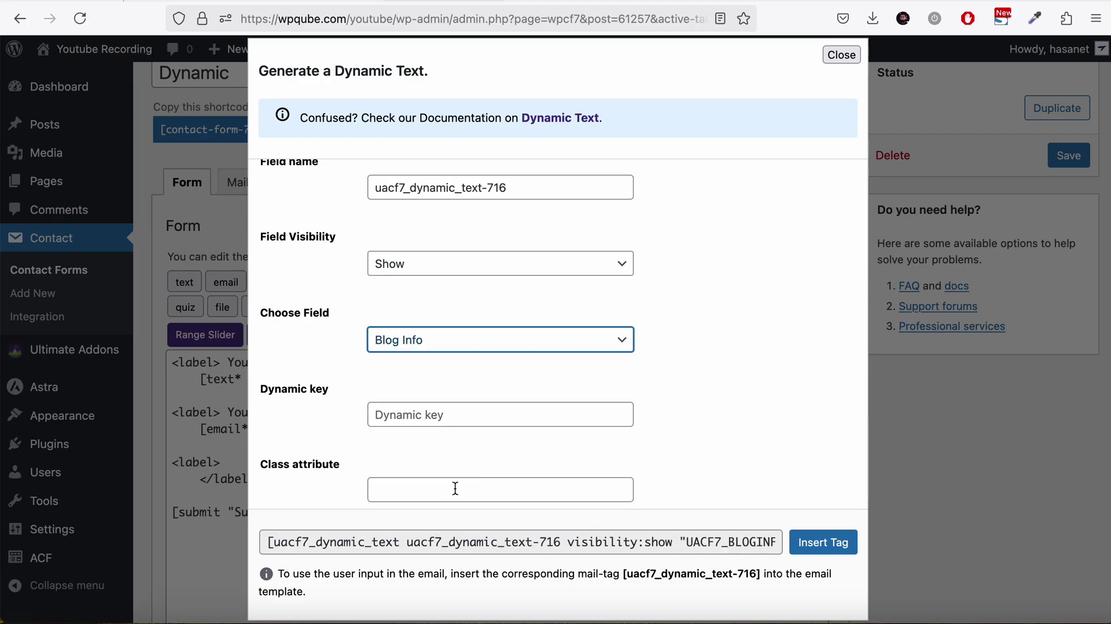
{"action": "left_click", "coordinate": [456, 421]}
{"action": "key", "text": "ctrl+v"}
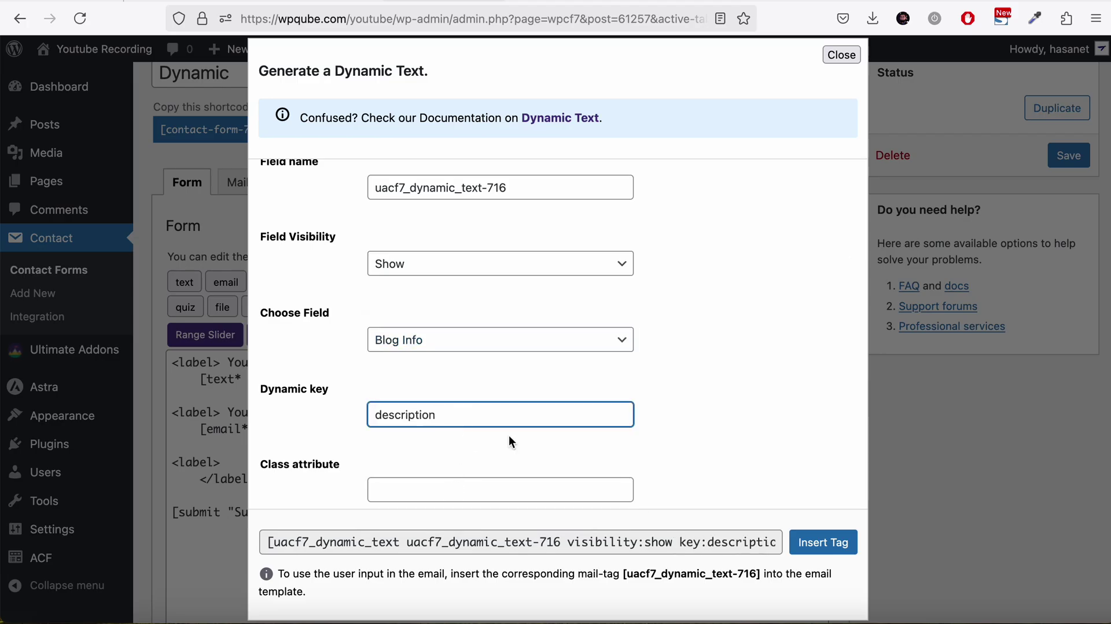
{"action": "left_click", "coordinate": [828, 533]}
{"action": "left_click", "coordinate": [1069, 154]}
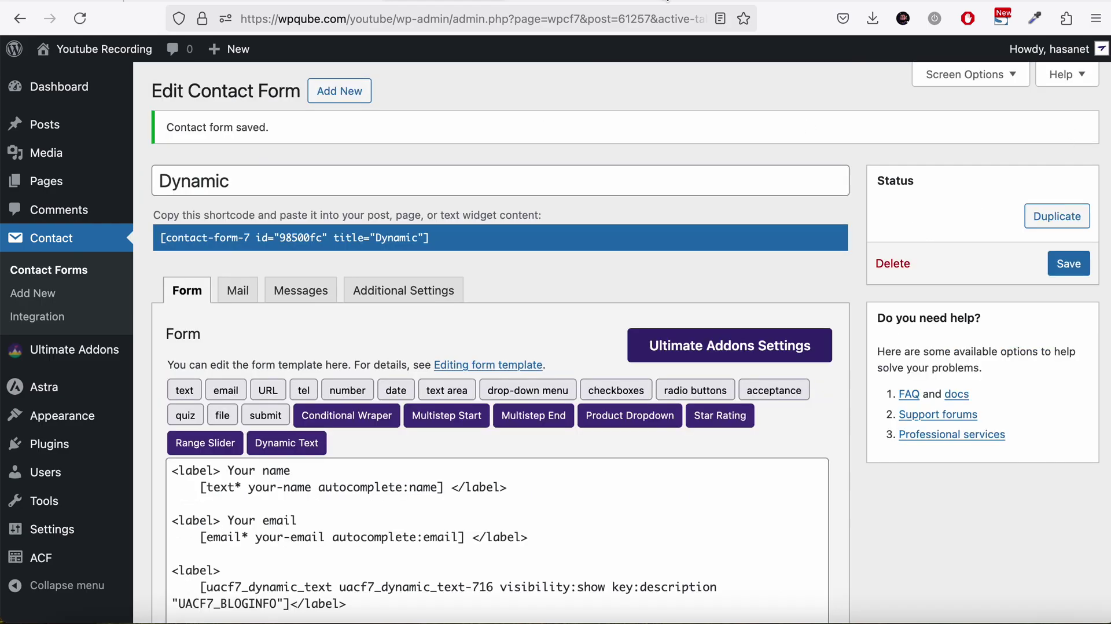
Step: Reload the live Dynamic page to check its field, and find the user_email key in the documentation's Current User information keys
{"action": "left_click", "coordinate": [173, 1]}
{"action": "left_click", "coordinate": [80, 18]}
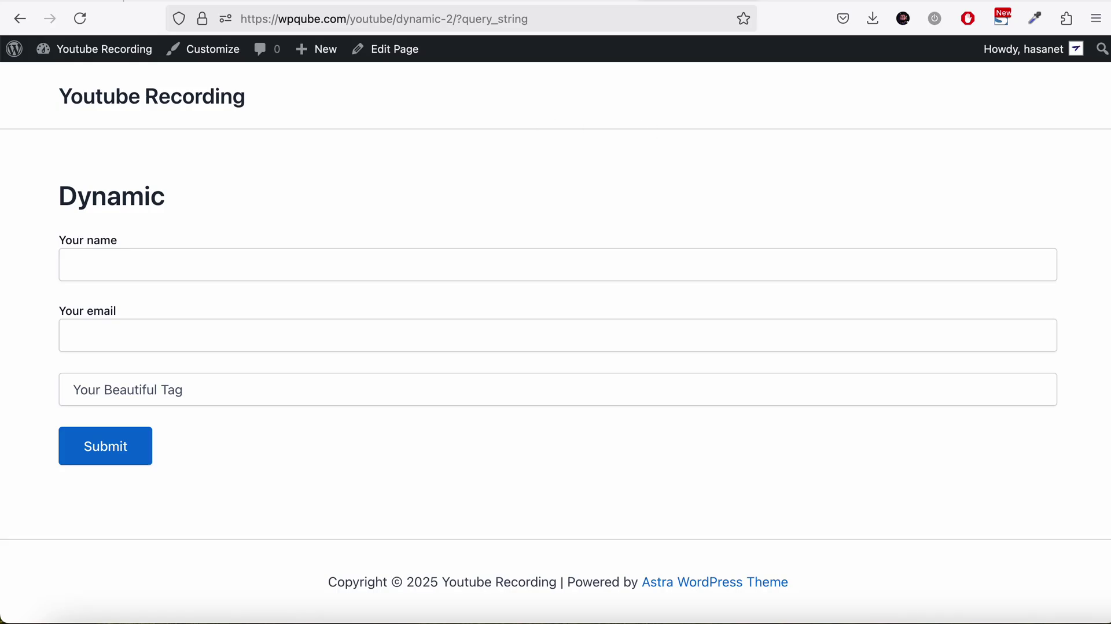
{"action": "key", "text": "ctrl+Tab"}
{"action": "scroll", "coordinate": [584, 253], "scroll_direction": "down", "scroll_amount": 12}
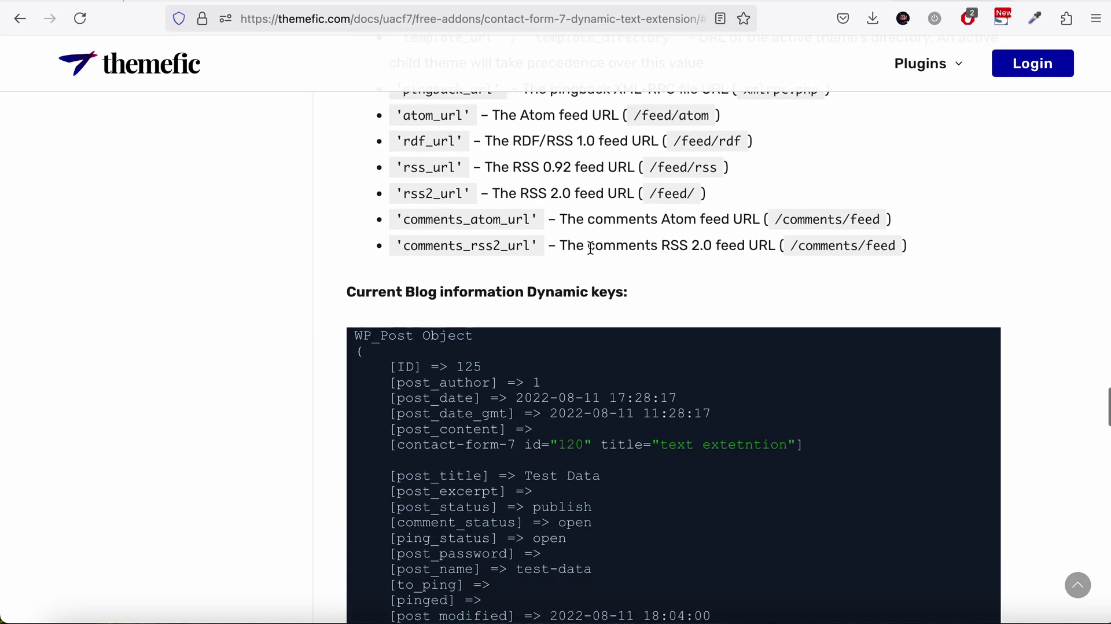
{"action": "scroll", "coordinate": [590, 248], "scroll_direction": "down", "scroll_amount": 9}
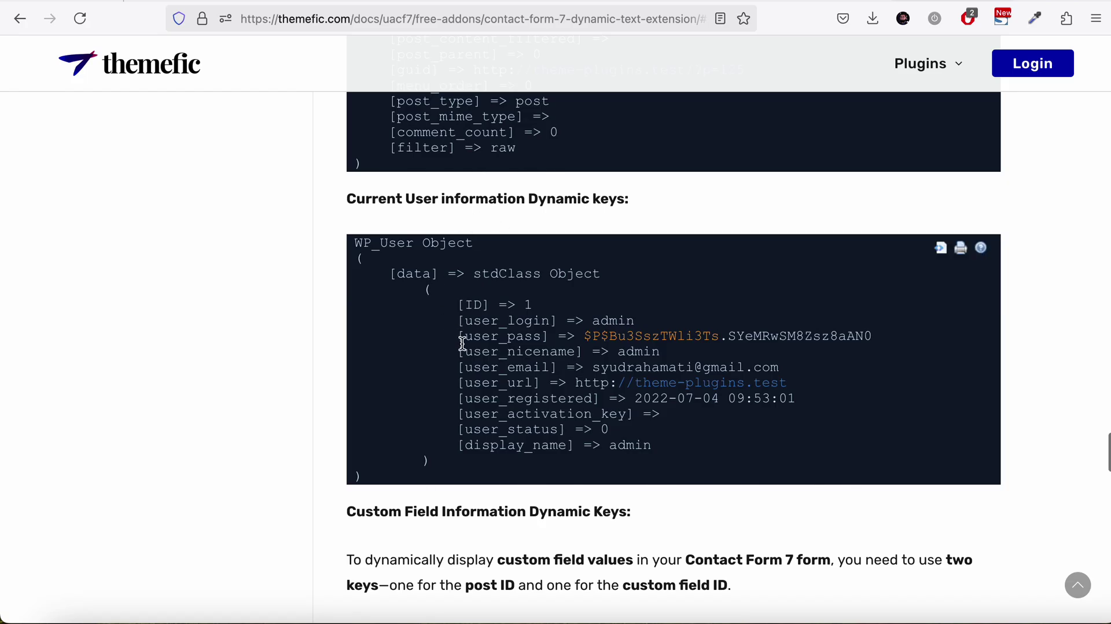
{"action": "left_click_drag", "start_coordinate": [465, 366], "coordinate": [554, 368]}
Step: Delete the dynamic text tag with the description key from the form template, keeping its label
{"action": "key", "text": "ctrl+Tab"}
{"action": "scroll", "coordinate": [355, 489], "scroll_direction": "down", "scroll_amount": 4}
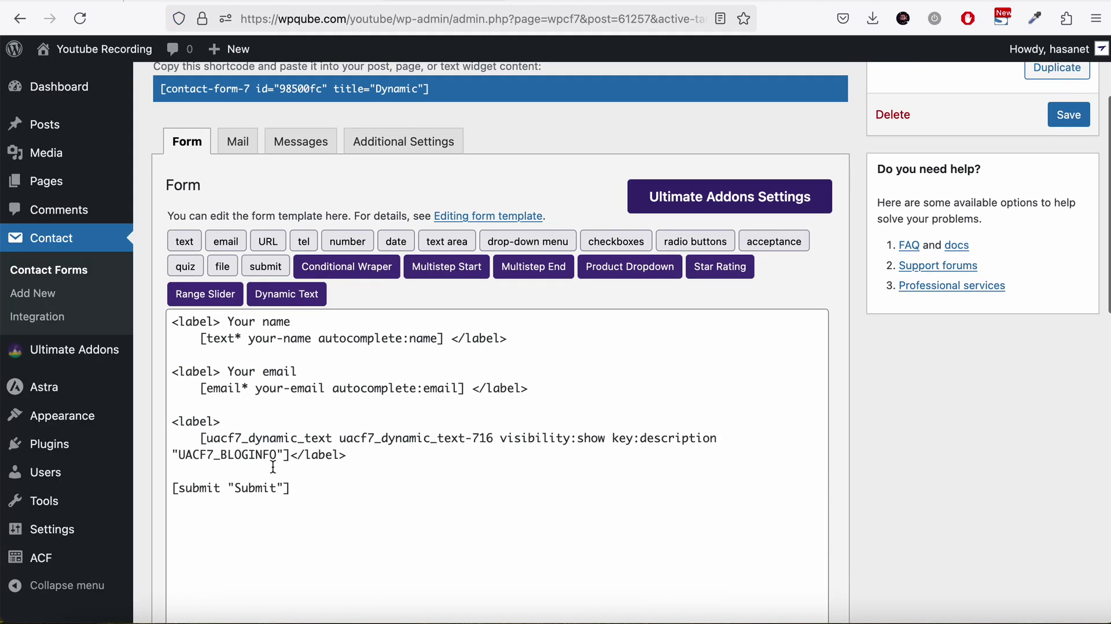
{"action": "left_click_drag", "start_coordinate": [200, 438], "coordinate": [294, 456]}
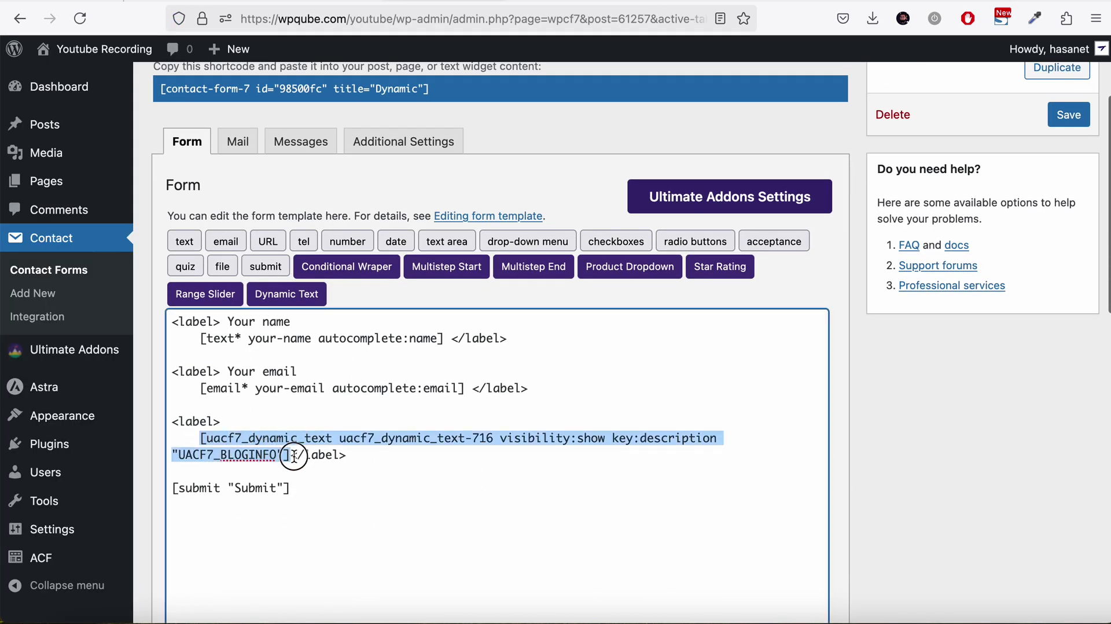
{"action": "key", "text": "BackSpace"}
Step: Insert a Dynamic Text tag with the Current User info field and the dynamic key user_email inside the empty label, and save the form
{"action": "left_click", "coordinate": [311, 291]}
{"action": "scroll", "coordinate": [553, 388], "scroll_direction": "down", "scroll_amount": 2}
{"action": "left_click", "coordinate": [544, 403]}
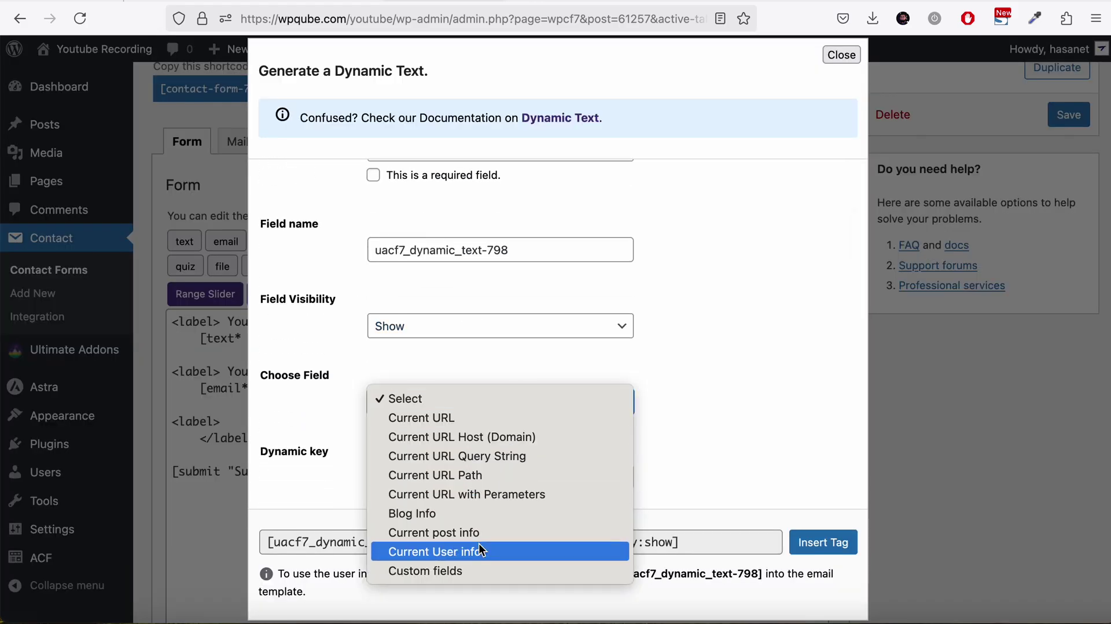
{"action": "left_click", "coordinate": [492, 551]}
{"action": "scroll", "coordinate": [612, 416], "scroll_direction": "down", "scroll_amount": 1}
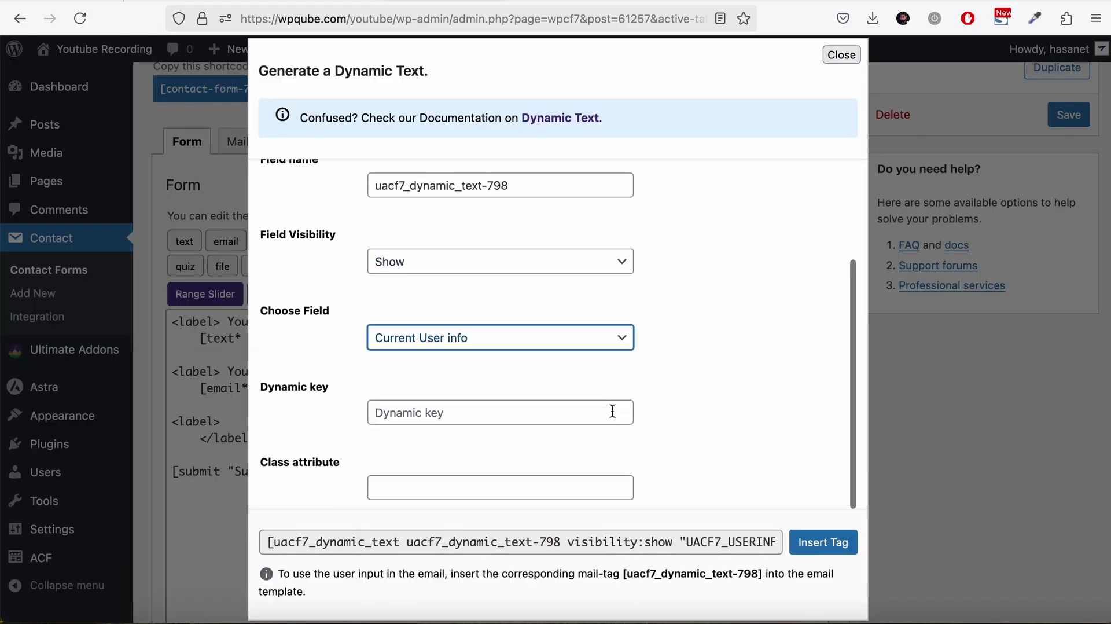
{"action": "left_click", "coordinate": [515, 408]}
{"action": "type", "text": "user_email"}
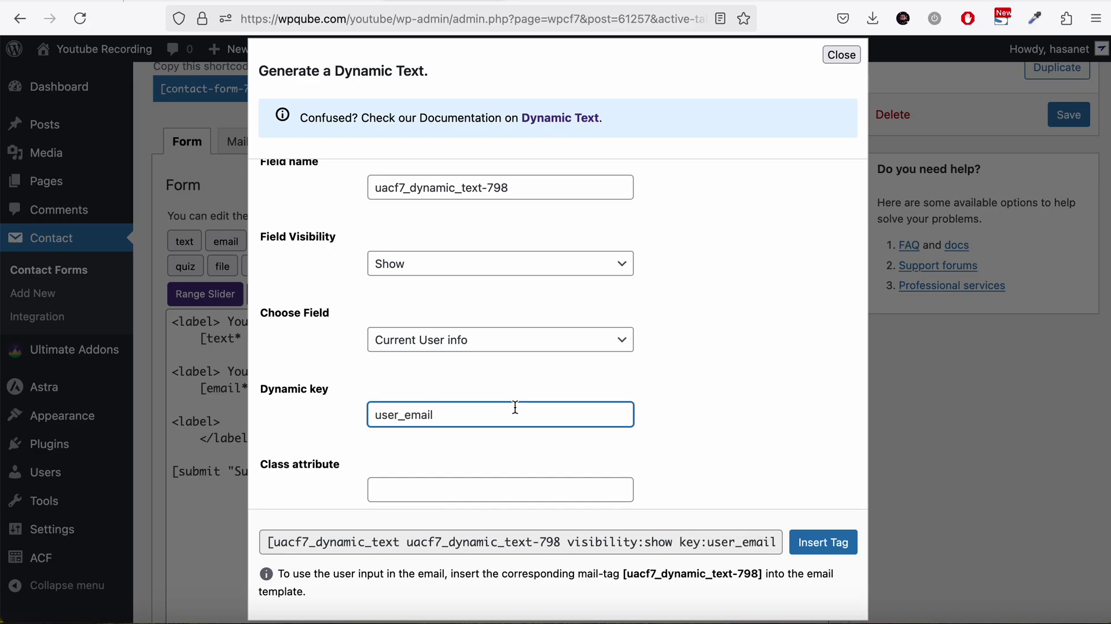
{"action": "left_click", "coordinate": [808, 535]}
{"action": "left_click", "coordinate": [1069, 114]}
Step: Reload the live Dynamic page to check the user email field, and return to the form template
{"action": "key", "text": "ctrl+Tab"}
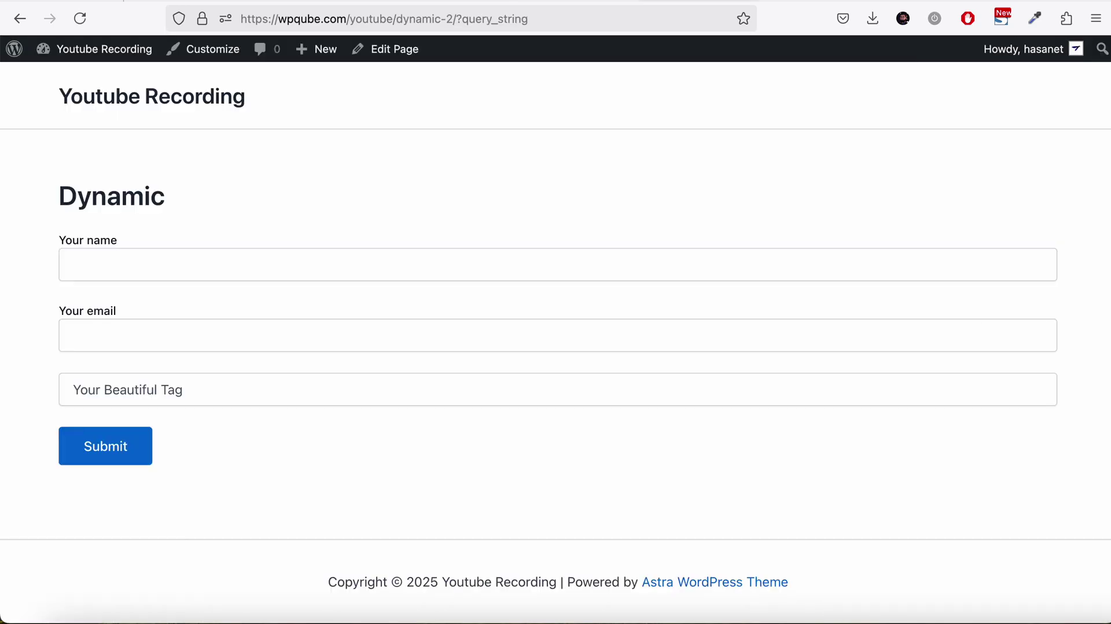
{"action": "left_click", "coordinate": [80, 18]}
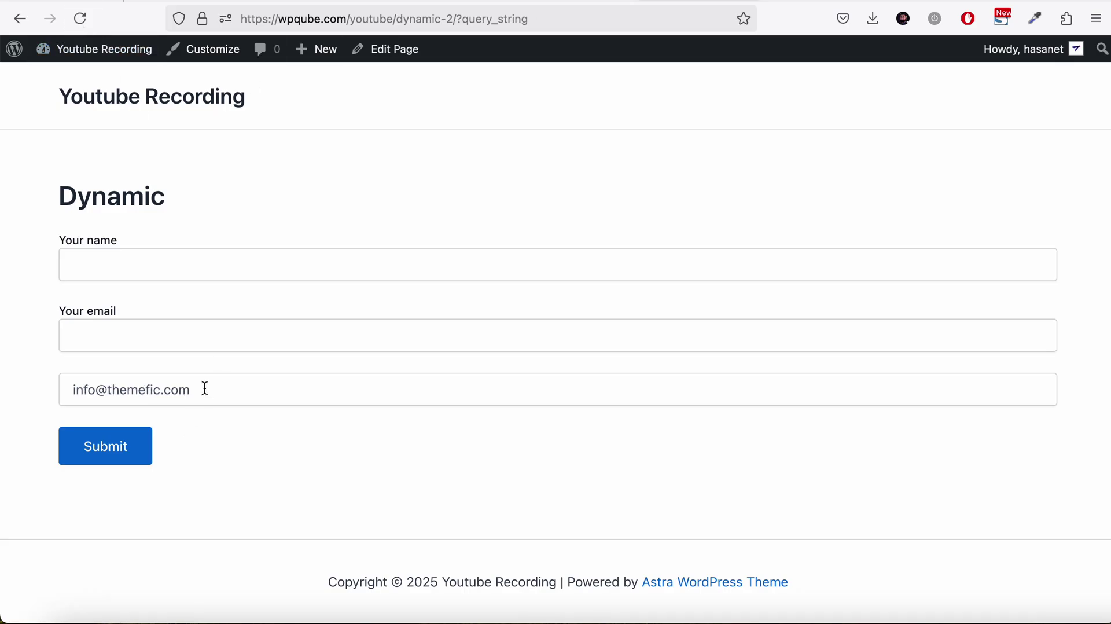
{"action": "key", "text": "ctrl+shift+Tab"}
{"action": "scroll", "coordinate": [619, 247], "scroll_direction": "down", "scroll_amount": 3}
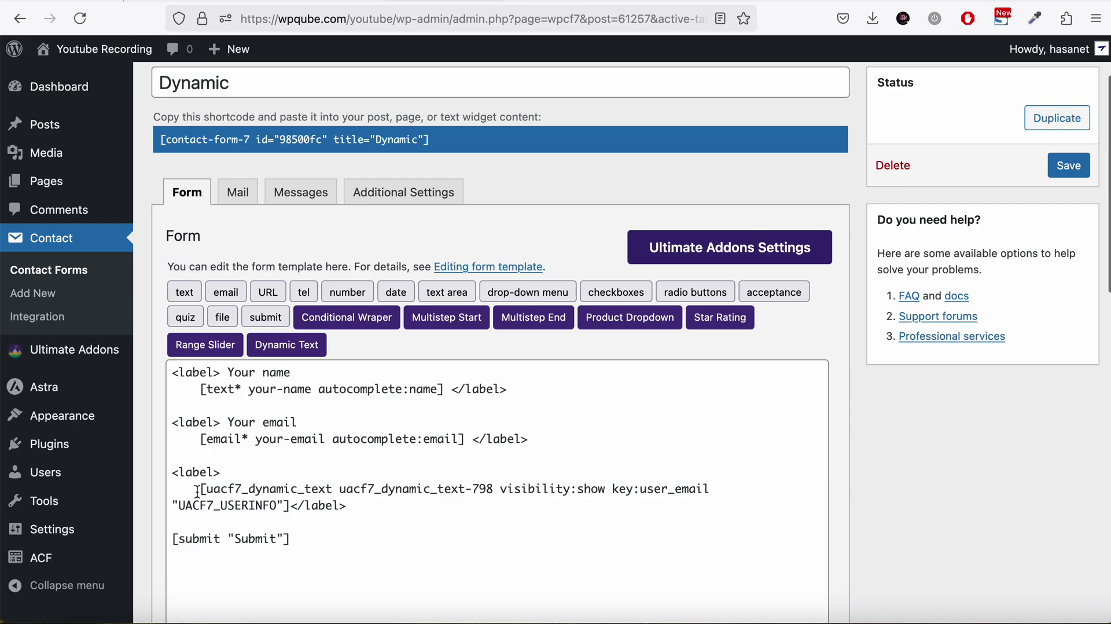
Step: Read the documentation section on Custom Field Information Dynamic Keys for the required key format, and return to the form editor
{"action": "left_click_drag", "start_coordinate": [199, 492], "coordinate": [288, 509]}
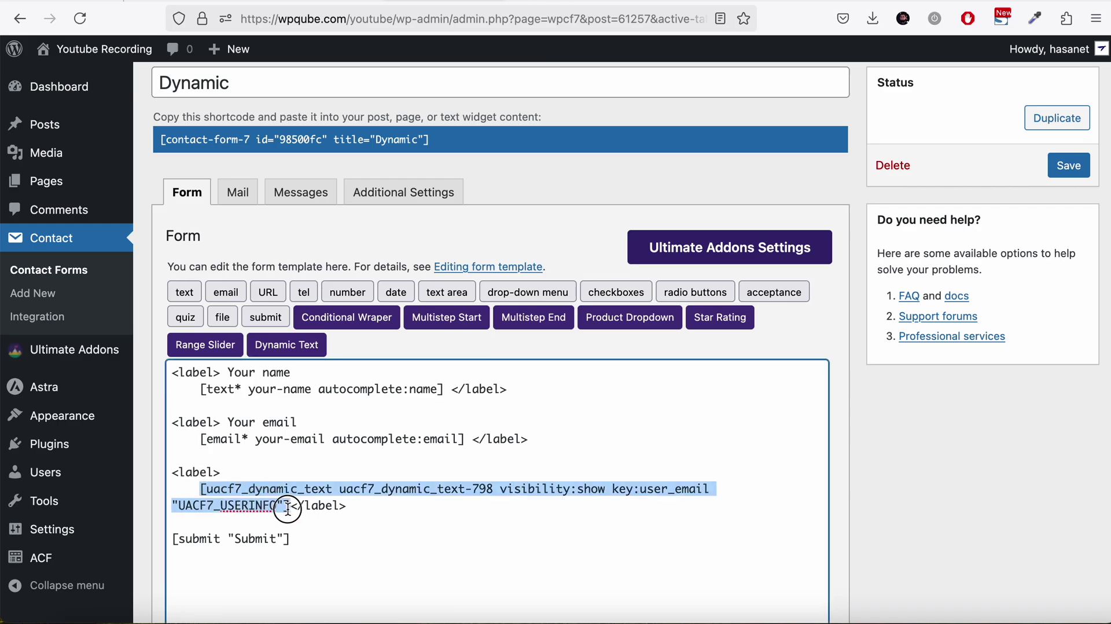
{"action": "key", "text": "ctrl+Tab"}
{"action": "scroll", "coordinate": [723, 200], "scroll_direction": "down", "scroll_amount": 7}
{"action": "scroll", "coordinate": [725, 205], "scroll_direction": "down", "scroll_amount": 3}
{"action": "scroll", "coordinate": [725, 205], "scroll_direction": "up", "scroll_amount": 5}
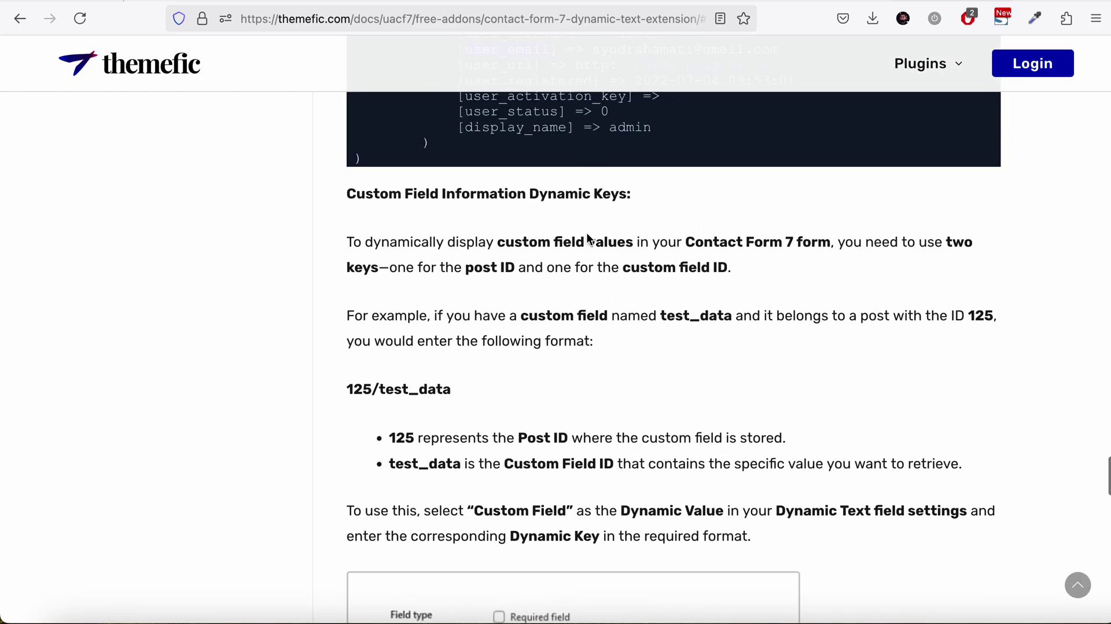
{"action": "scroll", "coordinate": [588, 230], "scroll_direction": "up", "scroll_amount": 3}
{"action": "scroll", "coordinate": [588, 232], "scroll_direction": "down", "scroll_amount": 3}
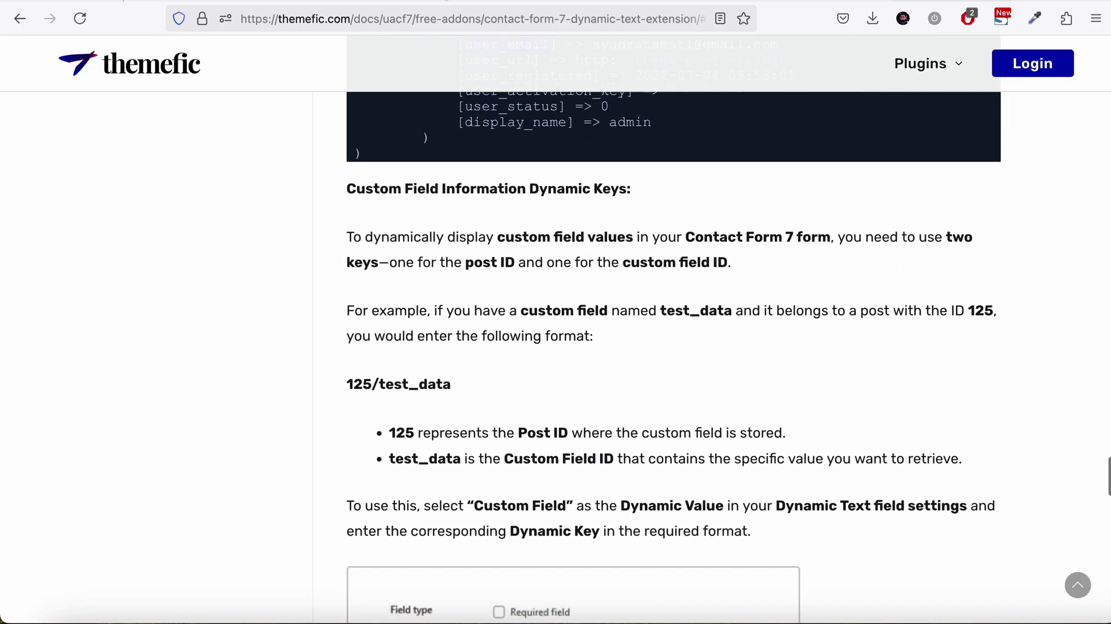
{"action": "left_click", "coordinate": [500, 0]}
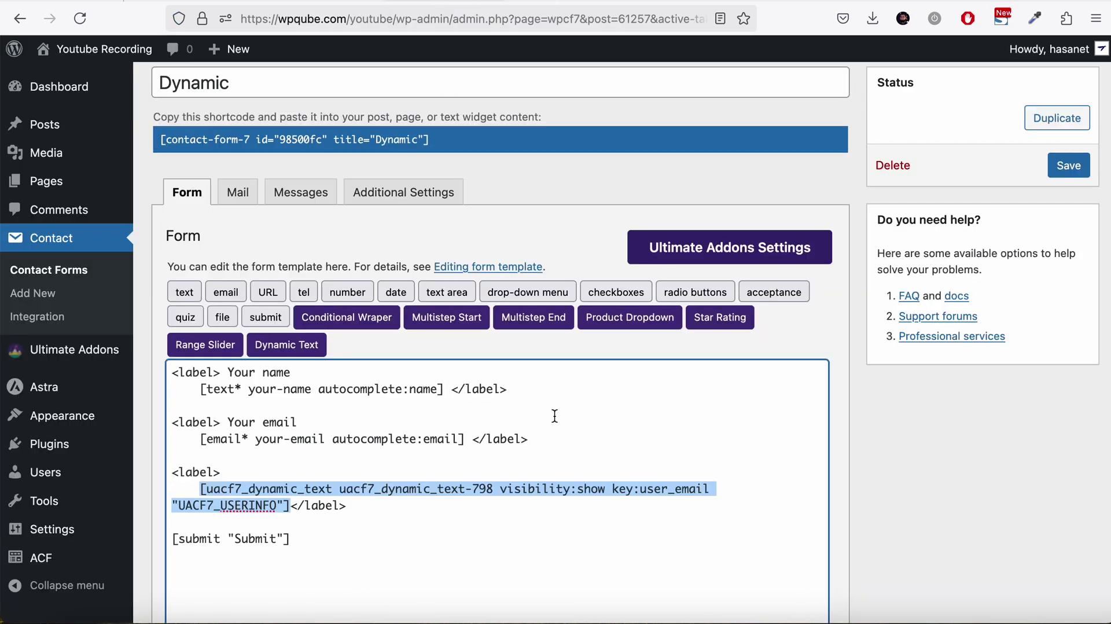
Step: Open the ACF Field Groups list in a new browser tab
{"action": "left_click", "coordinate": [250, 506]}
{"action": "left_click_drag", "start_coordinate": [200, 491], "coordinate": [289, 505]}
{"action": "mouse_move", "coordinate": [77, 561]}
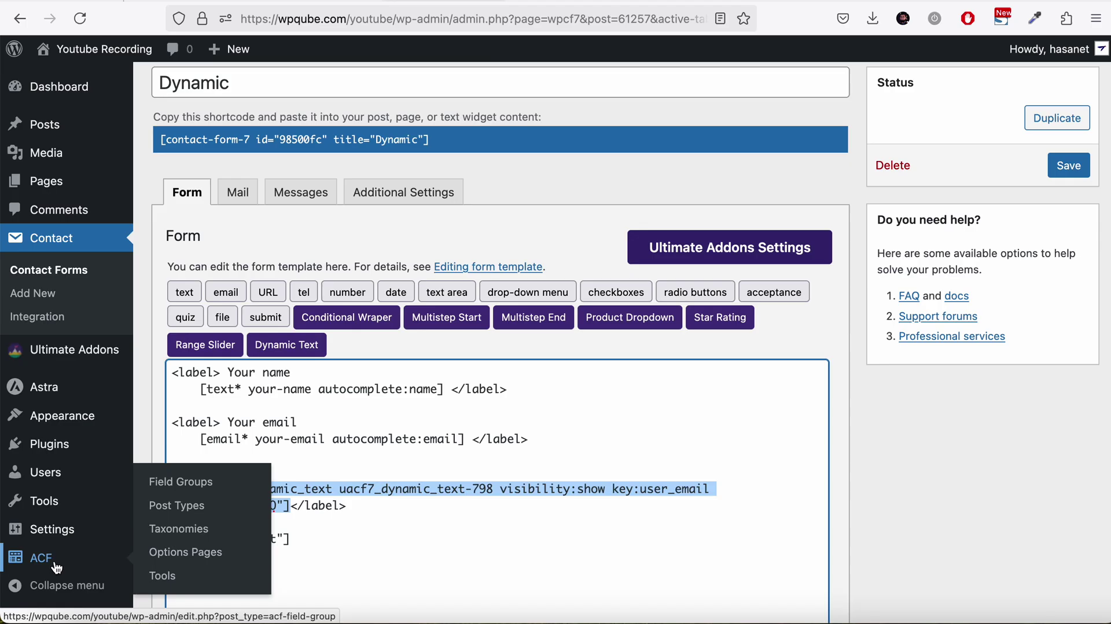
{"action": "right_click", "coordinate": [188, 489]}
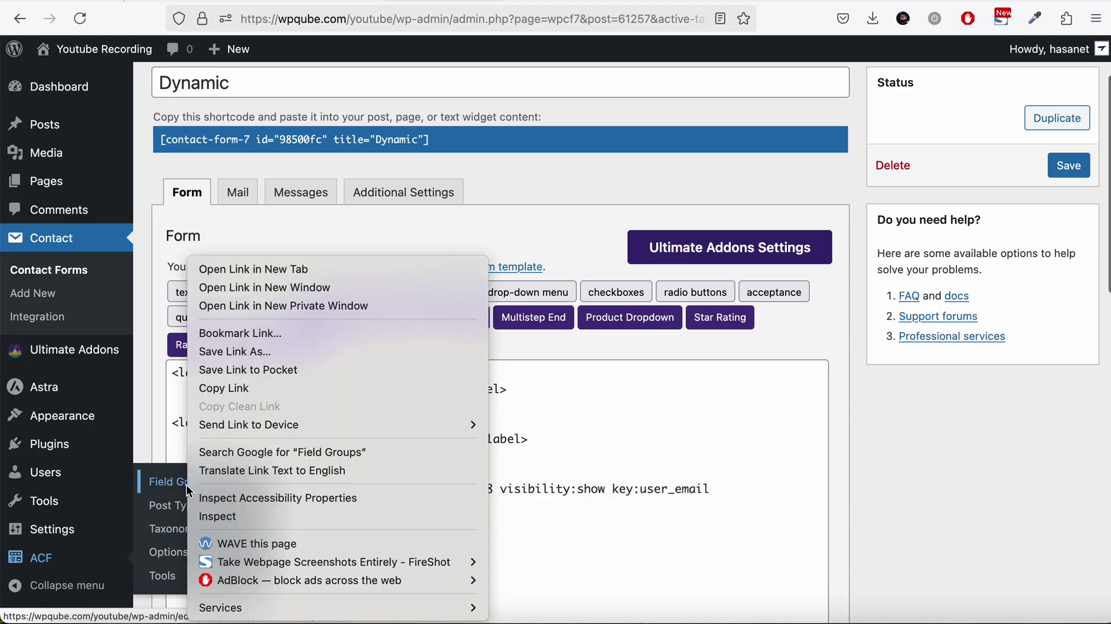
{"action": "left_click", "coordinate": [343, 270]}
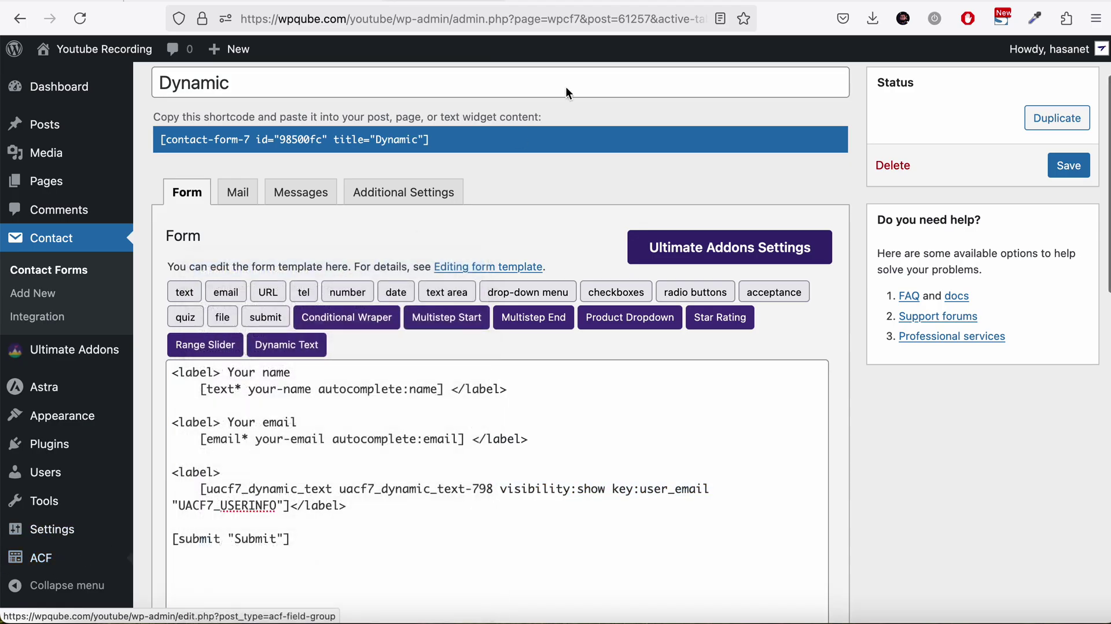
{"action": "left_click", "coordinate": [545, 5]}
Step: Set the Author field group's location rule to Page Template is equal to Default Template, and save the changes
{"action": "scroll", "coordinate": [530, 232], "scroll_direction": "down", "scroll_amount": 1}
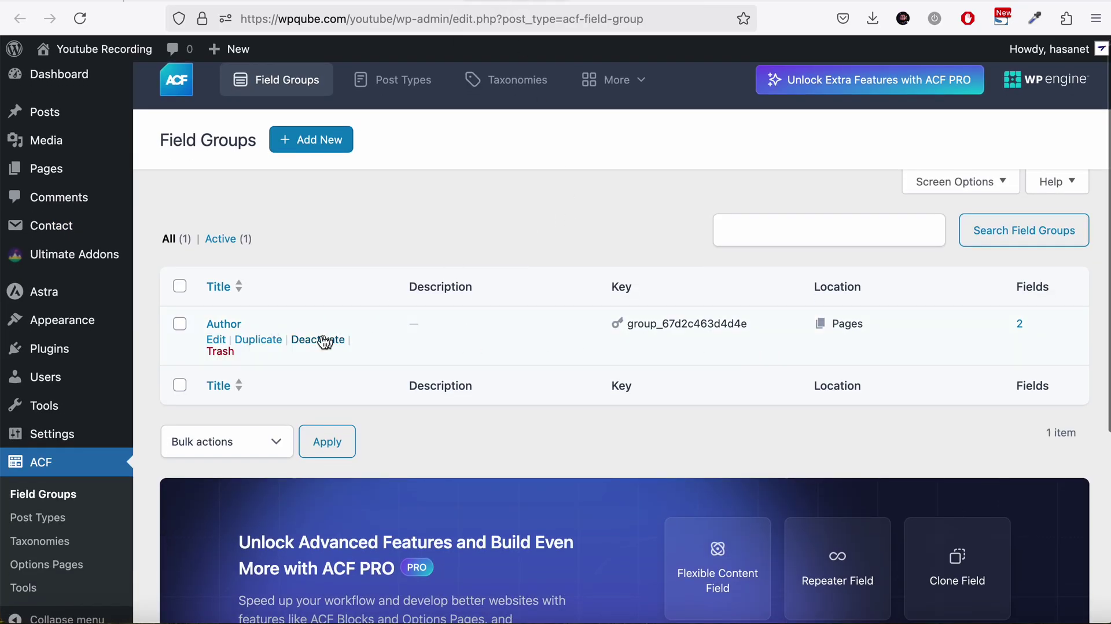
{"action": "left_click", "coordinate": [230, 337]}
{"action": "scroll", "coordinate": [632, 342], "scroll_direction": "down", "scroll_amount": 3}
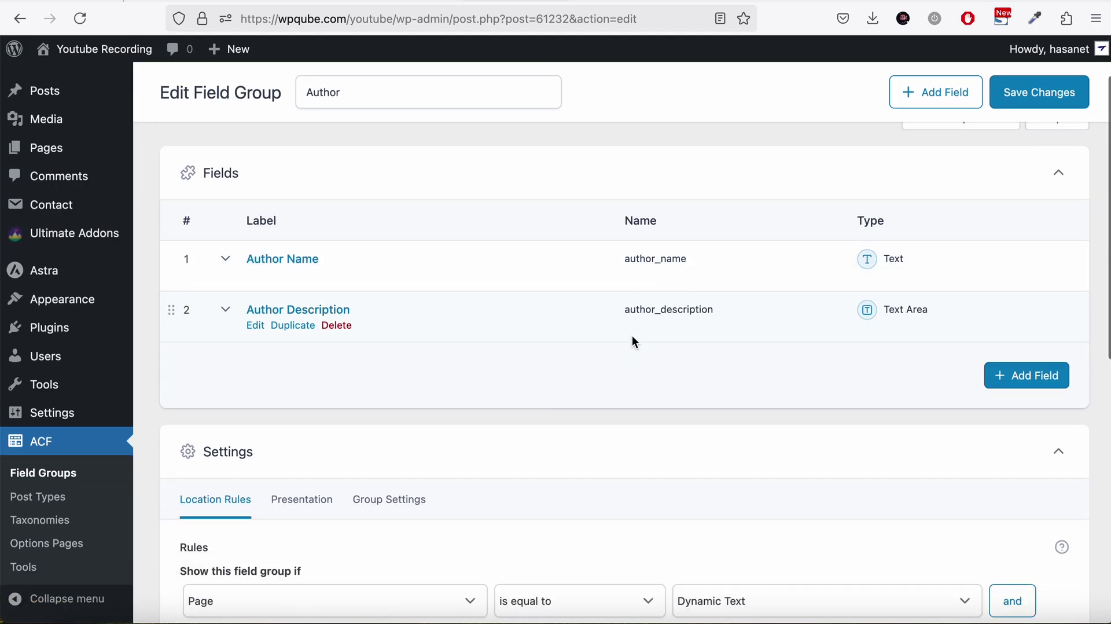
{"action": "scroll", "coordinate": [634, 341], "scroll_direction": "down", "scroll_amount": 2}
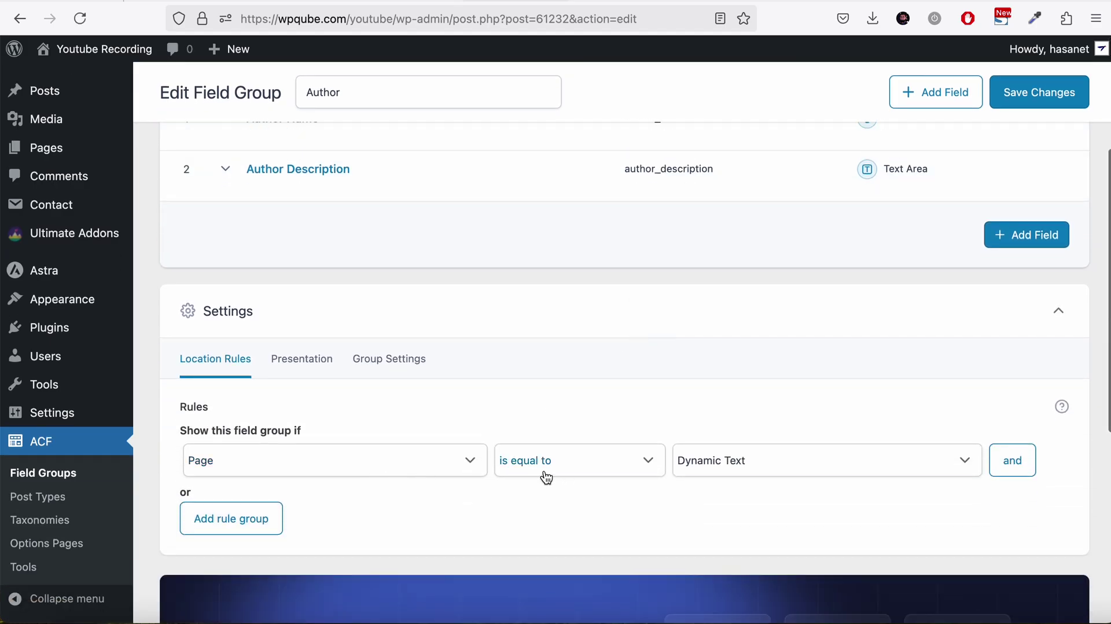
{"action": "left_click", "coordinate": [367, 462]}
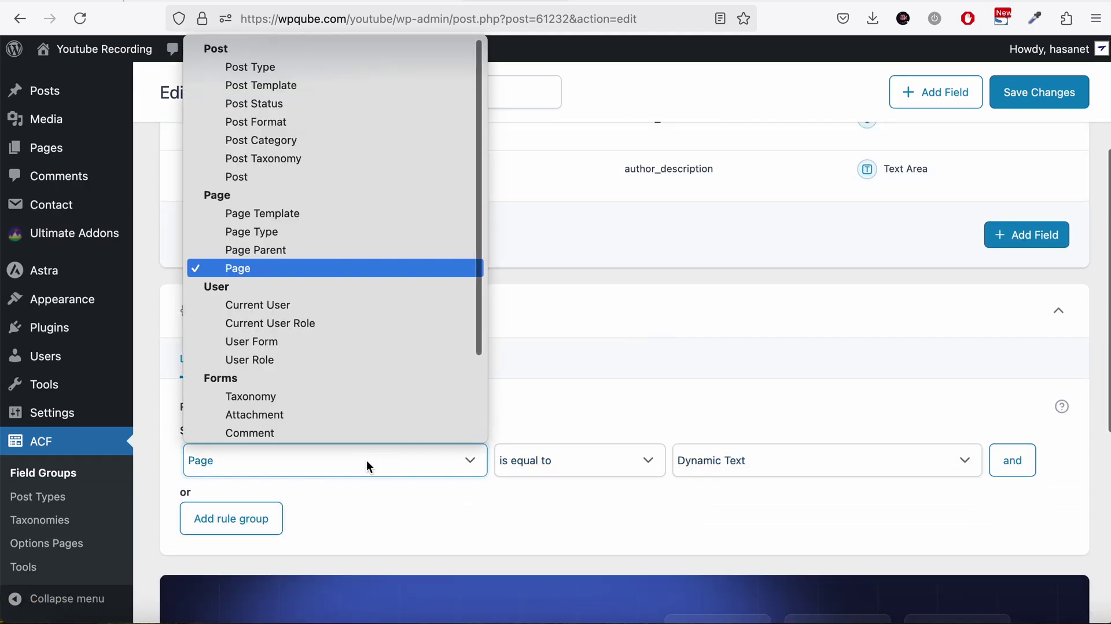
{"action": "left_click", "coordinate": [363, 211]}
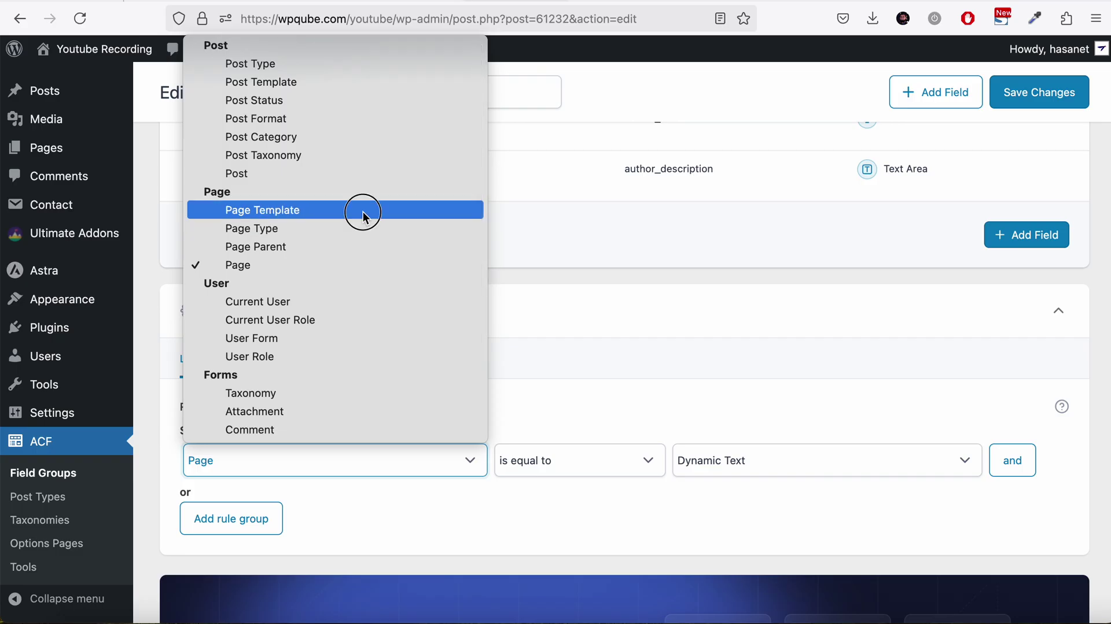
{"action": "scroll", "coordinate": [886, 461], "scroll_direction": "up", "scroll_amount": 3}
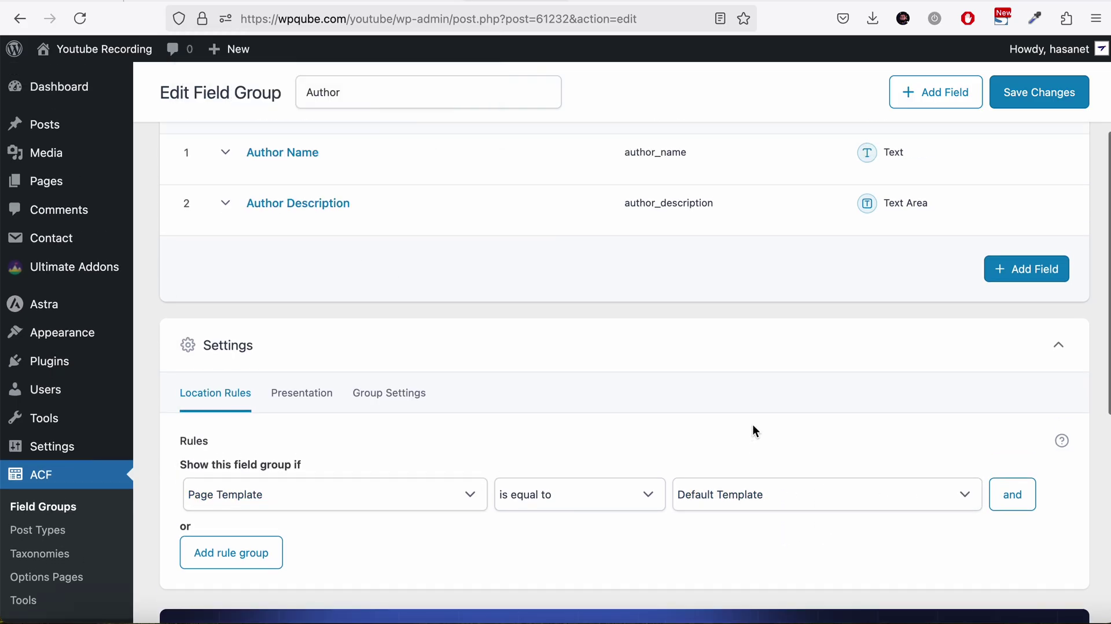
{"action": "left_click", "coordinate": [1040, 95]}
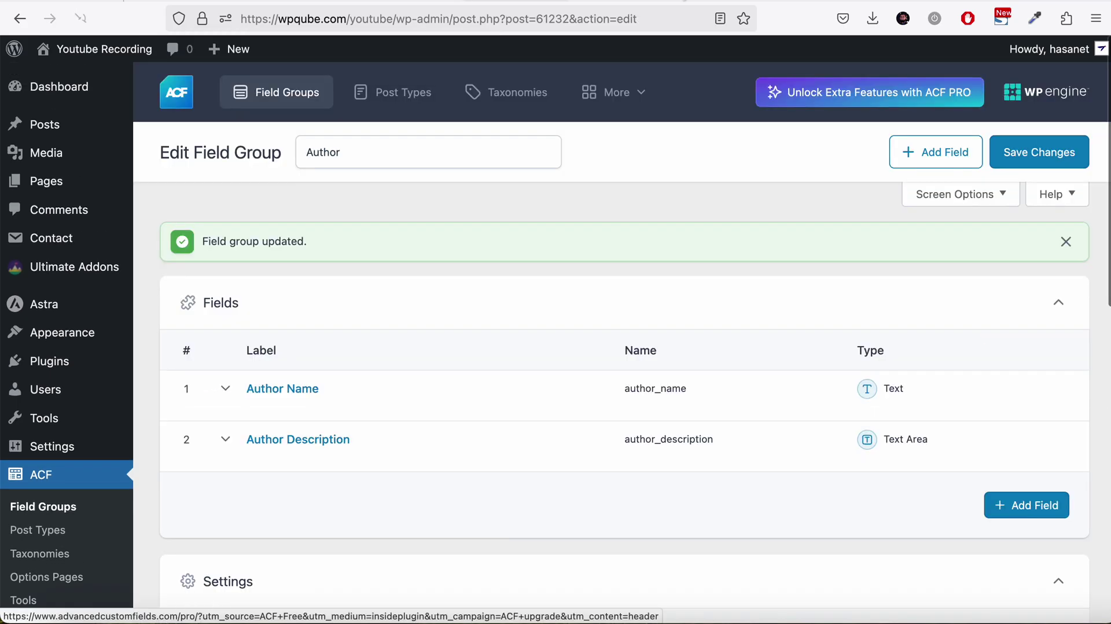
Step: Edit the Dynamic page, fill in the author's full name and the description kjghjgjghkhlhkhkhk, save the page and view it live
{"action": "left_click", "coordinate": [714, 2]}
{"action": "left_click", "coordinate": [388, 52]}
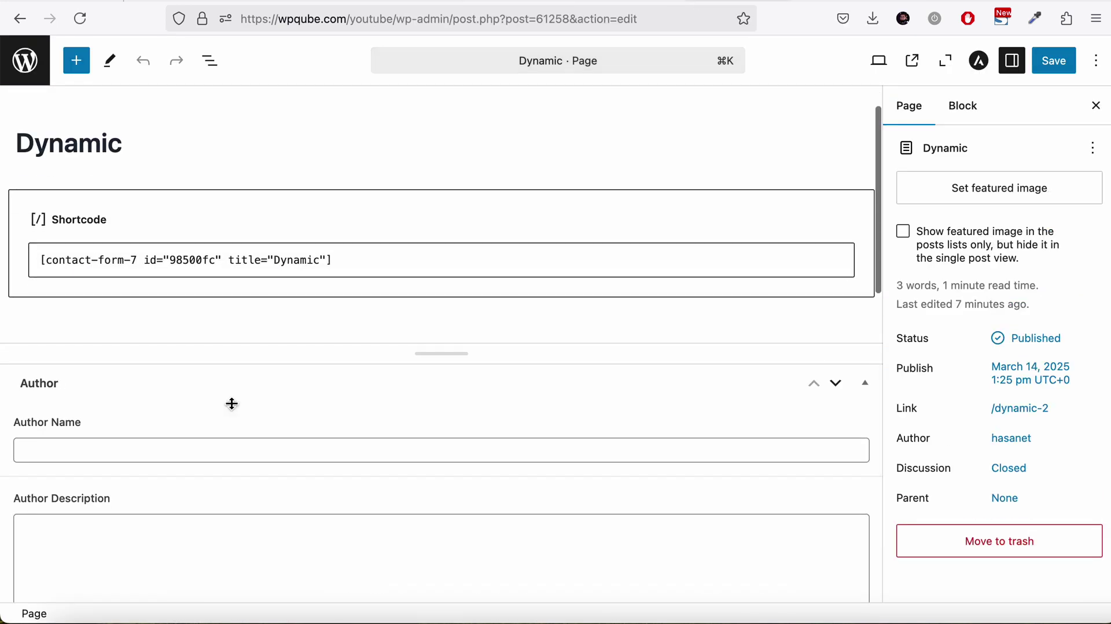
{"action": "left_click", "coordinate": [150, 425]}
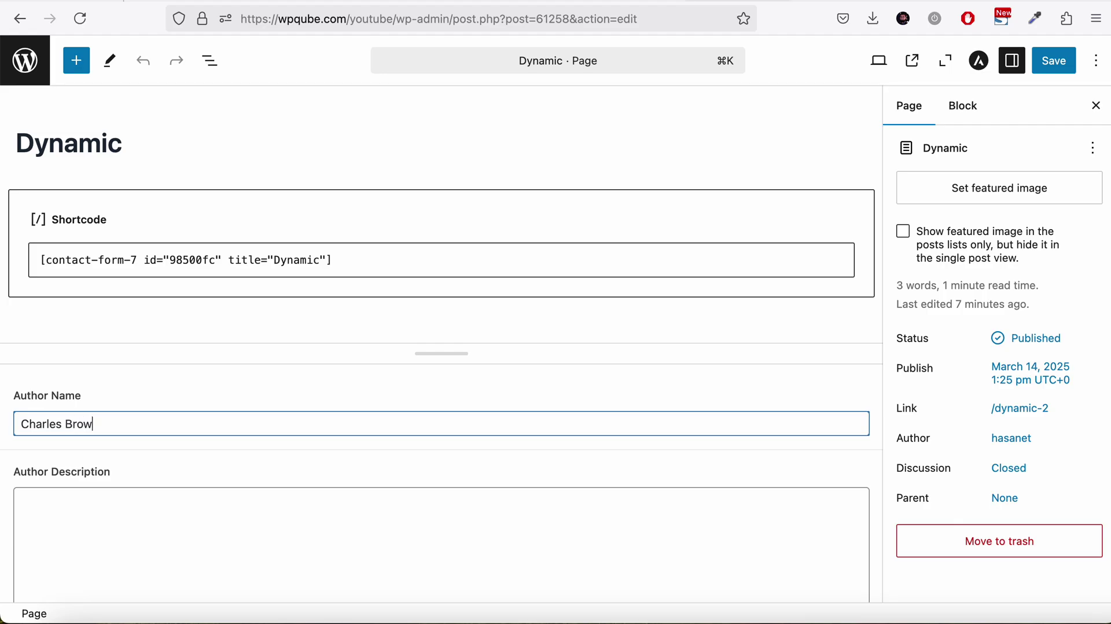
{"action": "left_click", "coordinate": [22, 499]}
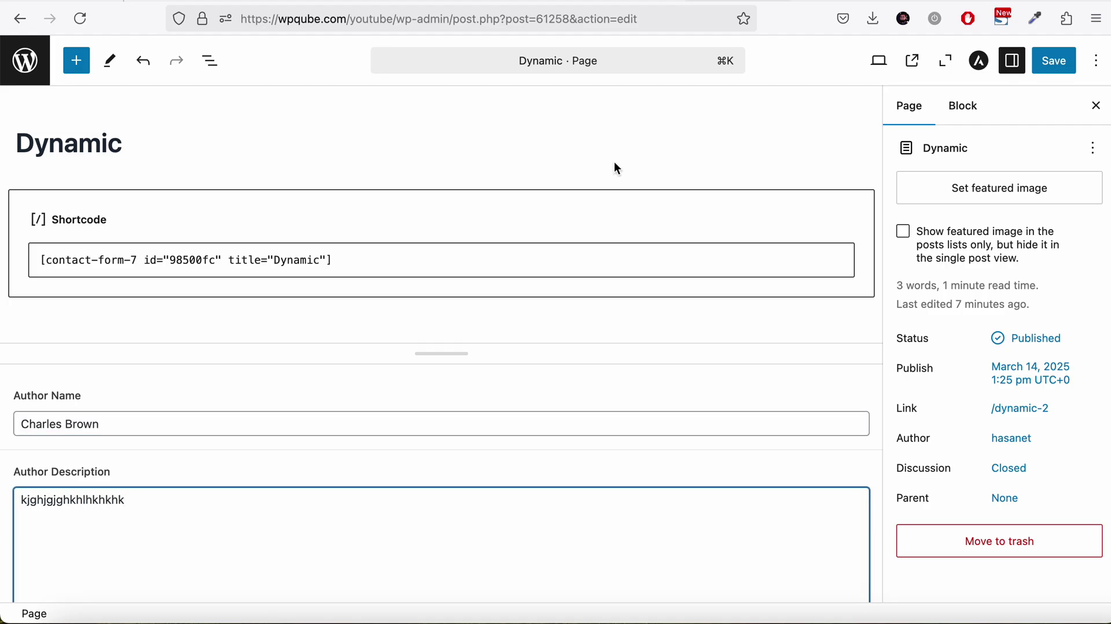
{"action": "left_click", "coordinate": [1051, 64]}
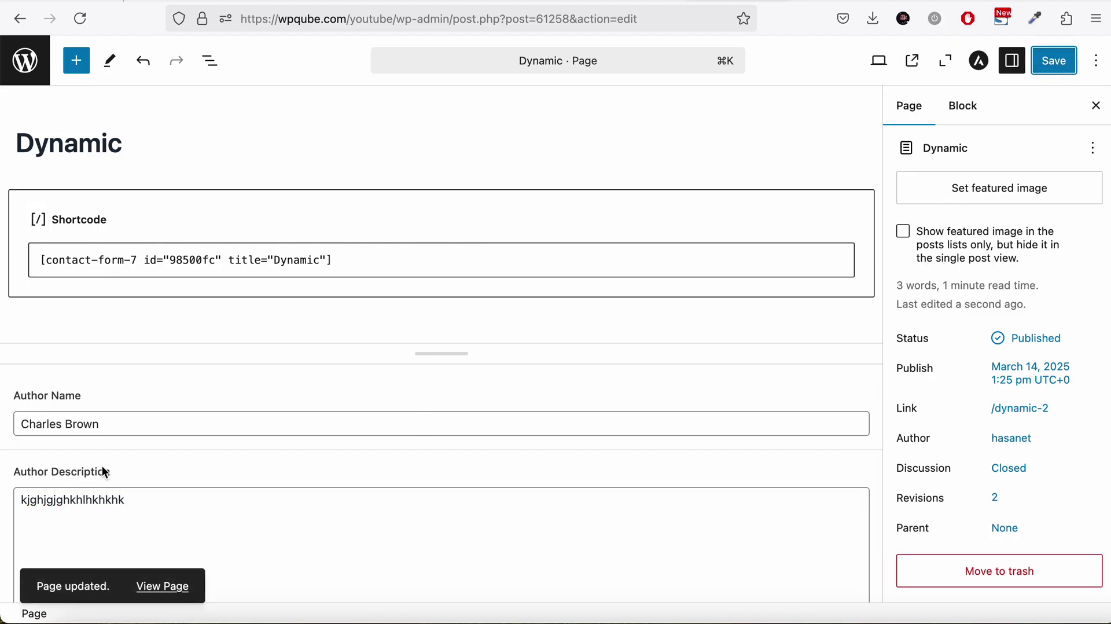
{"action": "left_click", "coordinate": [922, 65]}
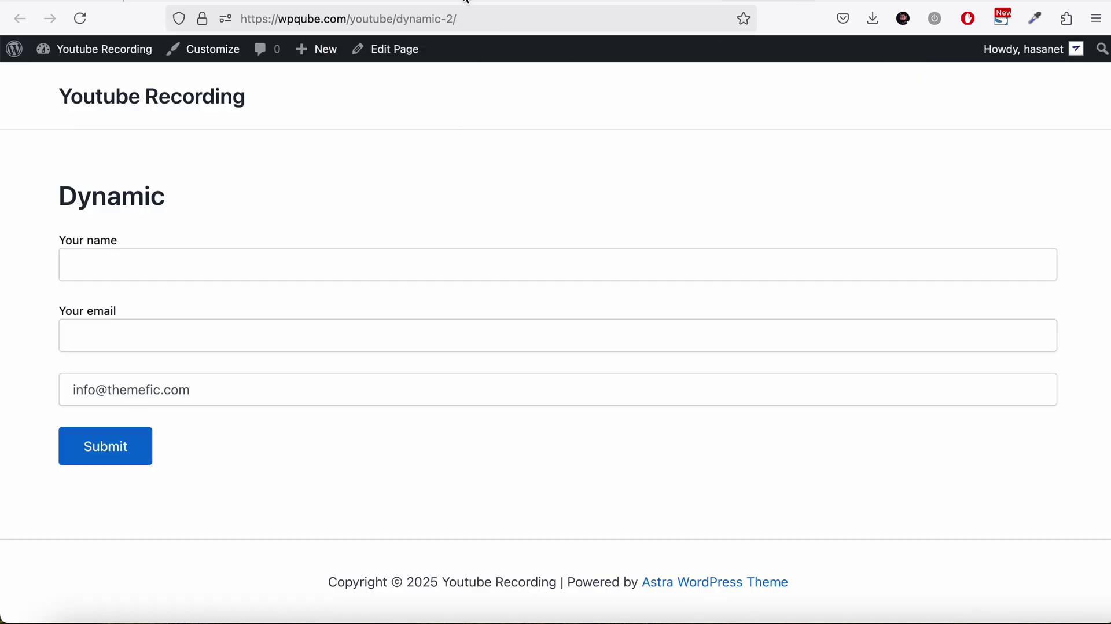
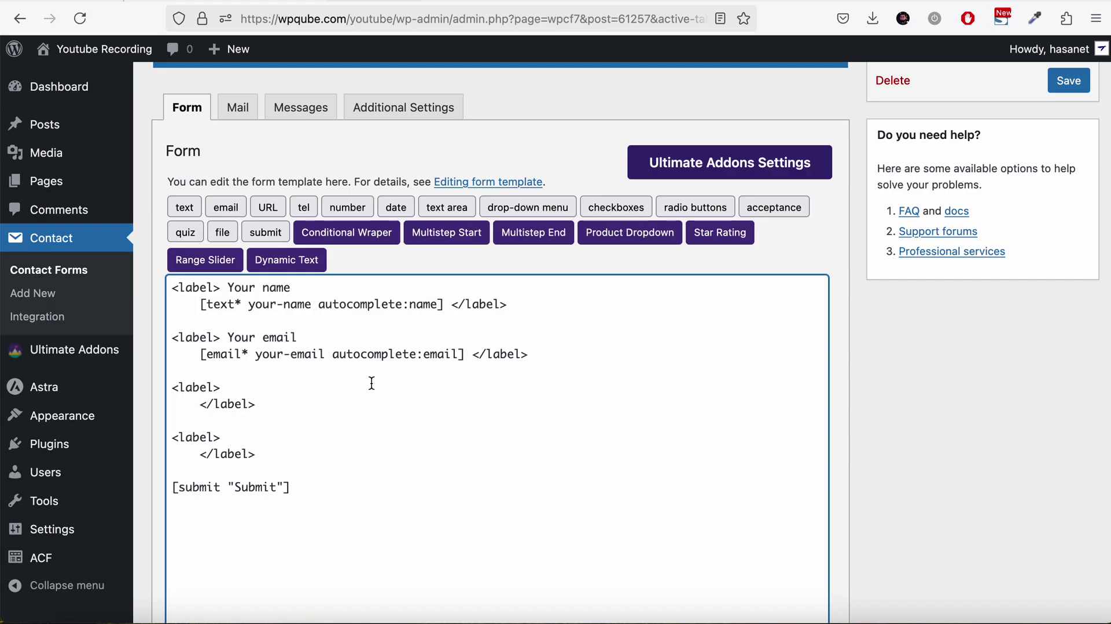
Step: Add the label text Author Name to the first empty label and Author Desc to the second in the form template
{"action": "type", "text": "Author Name"}
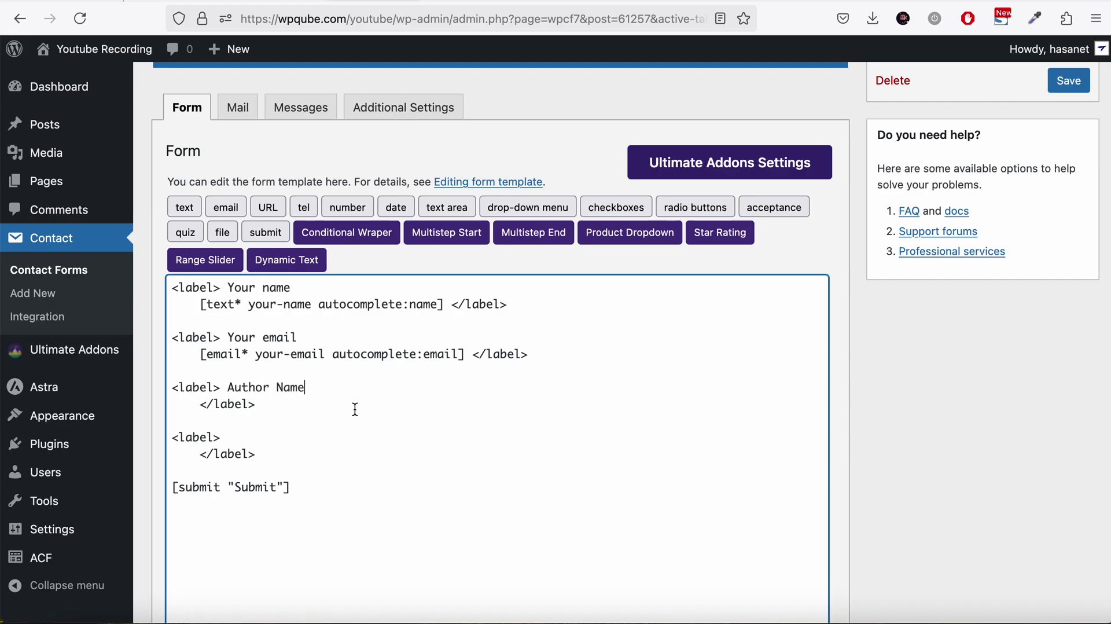
{"action": "left_click", "coordinate": [295, 434]}
{"action": "type", "text": "Author Des"}
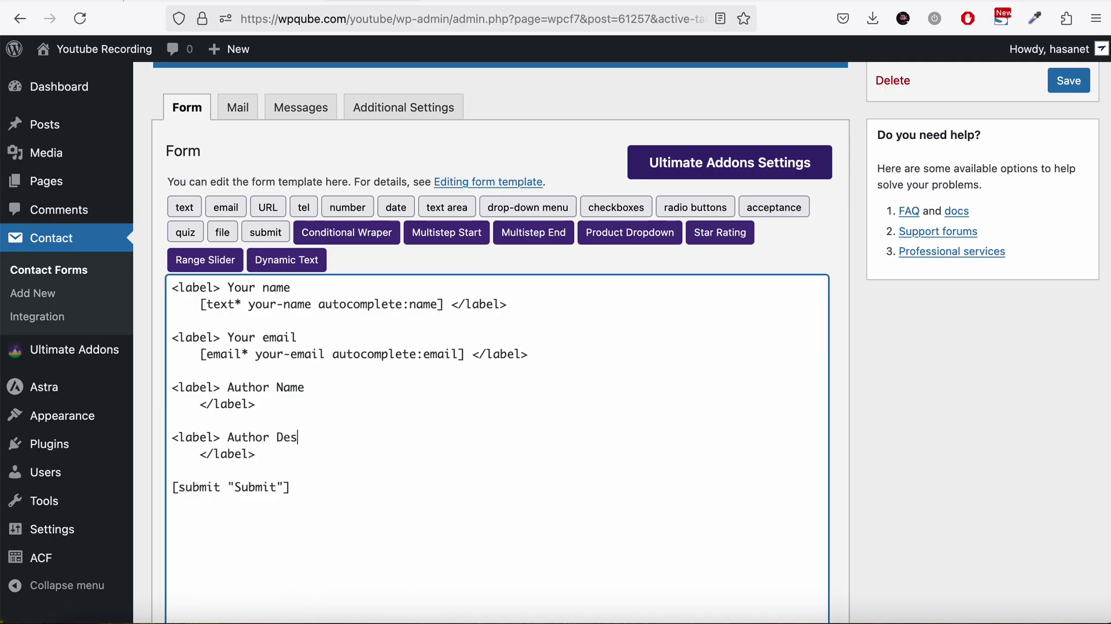
{"action": "type", "text": "c"}
Step: Start a Dynamic Text tag inside the Author Name label, using Custom fields as its field
{"action": "left_click", "coordinate": [200, 403]}
{"action": "left_click", "coordinate": [286, 260]}
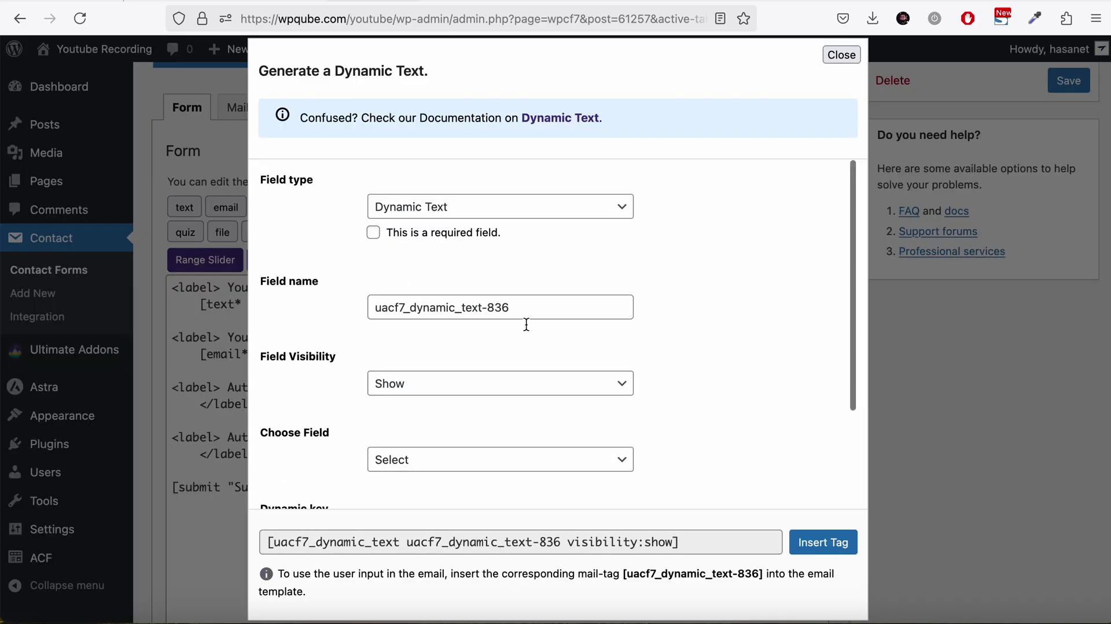
{"action": "scroll", "coordinate": [527, 327], "scroll_direction": "down", "scroll_amount": 3}
{"action": "left_click", "coordinate": [508, 367]}
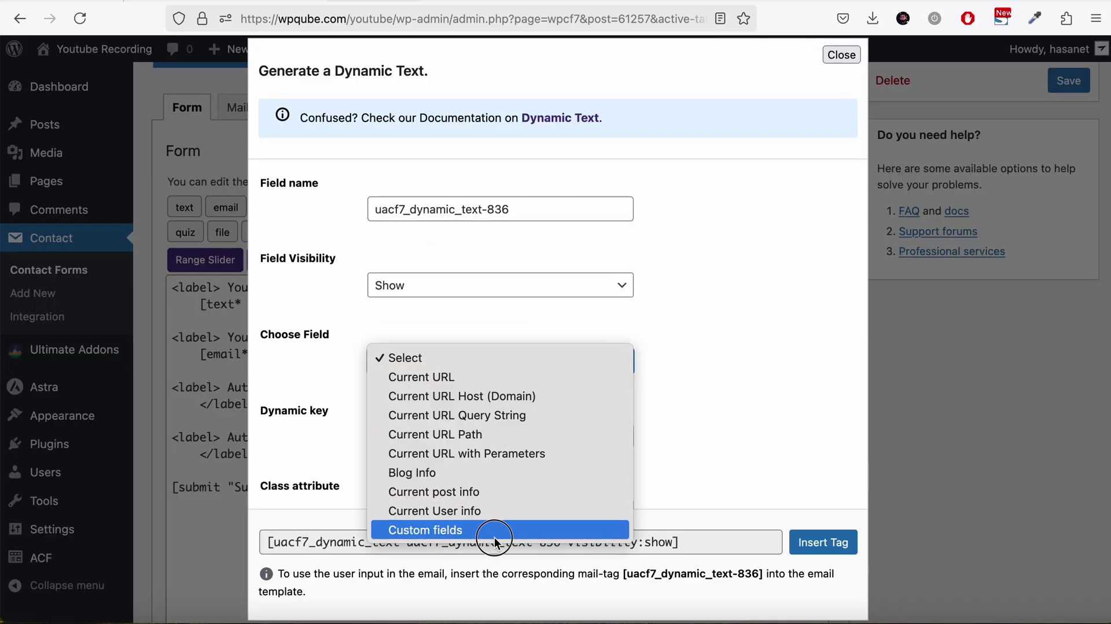
{"action": "left_click", "coordinate": [495, 528]}
{"action": "scroll", "coordinate": [614, 387], "scroll_direction": "down", "scroll_amount": 1}
{"action": "left_click", "coordinate": [528, 418]}
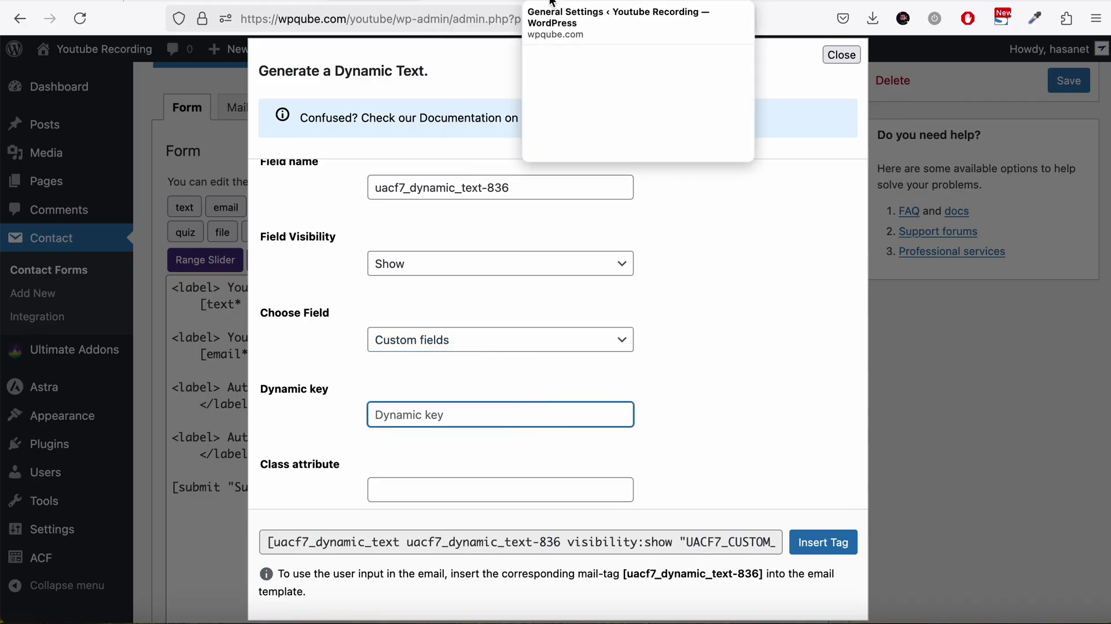
Step: Copy the Dynamic page's post ID from its edit address and enter 61258 as the tag's dynamic key
{"action": "left_click", "coordinate": [560, 6]}
{"action": "left_click", "coordinate": [547, 3]}
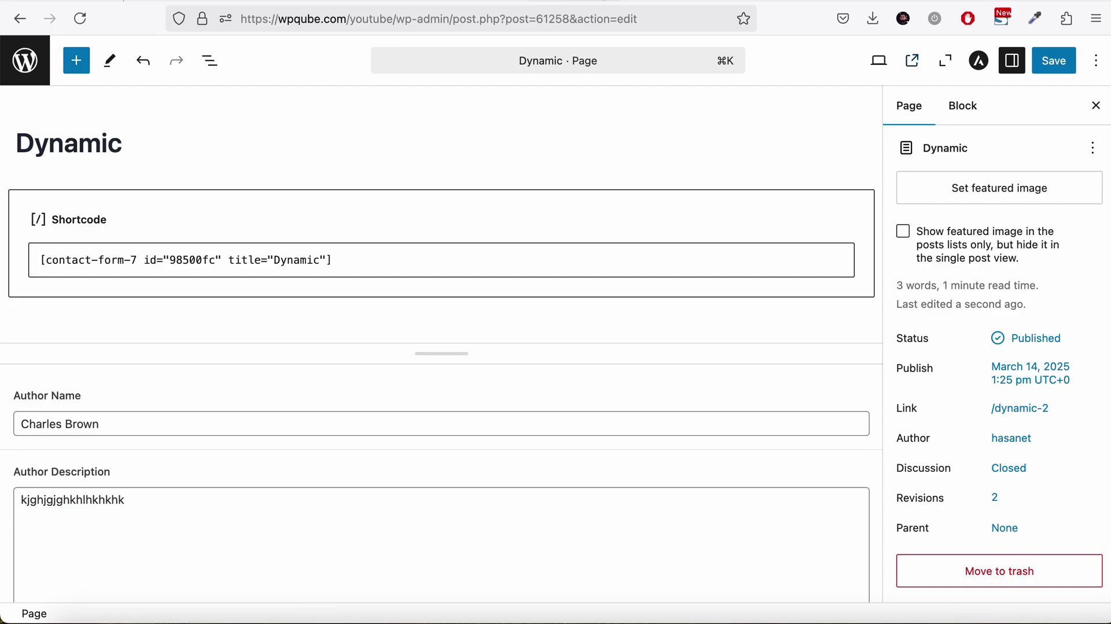
{"action": "double_click", "coordinate": [564, 19]}
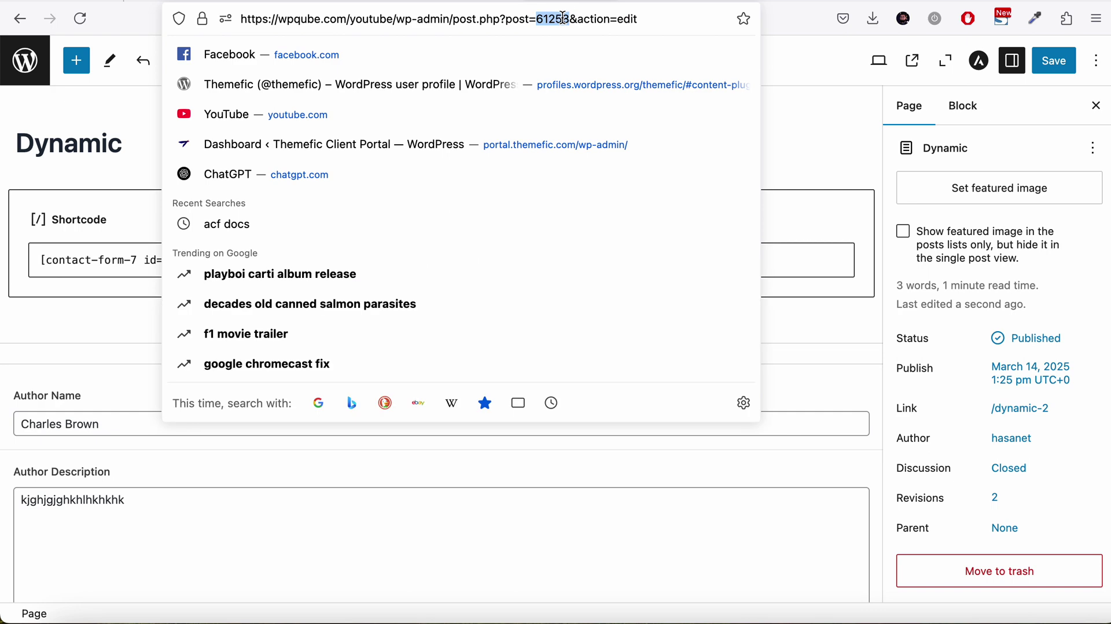
{"action": "left_click", "coordinate": [232, 3]}
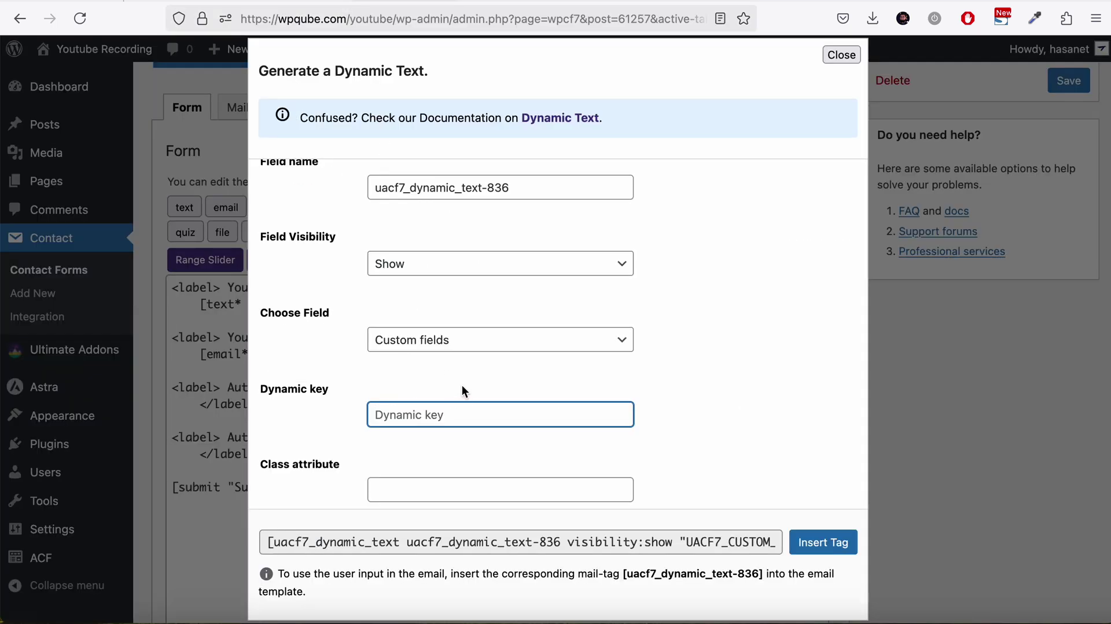
{"action": "type", "text": "61258"}
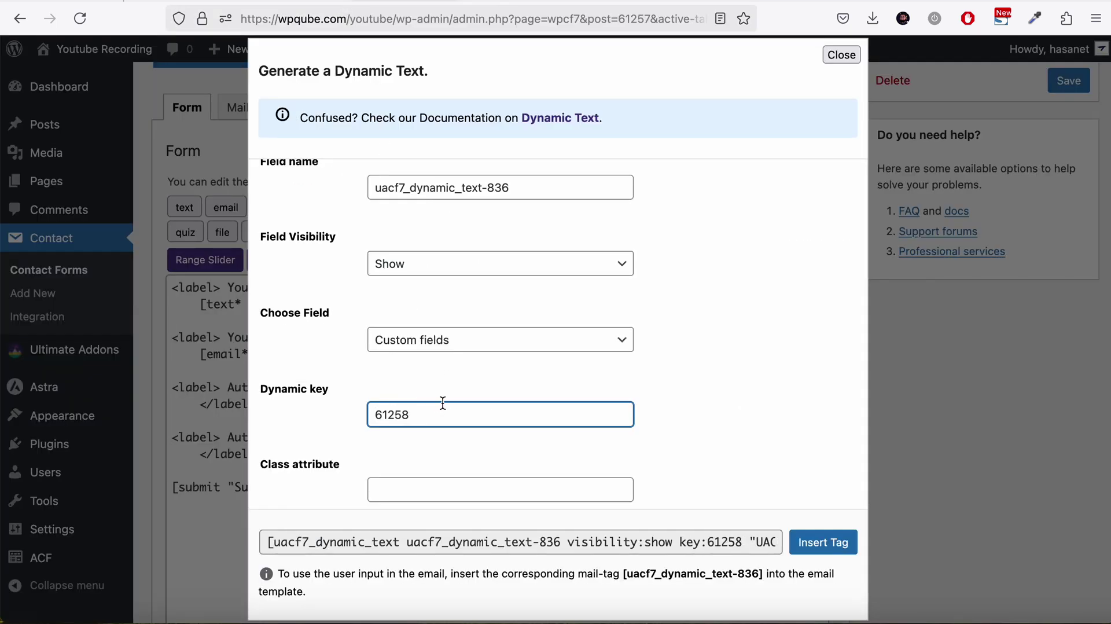
Step: Extend the dynamic key with the ACF field name to 61258/author_name and insert the tag into the Author Name label
{"action": "type", "text": "/"}
{"action": "left_click", "coordinate": [826, 5]}
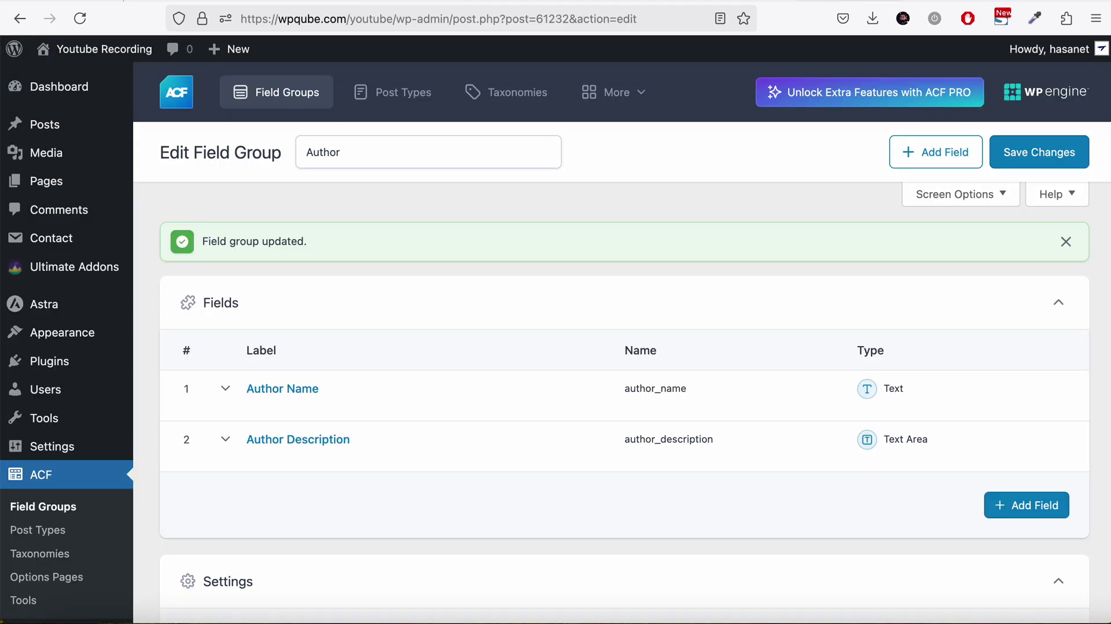
{"action": "left_click", "coordinate": [692, 388]}
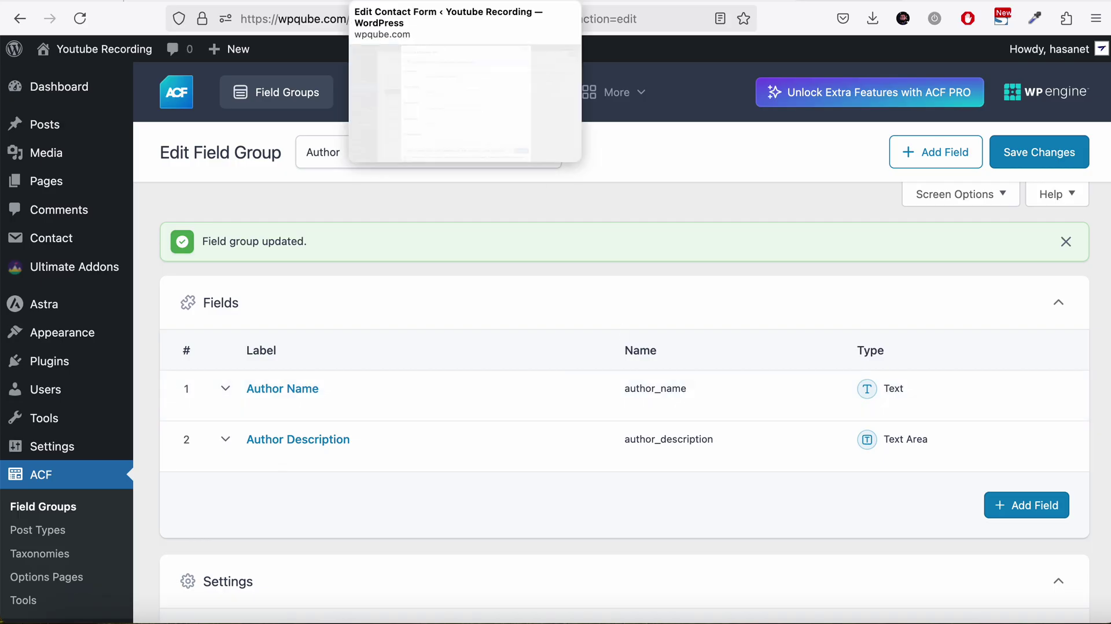
{"action": "left_click", "coordinate": [405, 3]}
{"action": "key", "text": "ctrl+v"}
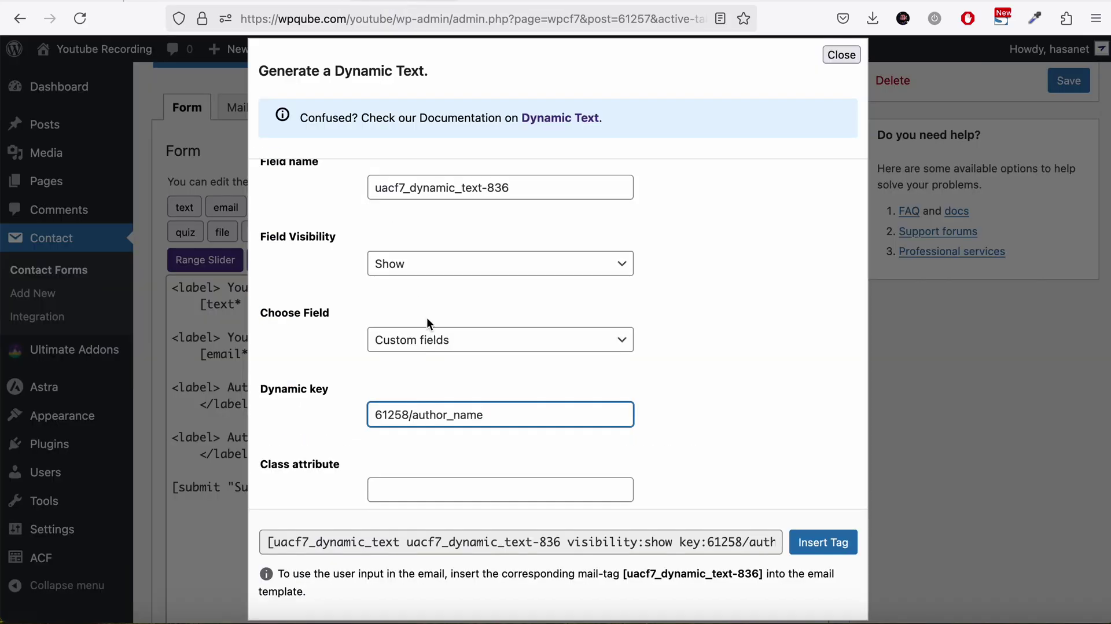
{"action": "left_click", "coordinate": [844, 542]}
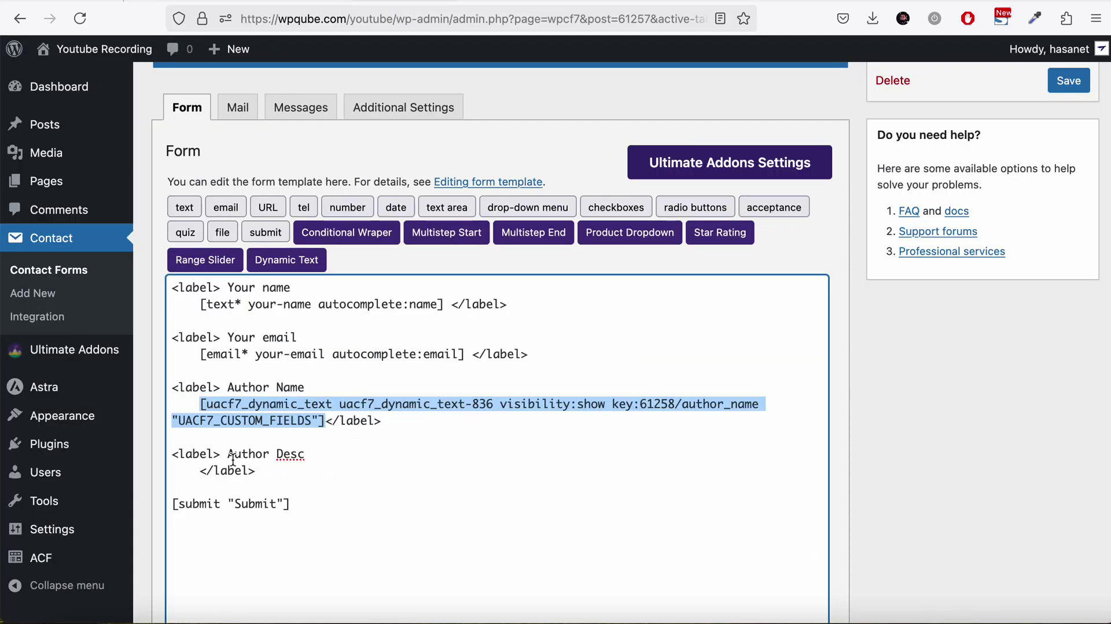
Step: Start a Dynamic Text tag inside the Author Desc label, using Custom fields as its field
{"action": "left_click", "coordinate": [205, 472]}
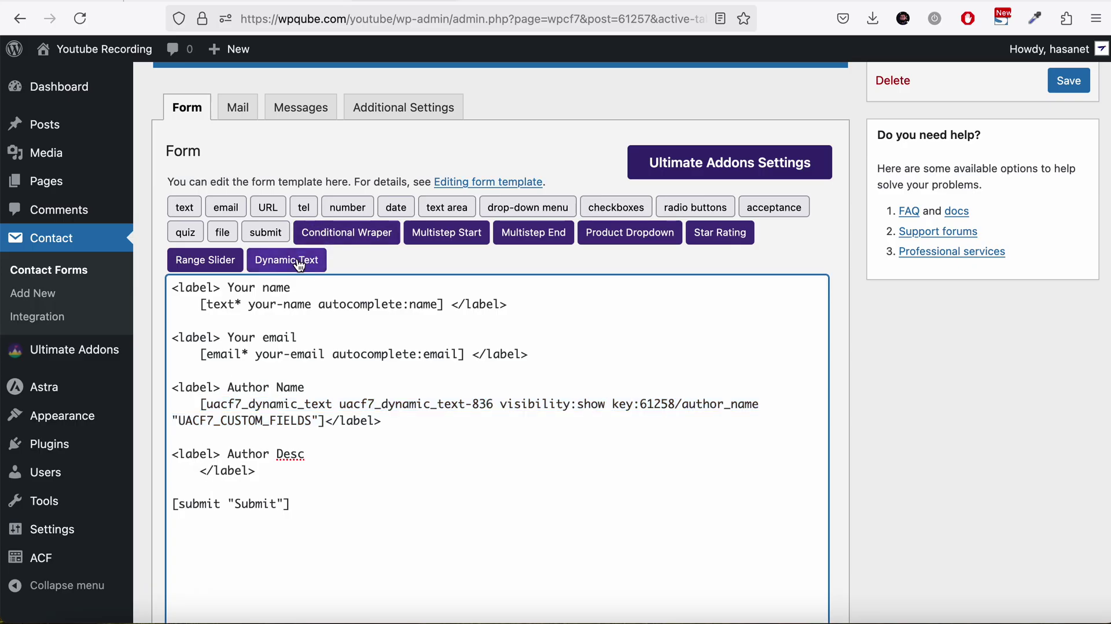
{"action": "left_click", "coordinate": [275, 259]}
{"action": "scroll", "coordinate": [428, 380], "scroll_direction": "down", "scroll_amount": 1}
{"action": "left_click", "coordinate": [440, 339]}
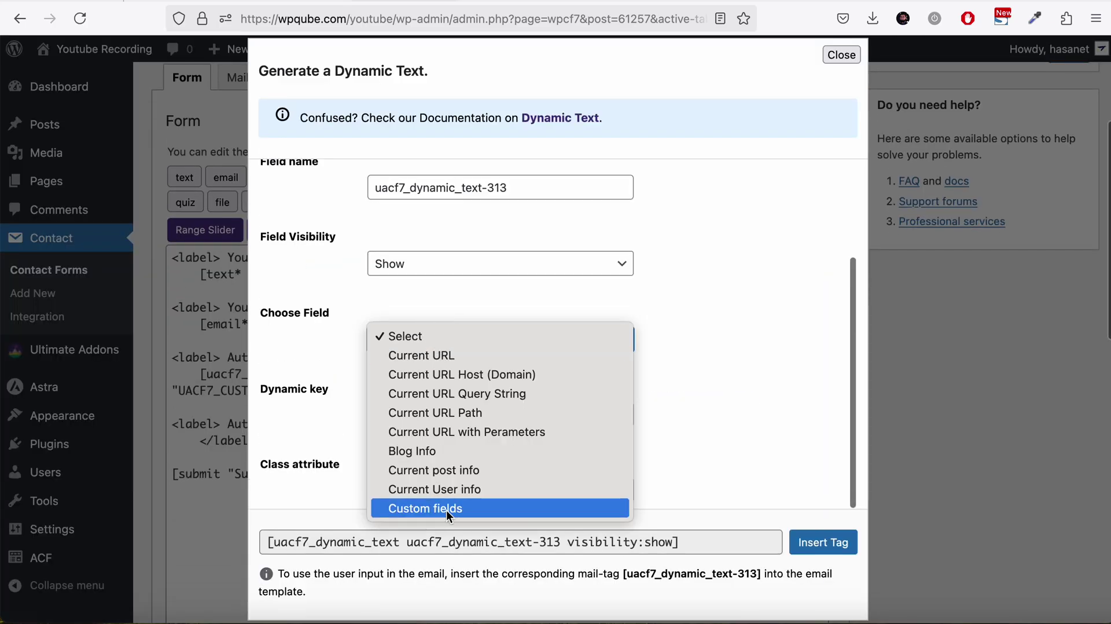
{"action": "left_click", "coordinate": [444, 509]}
Step: Set the tag's dynamic key to the ACF field name author_description, taken from the Author field group
{"action": "left_click", "coordinate": [450, 415]}
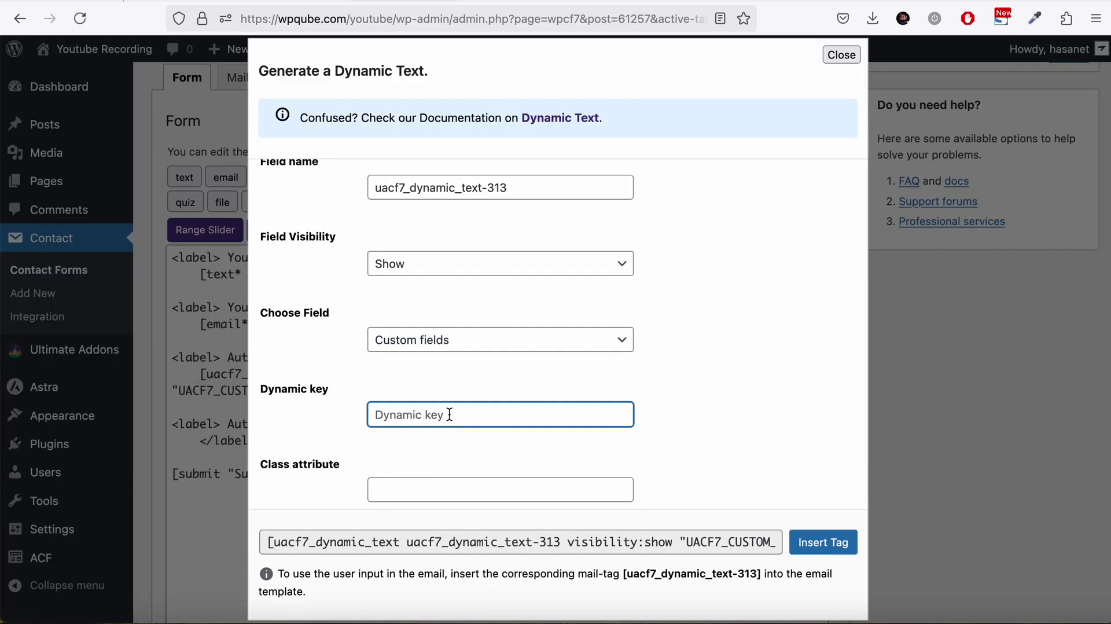
{"action": "key", "text": "ctrl+v"}
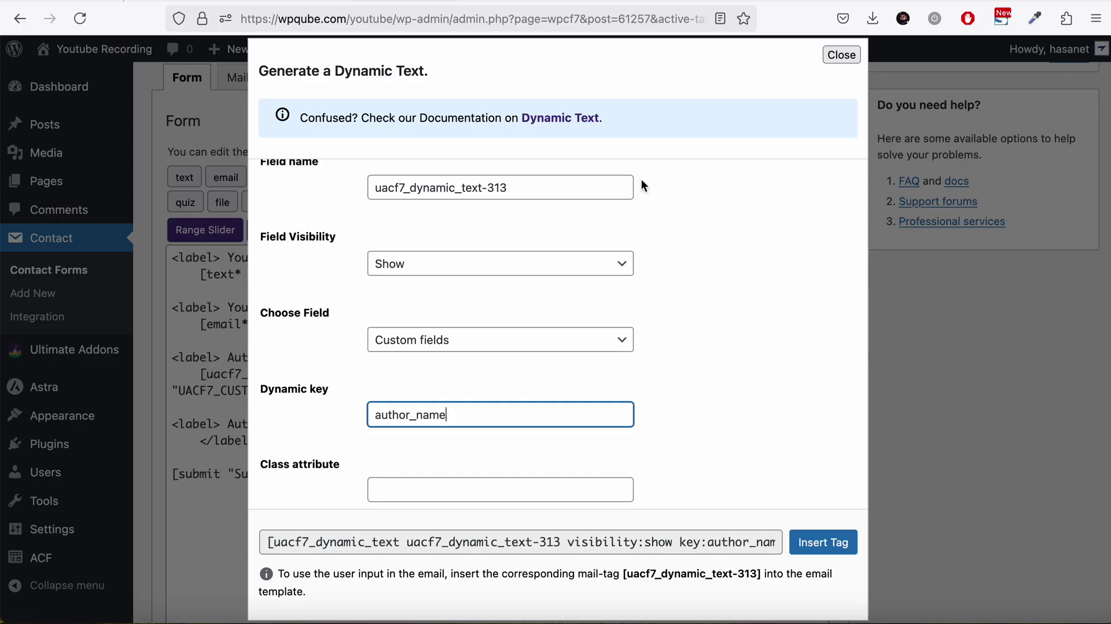
{"action": "left_click", "coordinate": [717, 5]}
{"action": "left_click", "coordinate": [718, 3]}
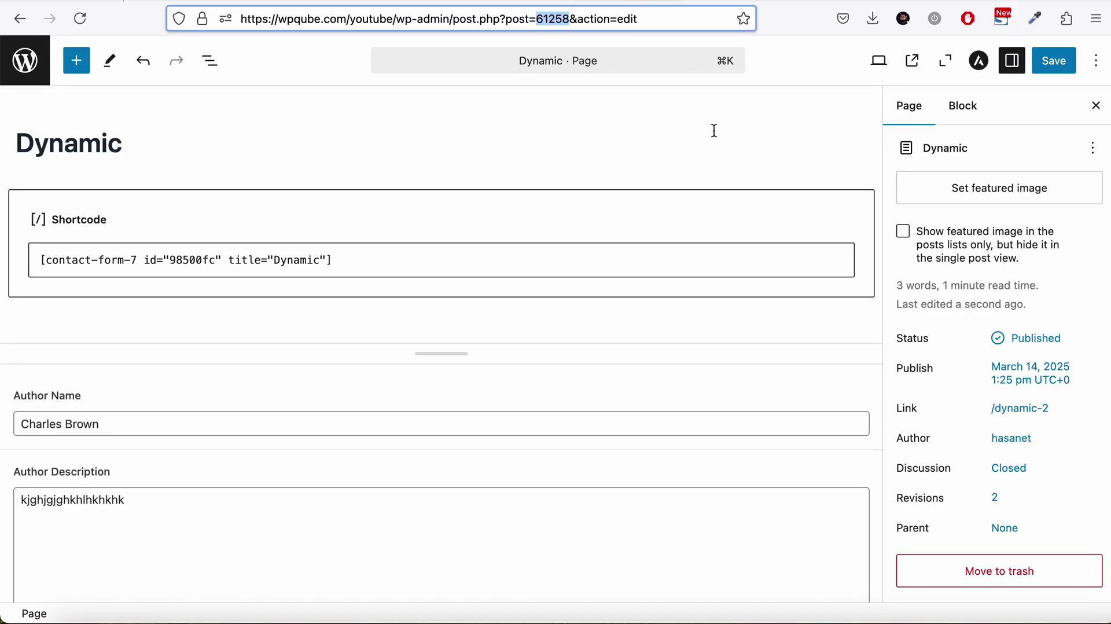
{"action": "key", "text": "ctrl+Tab"}
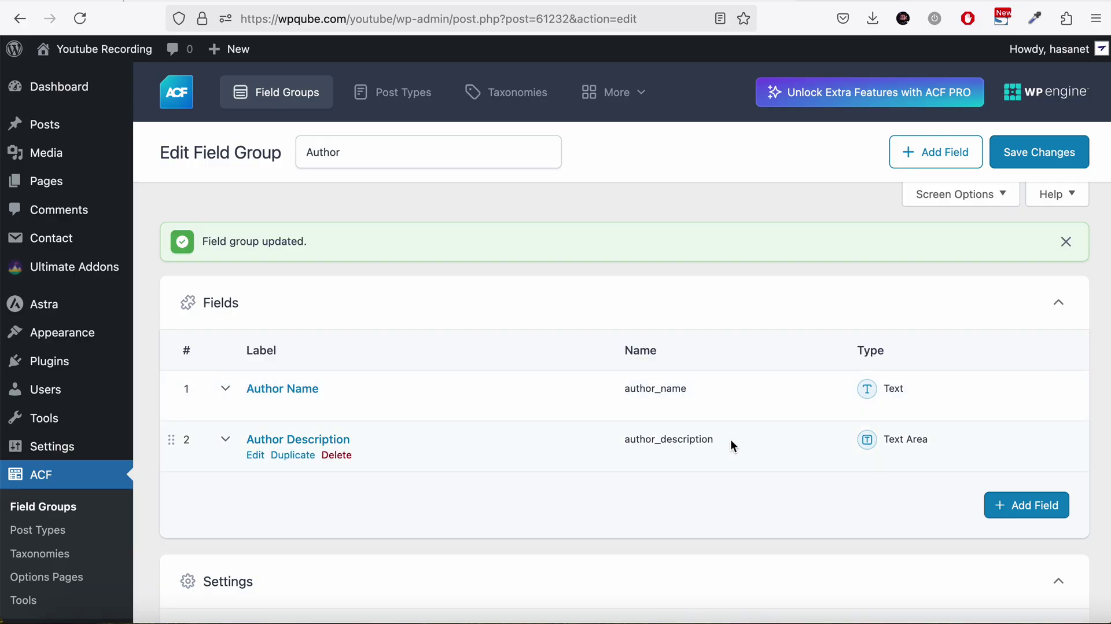
{"action": "left_click", "coordinate": [395, 2]}
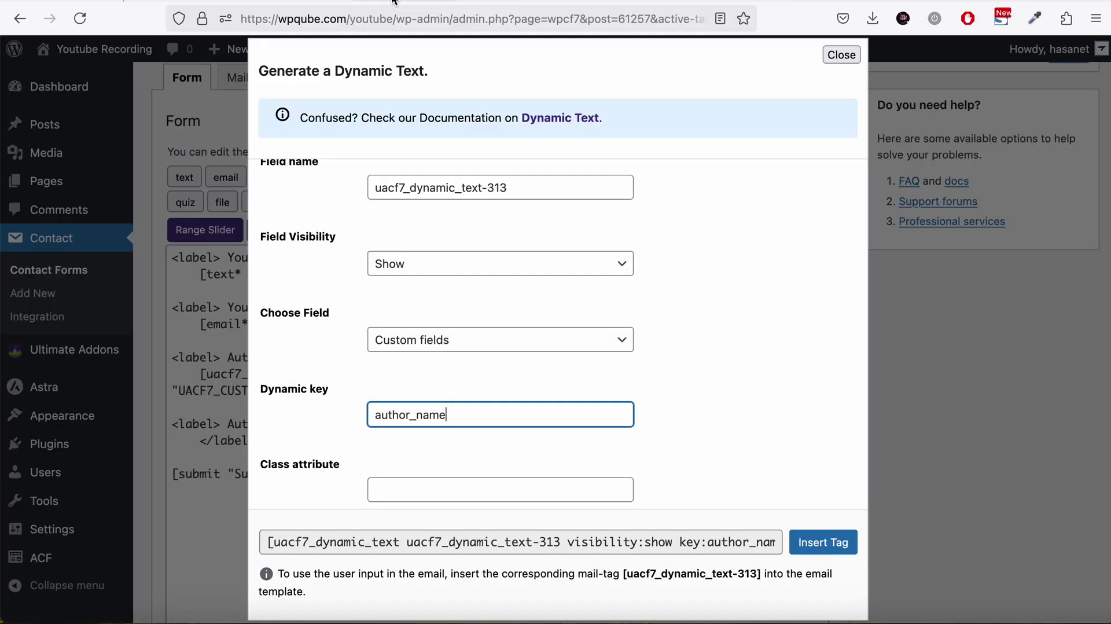
{"action": "key", "text": "ctrl+a"}
{"action": "type", "text": "author_description"}
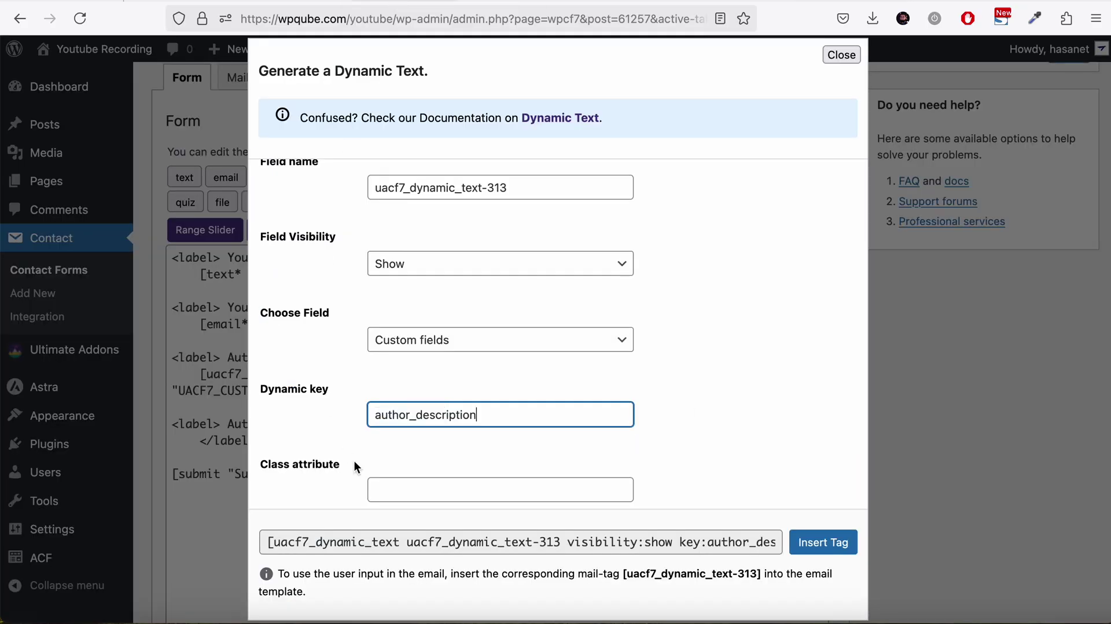
Step: Prefix the dynamic key with the Dynamic page's ID so it reads 61258/author_description, and insert the tag
{"action": "left_click", "coordinate": [411, 2]}
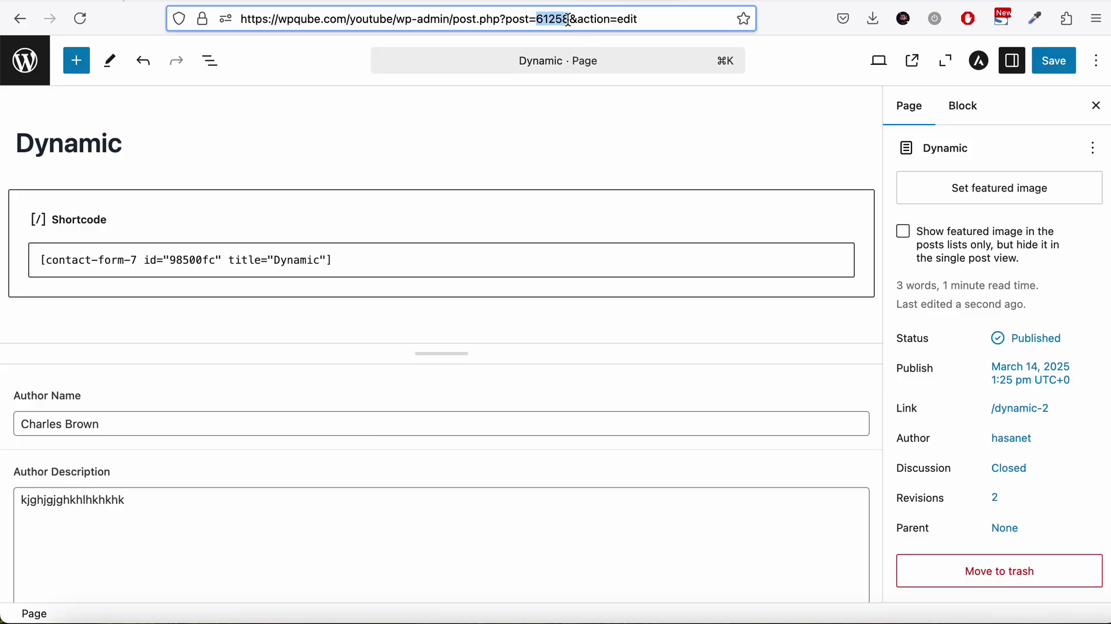
{"action": "left_click", "coordinate": [396, 3]}
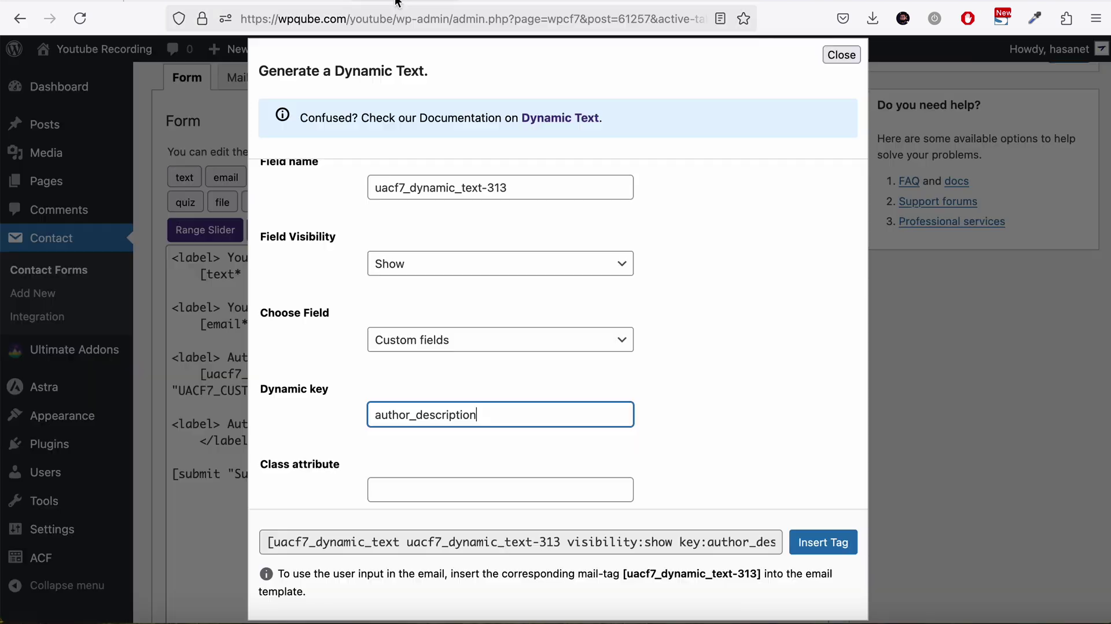
{"action": "left_click", "coordinate": [371, 415]}
{"action": "type", "text": "6125"}
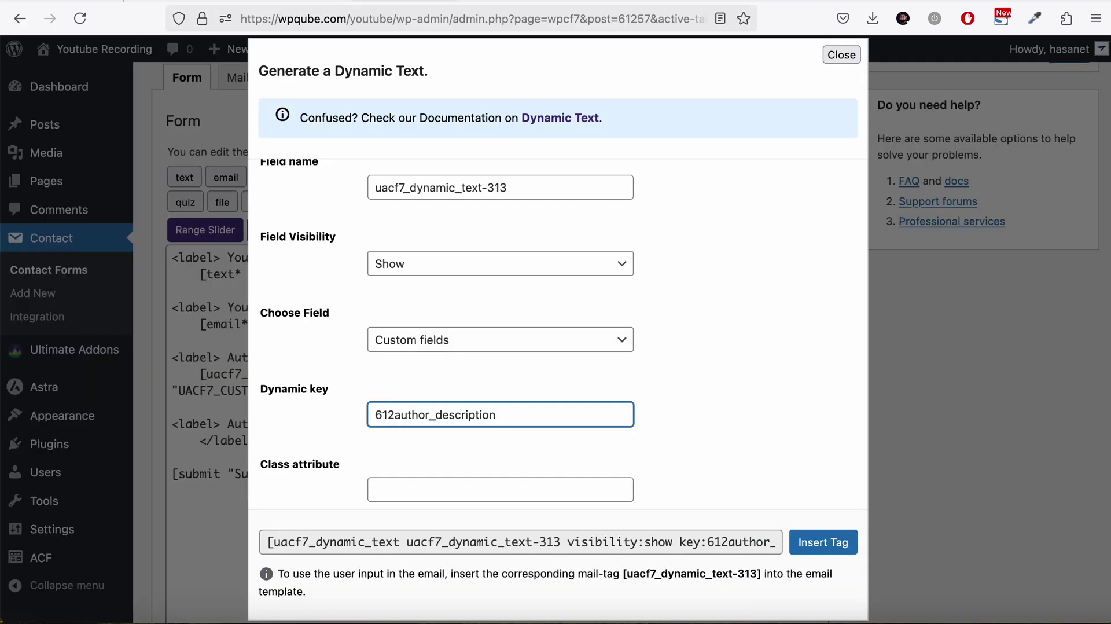
{"action": "type", "text": "8/"}
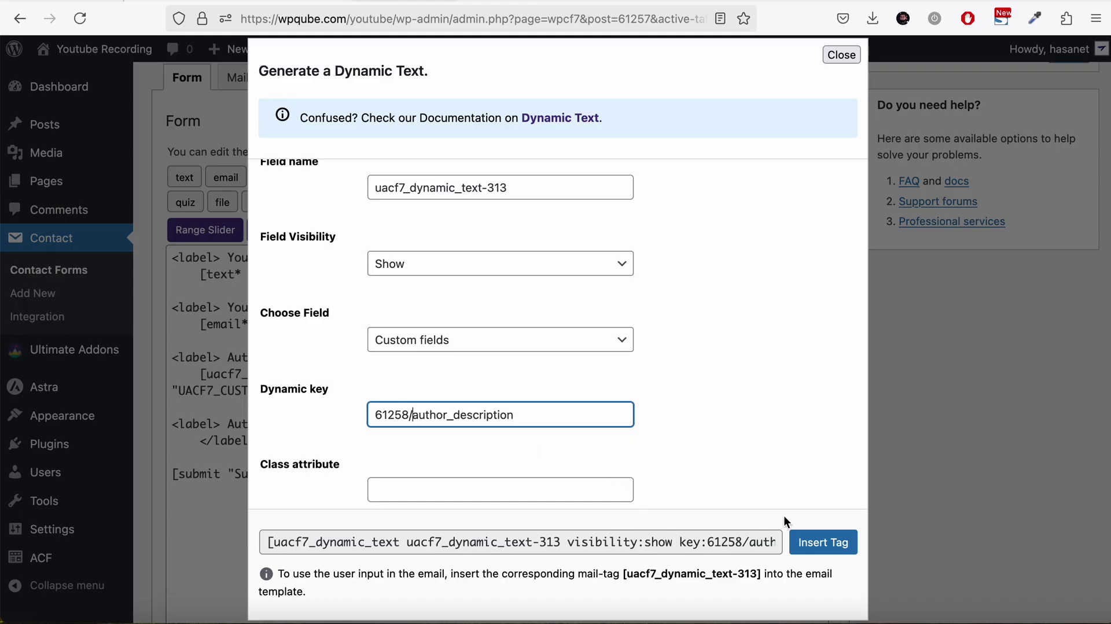
{"action": "left_click", "coordinate": [822, 542]}
Step: Save the contact form and reload the live Dynamic page to check both author fields
{"action": "scroll", "coordinate": [989, 356], "scroll_direction": "up", "scroll_amount": 2}
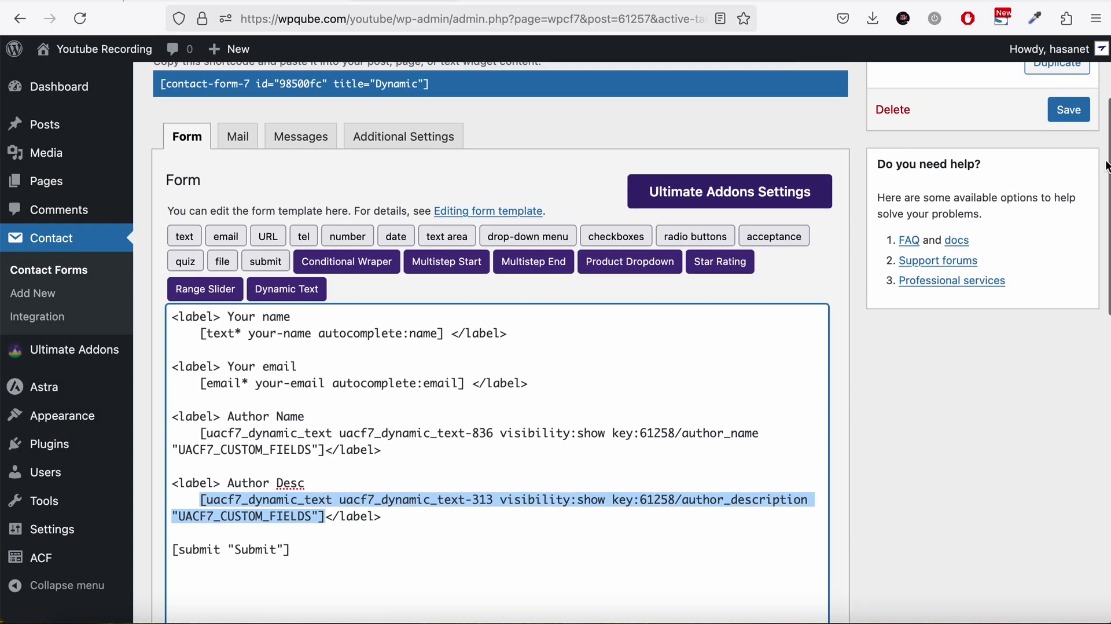
{"action": "left_click", "coordinate": [1080, 115]}
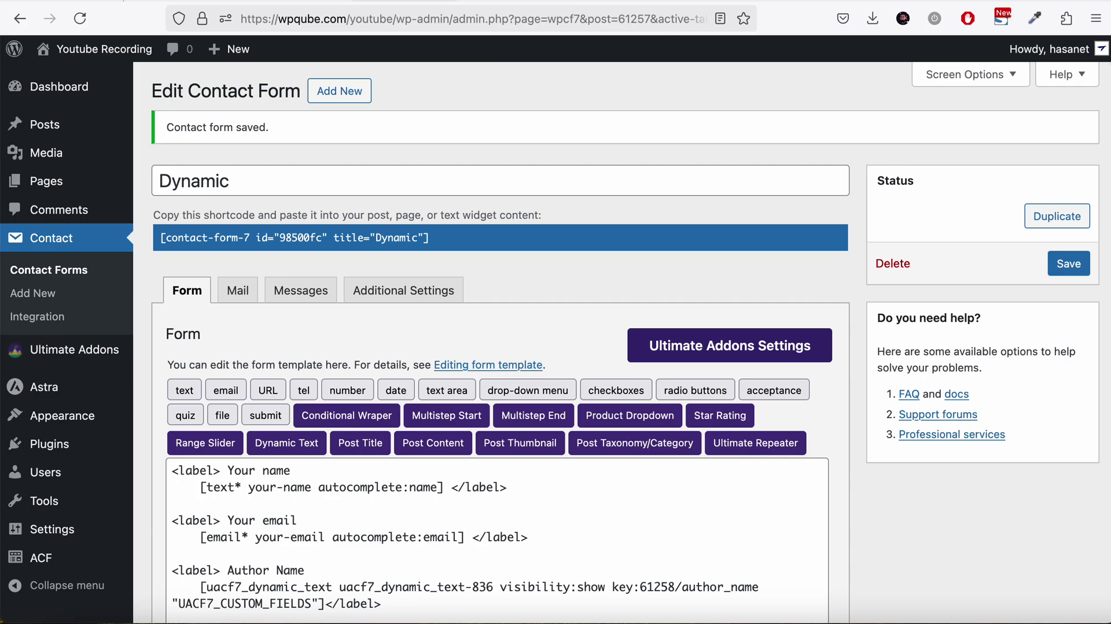
{"action": "key", "text": "ctrl+Tab"}
{"action": "left_click", "coordinate": [80, 19]}
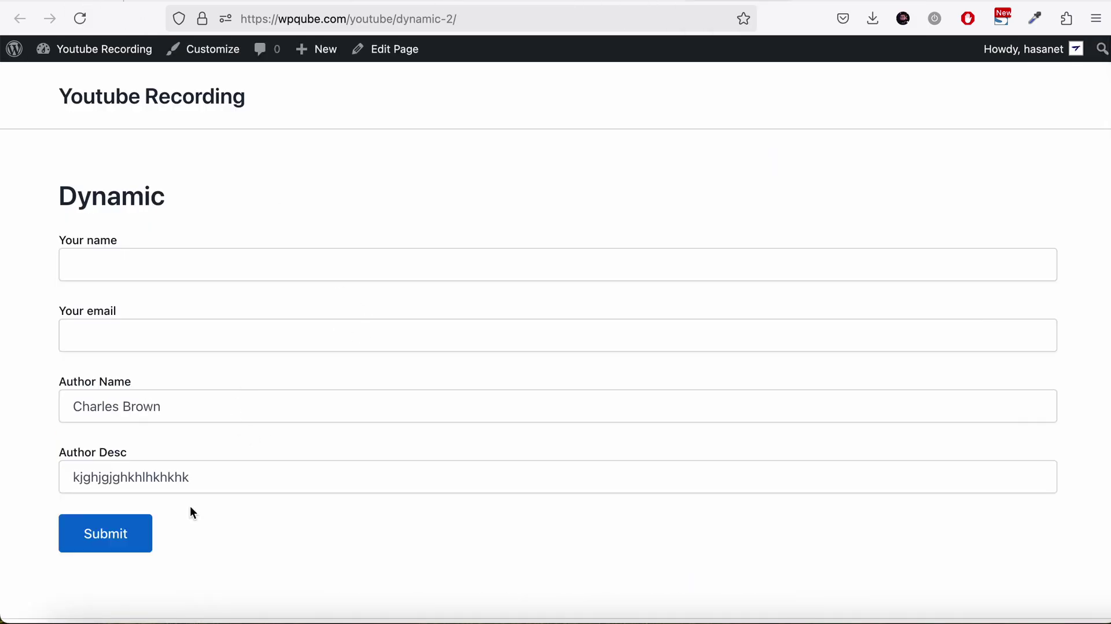
Step: Append khkhkgku to the Dynamic page's Author Name value, save the page and reload its live view
{"action": "key", "text": "ctrl+Tab"}
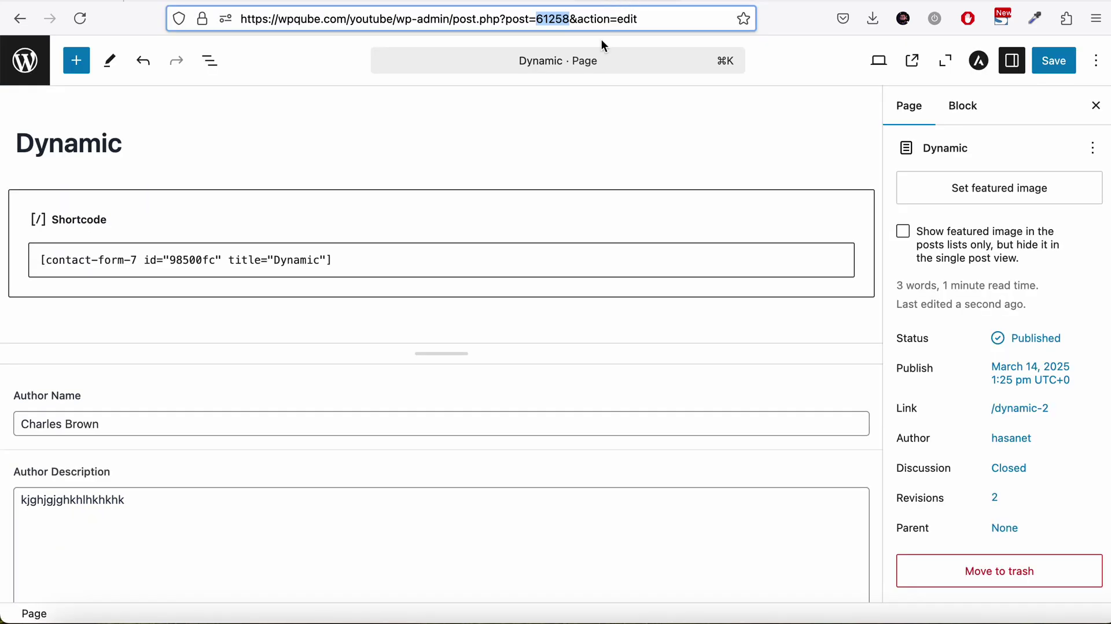
{"action": "left_click", "coordinate": [375, 427]}
{"action": "type", "text": "khkhkgku"}
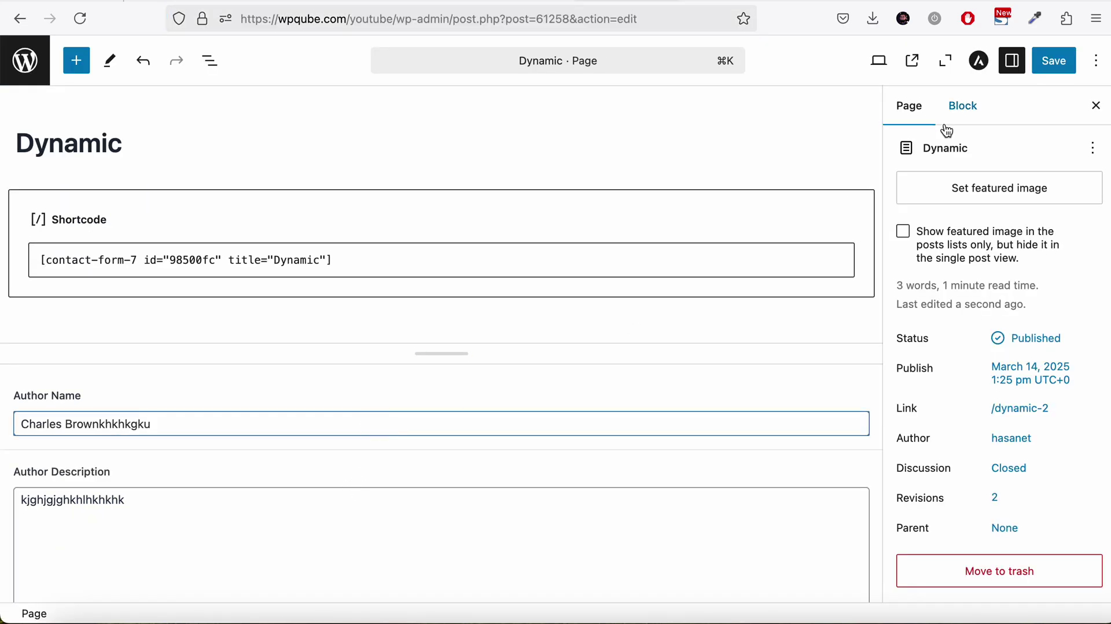
{"action": "left_click", "coordinate": [1048, 65]}
{"action": "key", "text": "ctrl+Tab"}
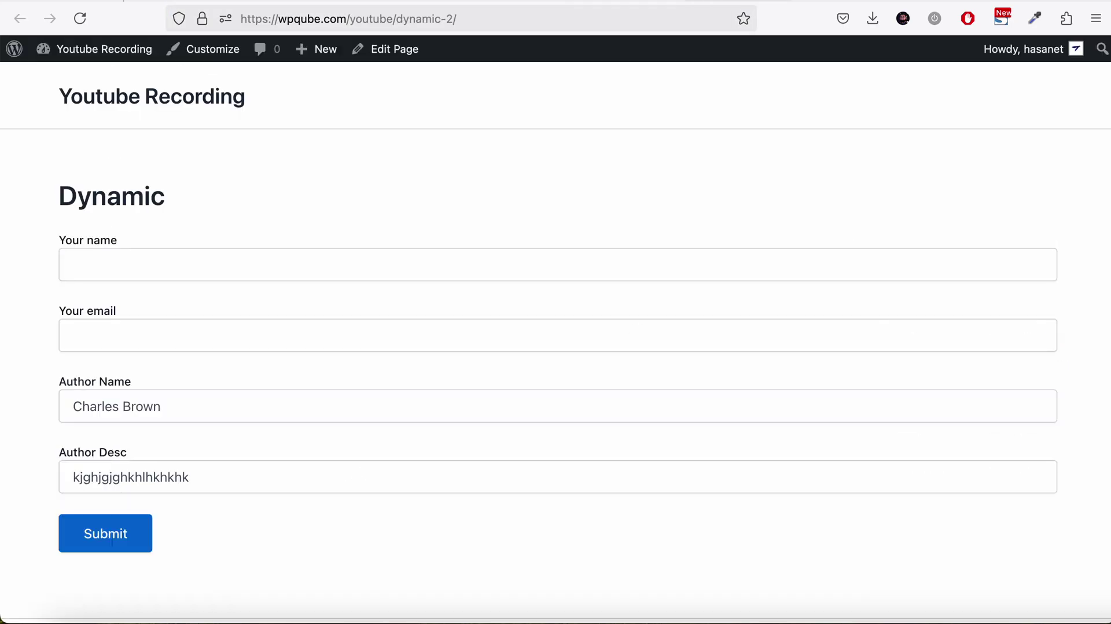
{"action": "left_click", "coordinate": [79, 19]}
{"action": "scroll", "coordinate": [197, 401], "scroll_direction": "down", "scroll_amount": 1}
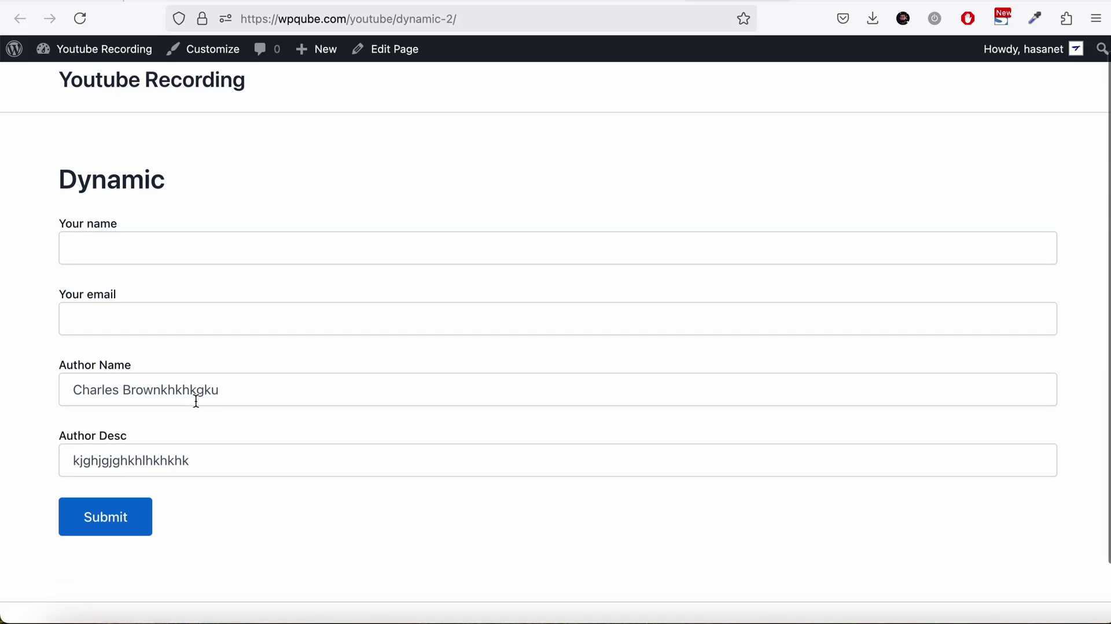